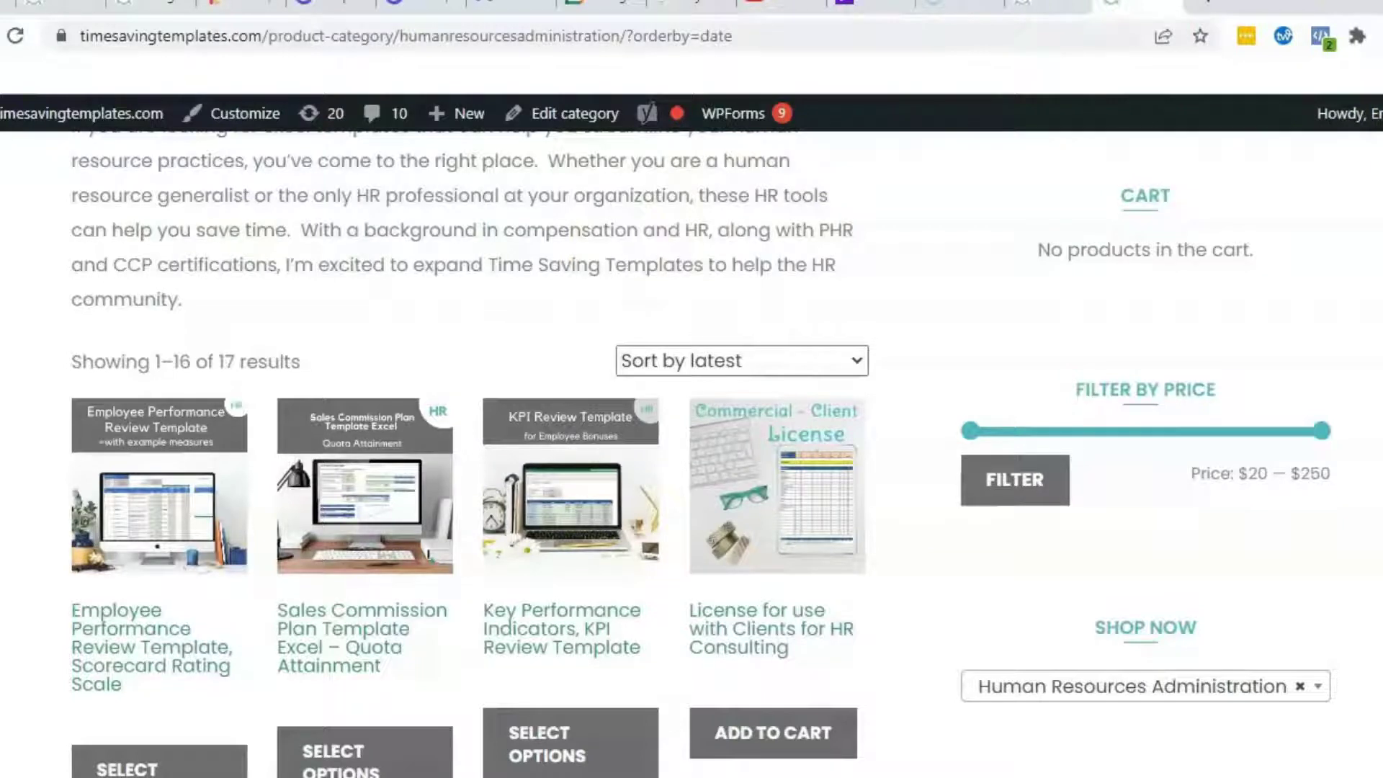
Step: Scroll the Human Resources Administration template listings, then switch to the Performance Review workbook in Excel
scroll(858, 392, "down", 7)
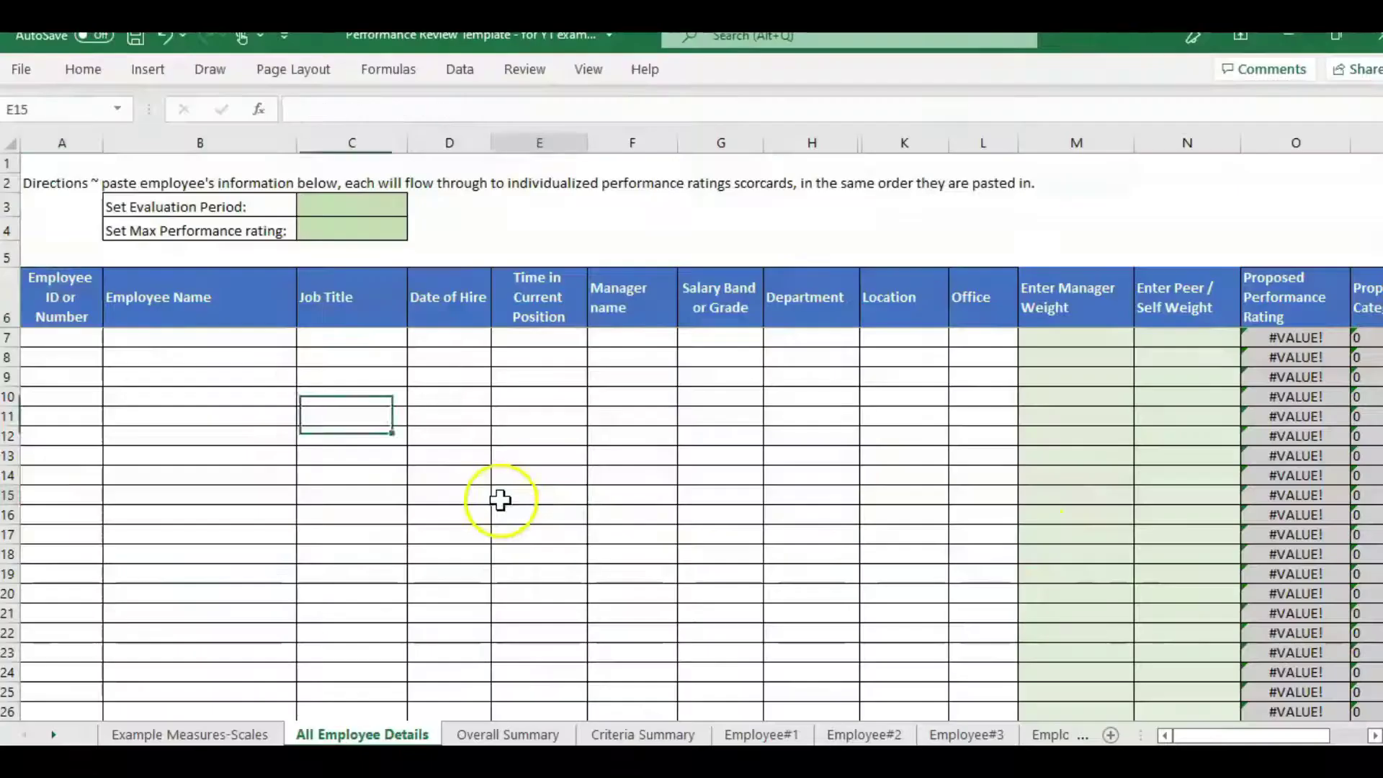
left_click(501, 496)
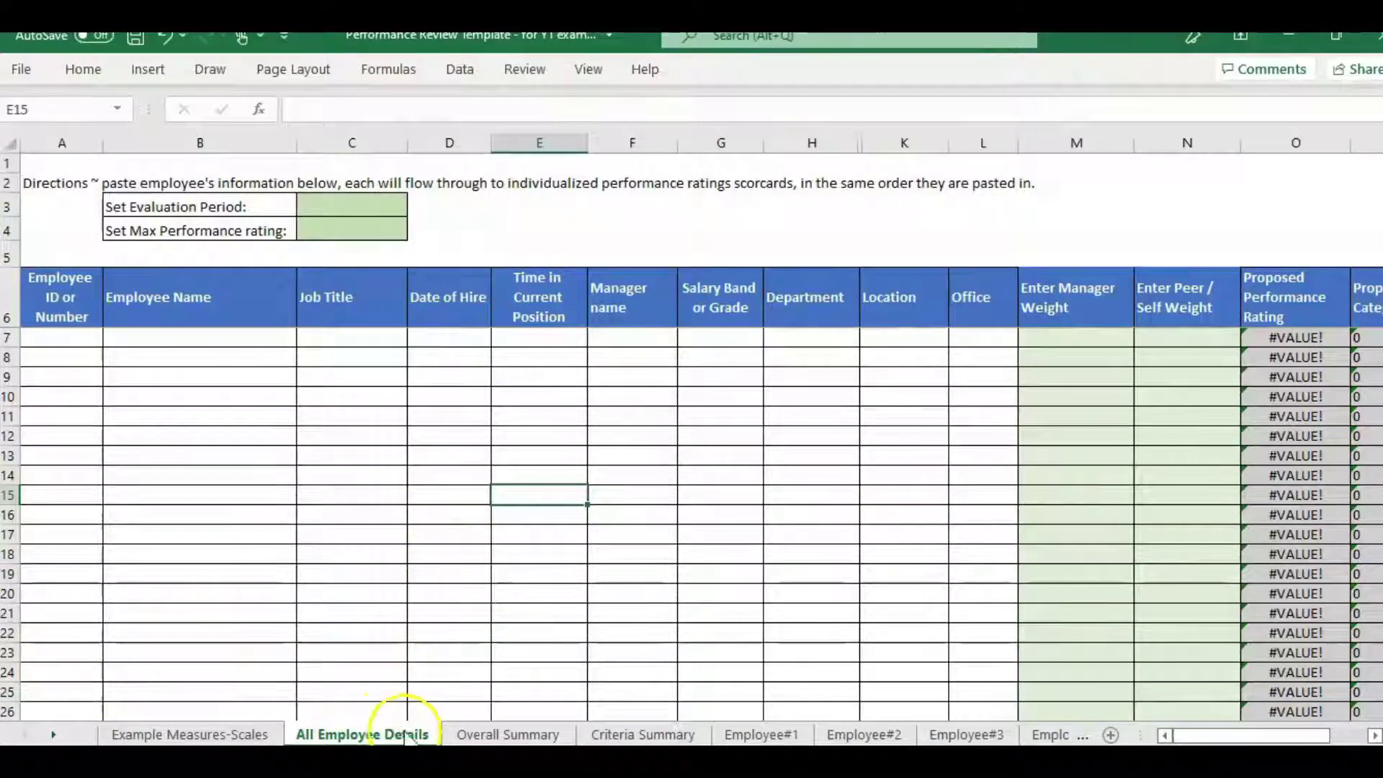
left_click(952, 335)
scroll(1190, 367, "down", 2)
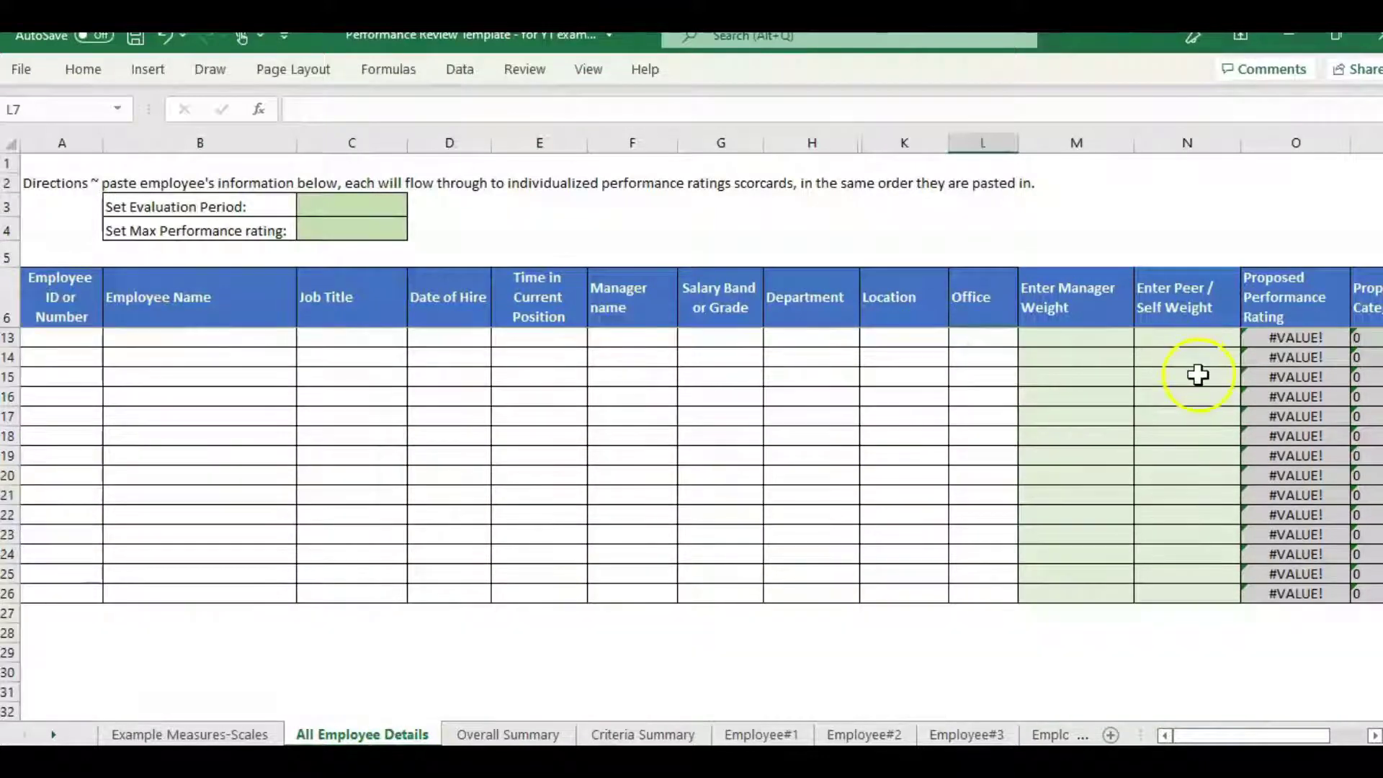
left_click_drag(1289, 593, 1301, 337)
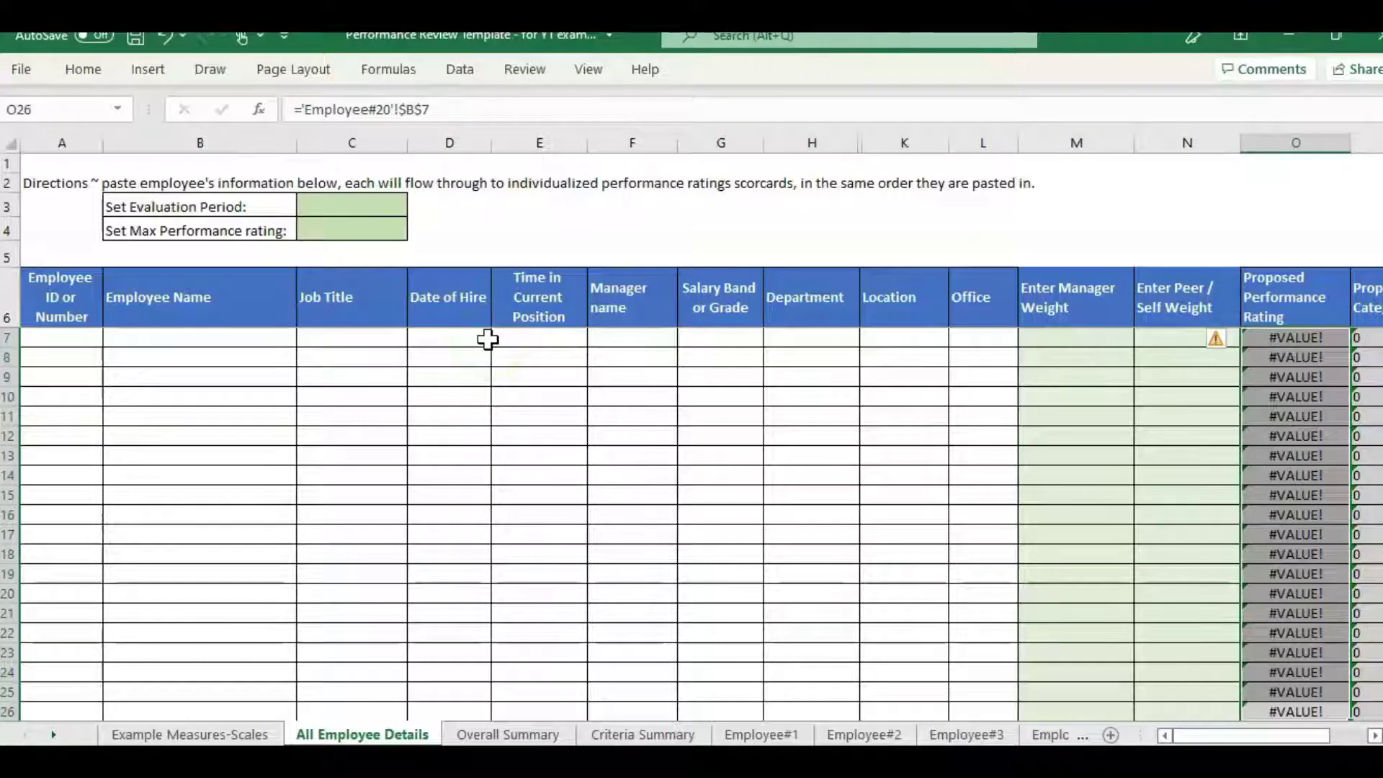
left_click(151, 306)
left_click(59, 293)
key("Down")
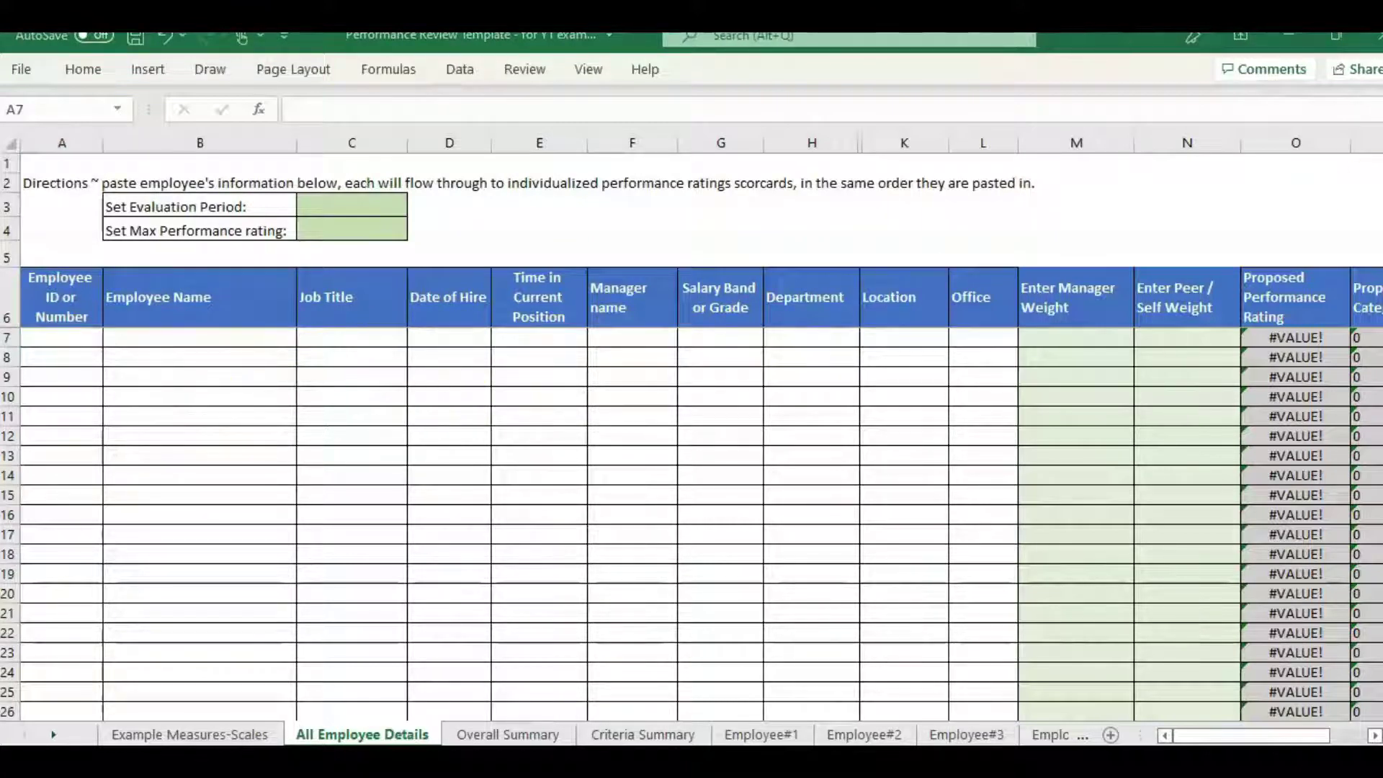
Step: Paste the four sample employees (IDs 101–104) at A7 and widen the manager name column
left_click(85, 338)
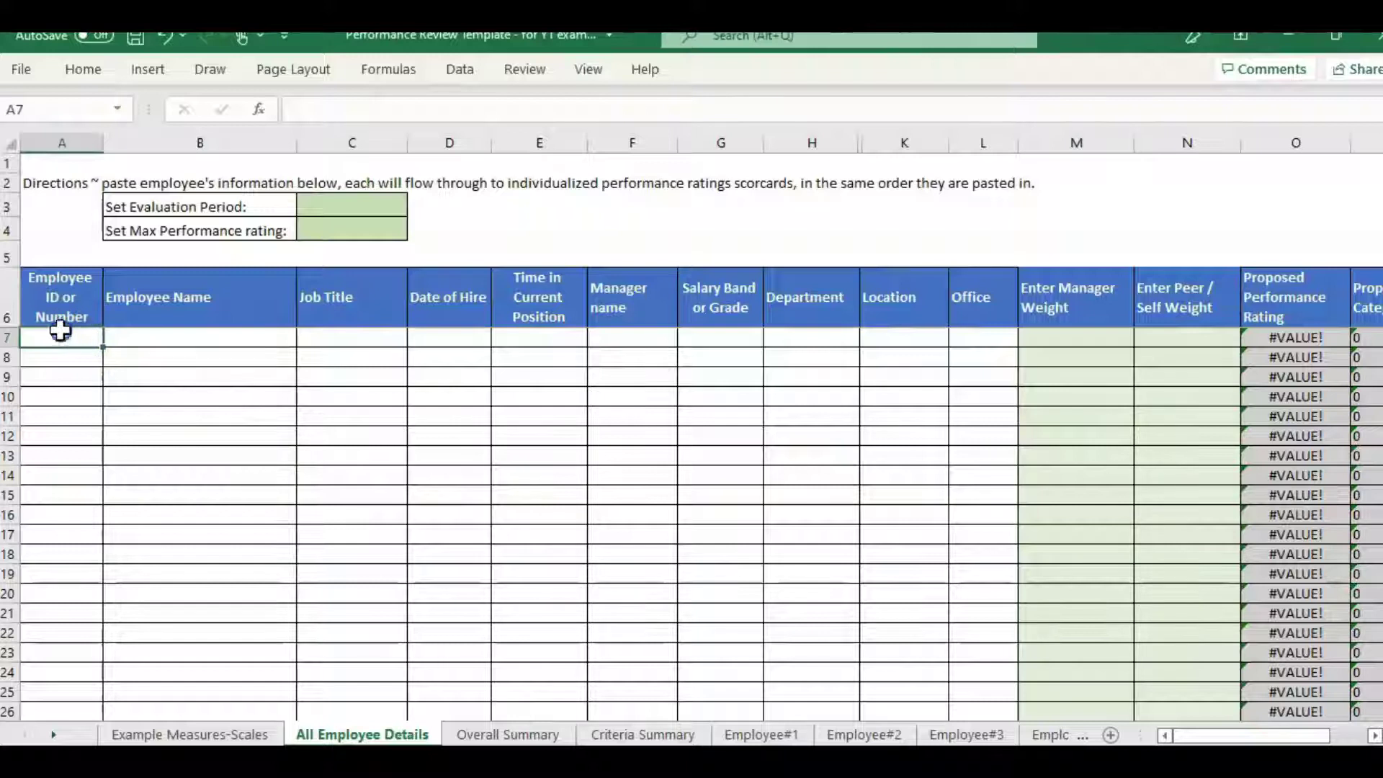
type("101\tDaisy\tCSR\t3/1/2022\t5\tmanager example\tH\tHR 102\tDaffodil\tCoordinator\t2/1/2020\t4\tmanager example\tG\tAccounting 103\tRose\tManager\t1/17/2019\t4\tmanager example\tI\tFinance 104\tHydrangea\tSpecialist\t5/10/2022\t4\tmanager example\tJ\tOperations")
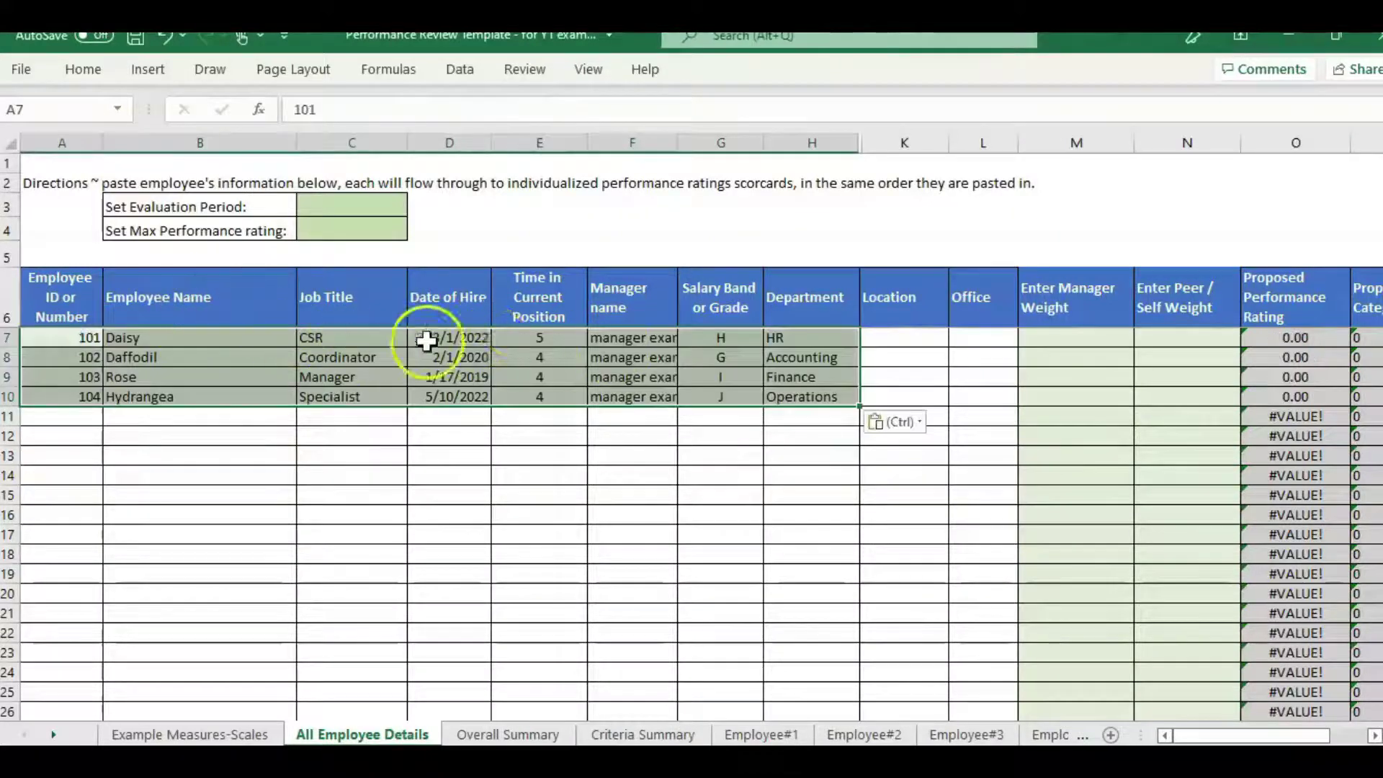
left_click(540, 377)
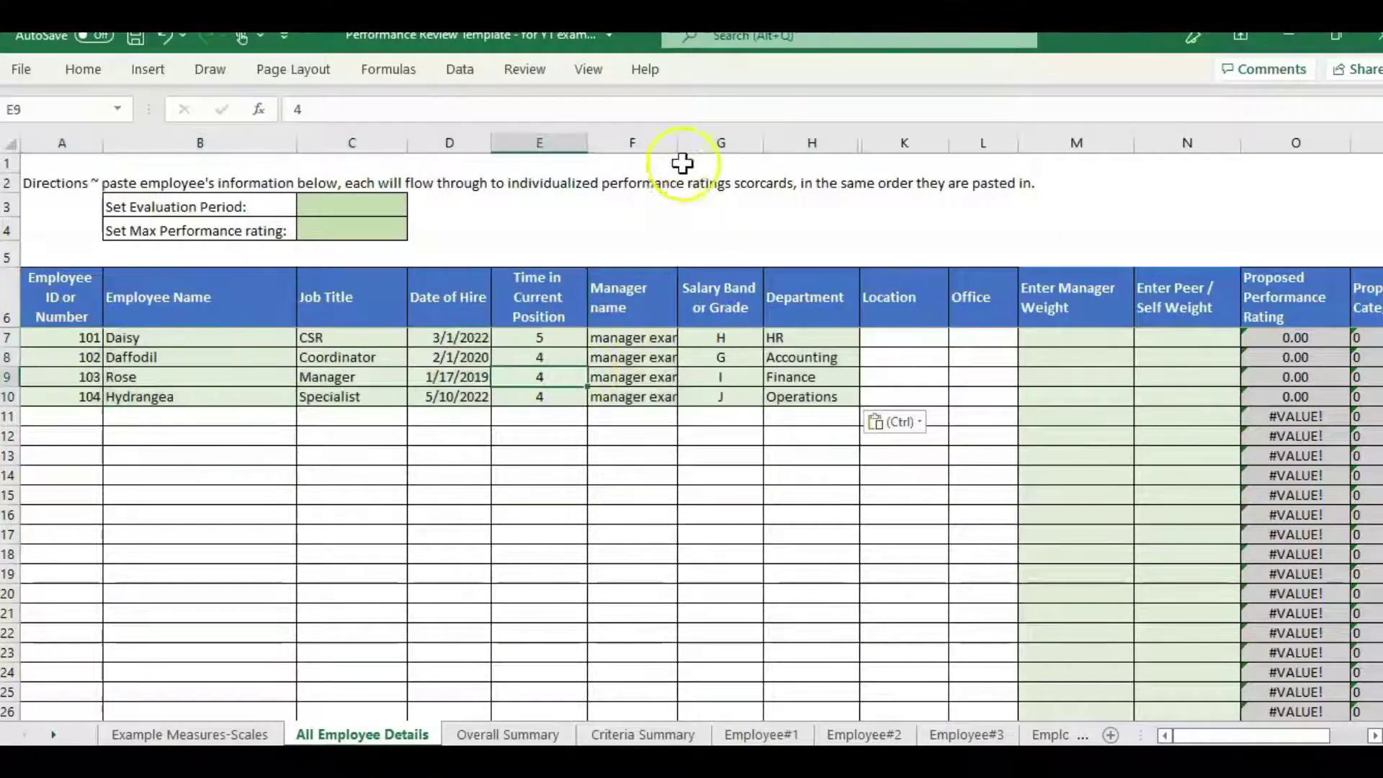
left_click_drag(678, 145, 712, 146)
Step: Hide the Location and Office columns
left_click(936, 337)
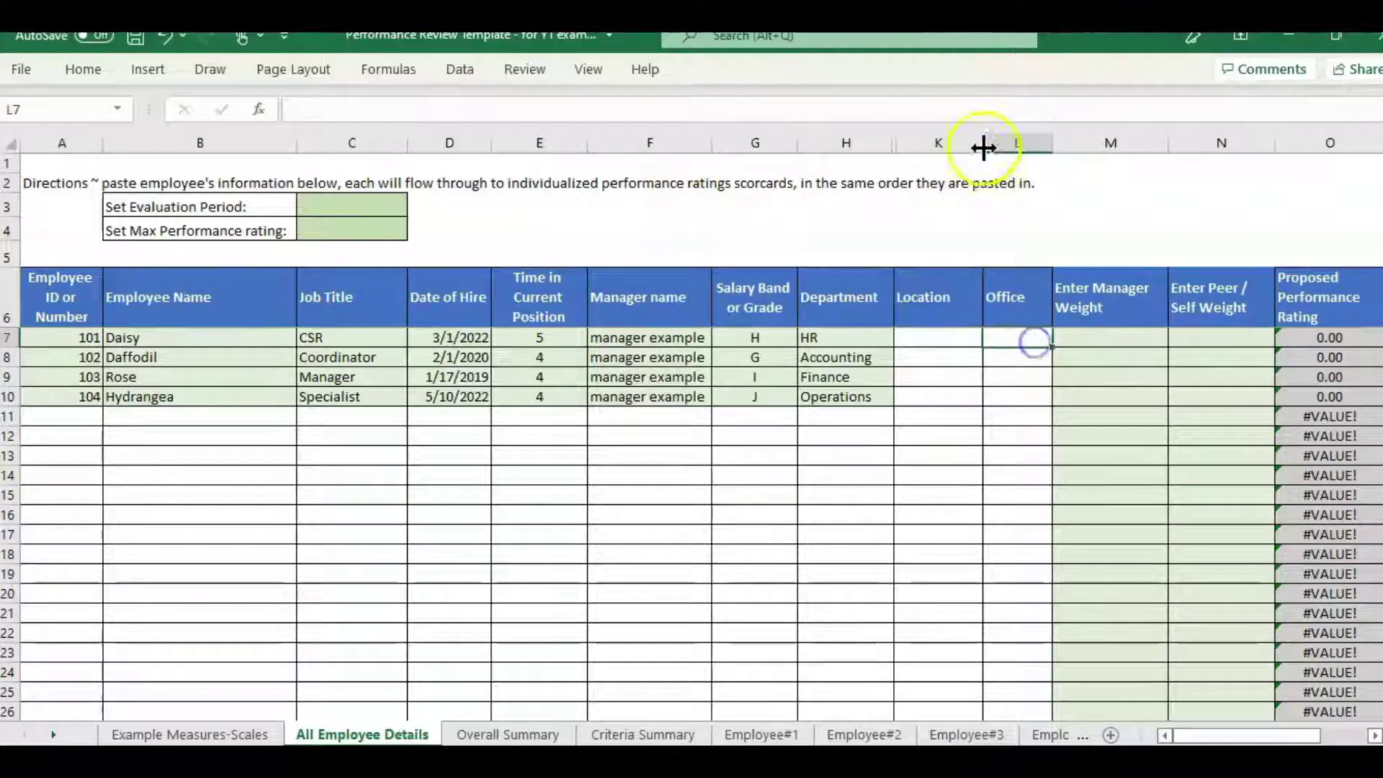
left_click_drag(998, 142, 968, 140)
right_click(968, 140)
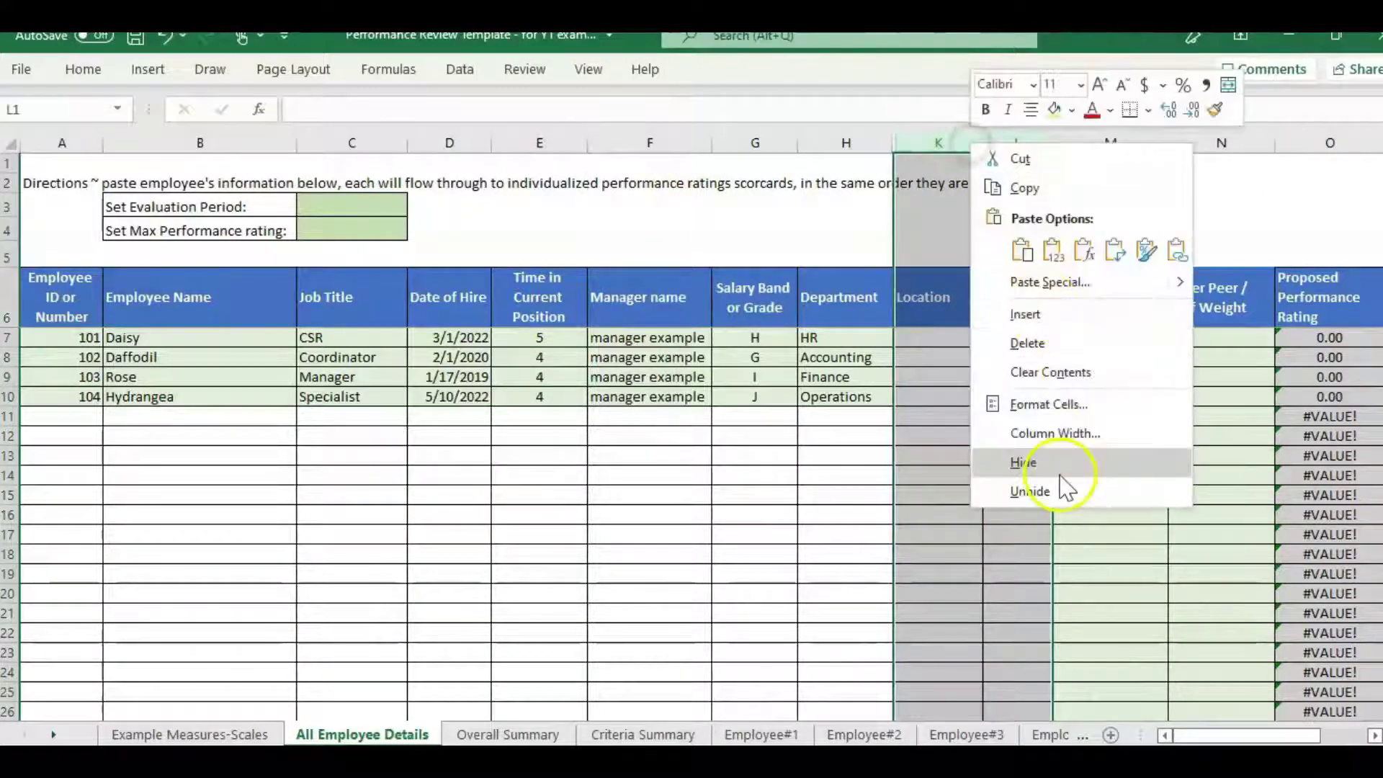
left_click(1060, 465)
left_click(951, 296)
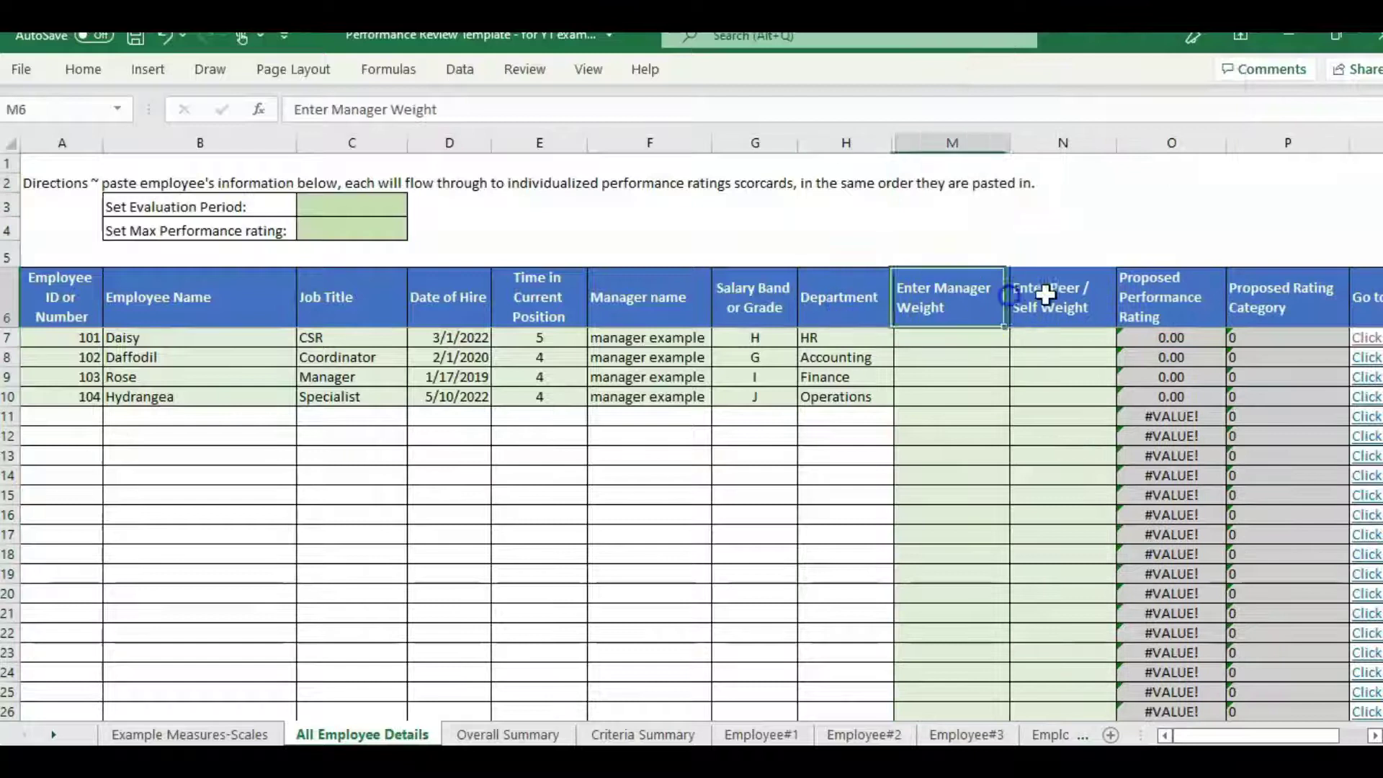
left_click(1102, 293)
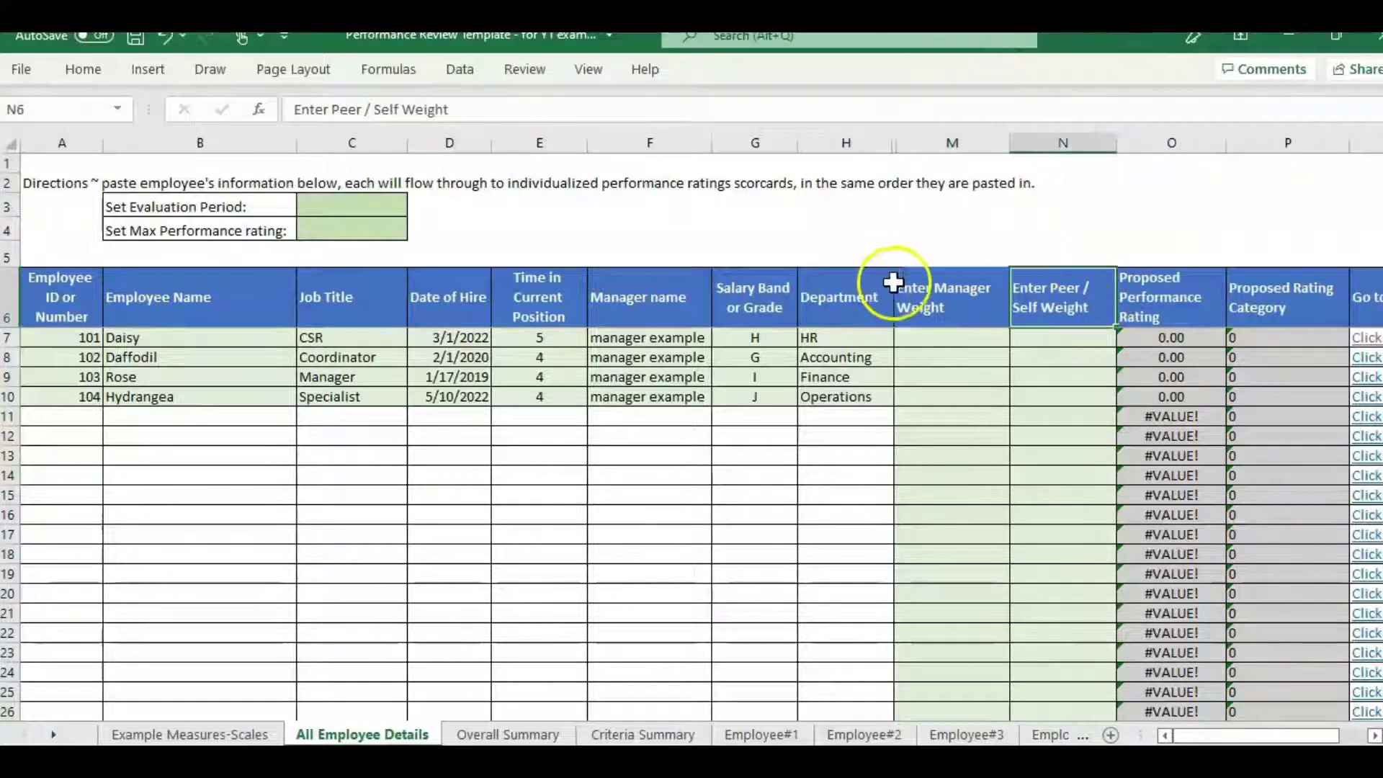
left_click(972, 303)
Step: Enter trial weights of 70 manager and 30 peer/self for the first employee
left_click(957, 344)
scroll(1257, 736, "right", 2)
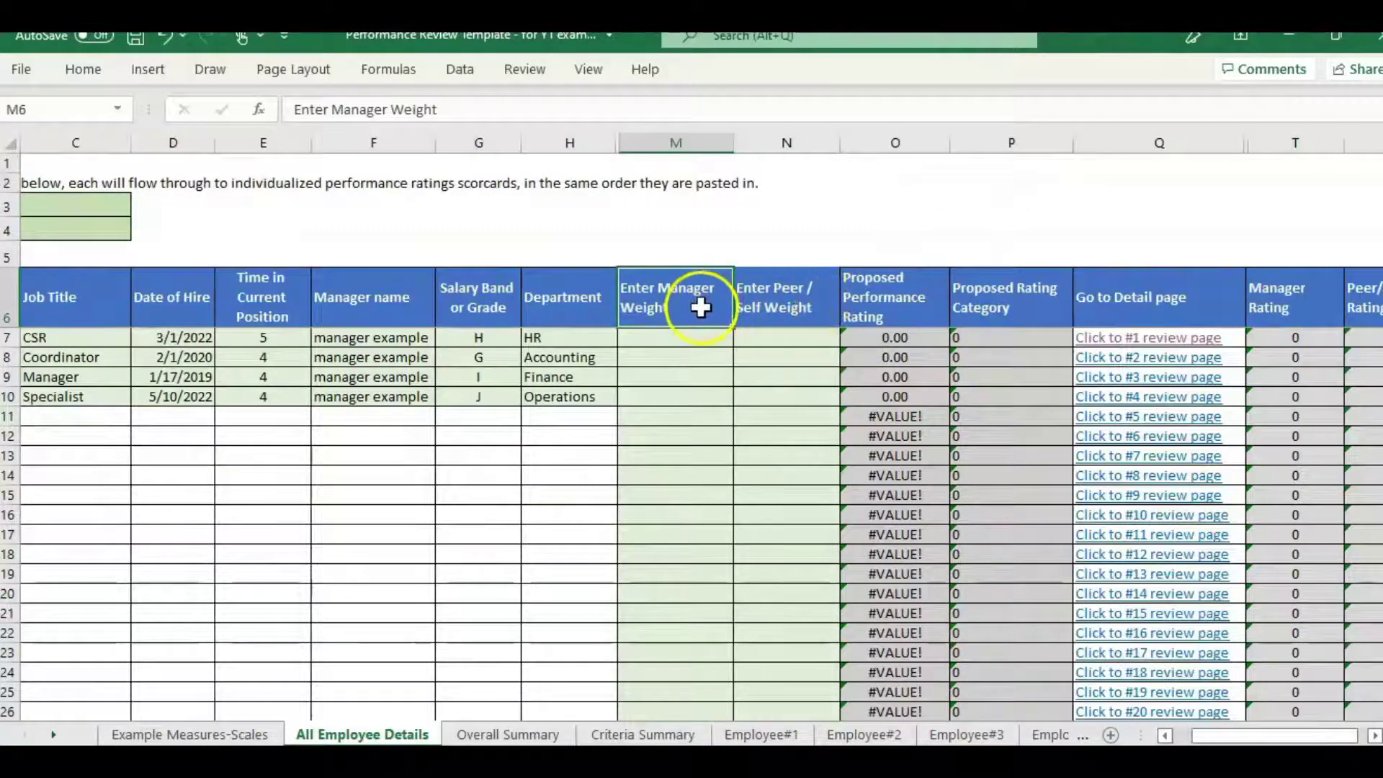
left_click(828, 314)
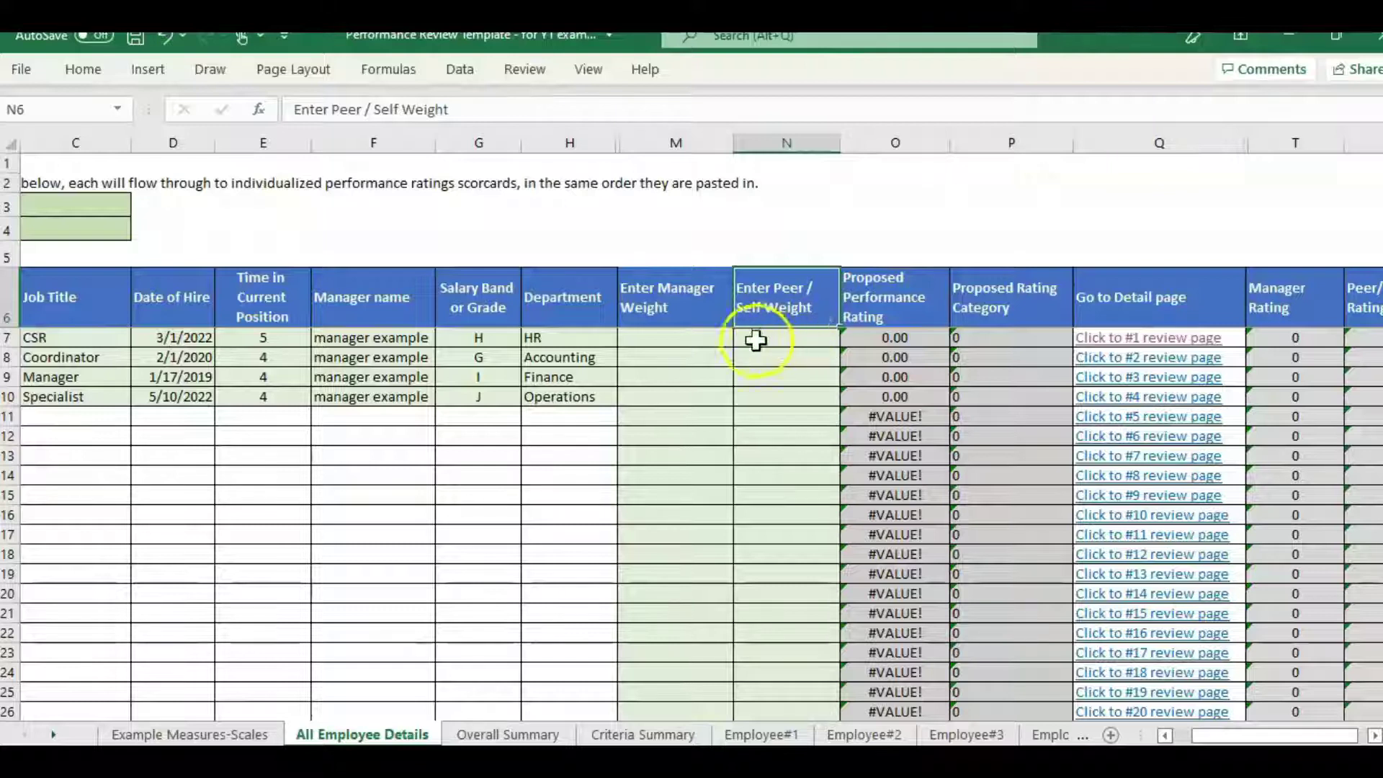
left_click(722, 342)
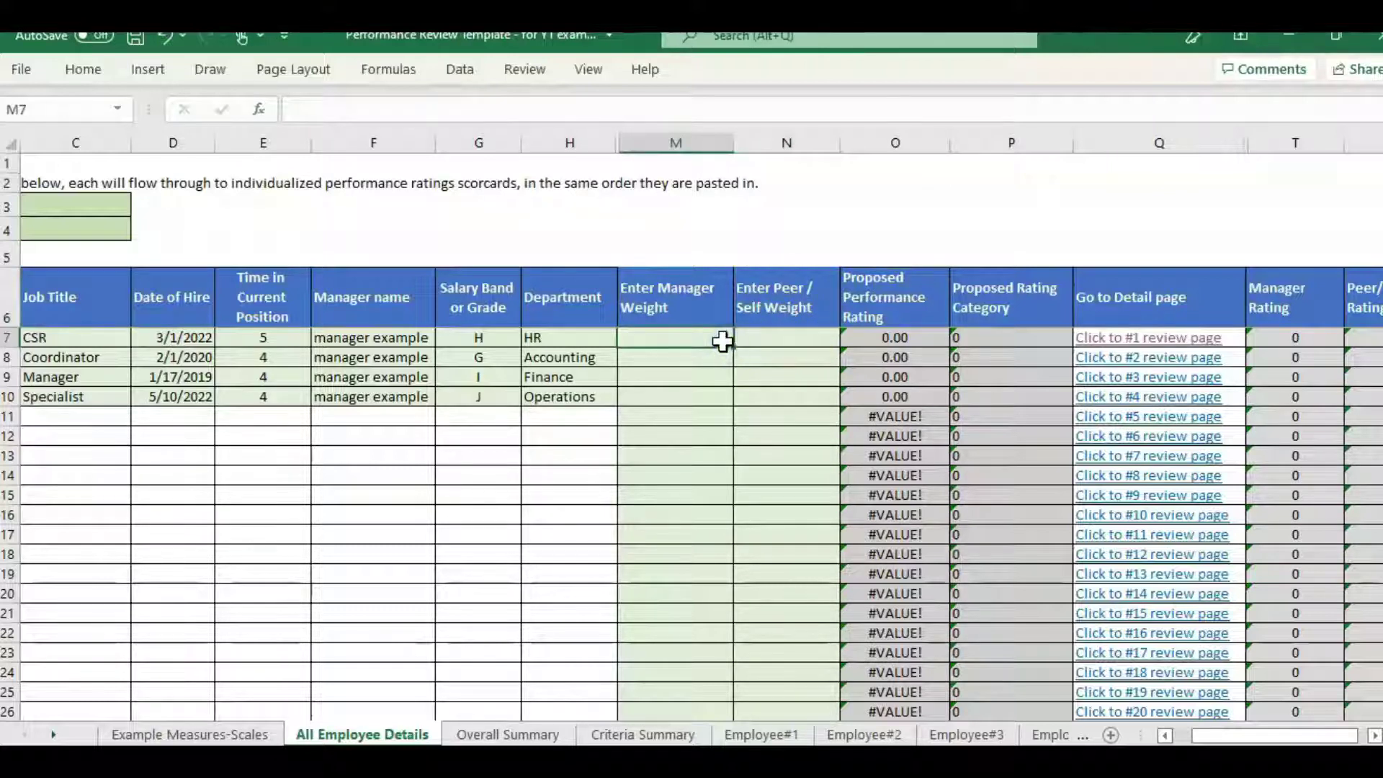
type("70")
key("Return")
key("Up")
key("Right")
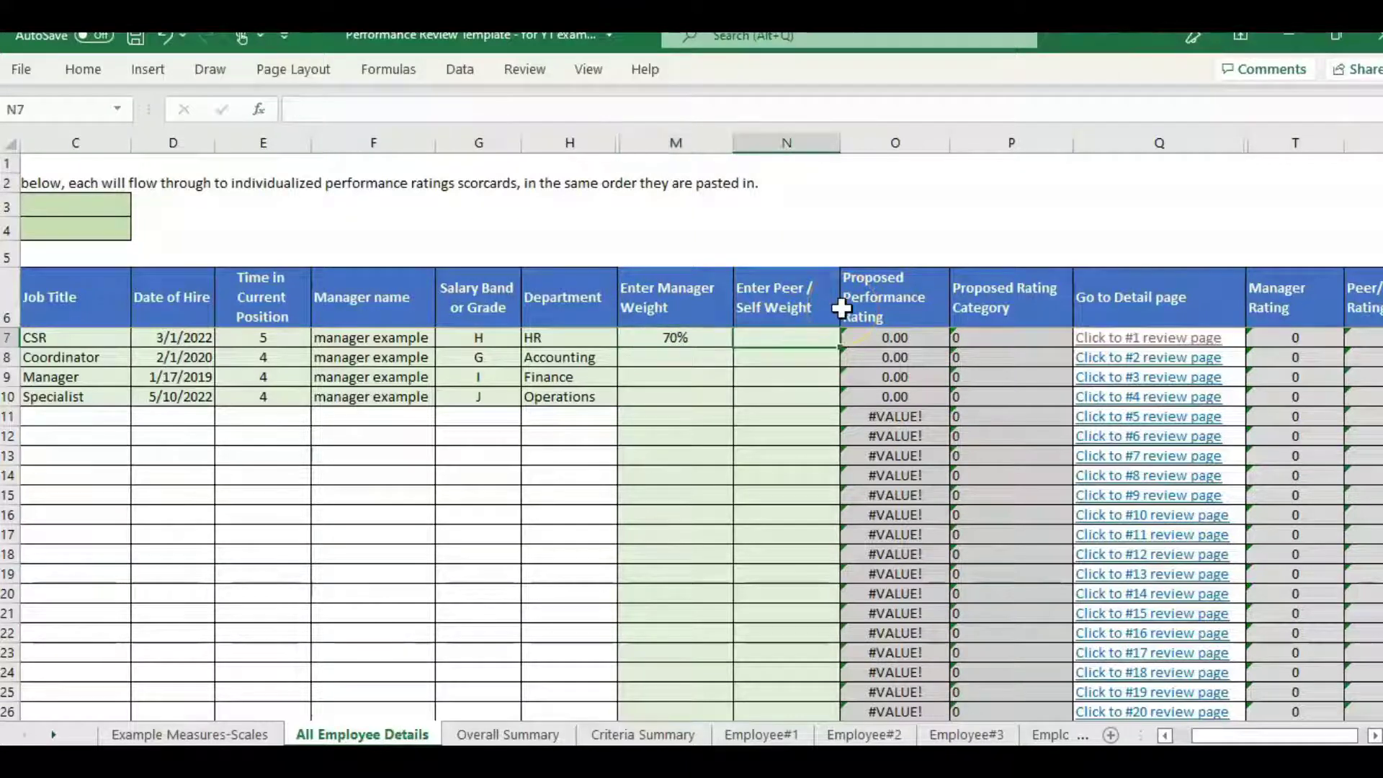
type("30")
Step: Change the first employee's weights to 100% manager and 0% peer/self, and fill them down to row 10
left_click(805, 285)
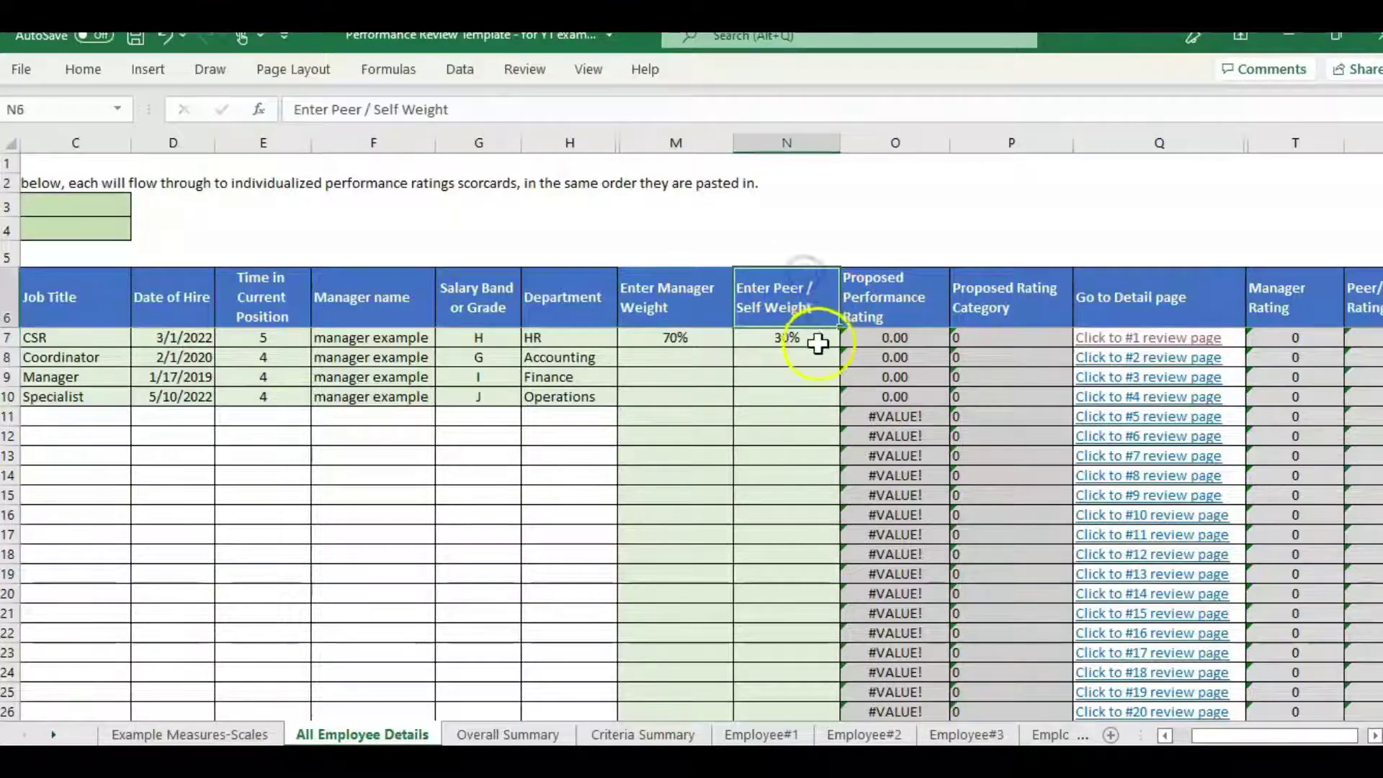
left_click(819, 344)
left_click(702, 337)
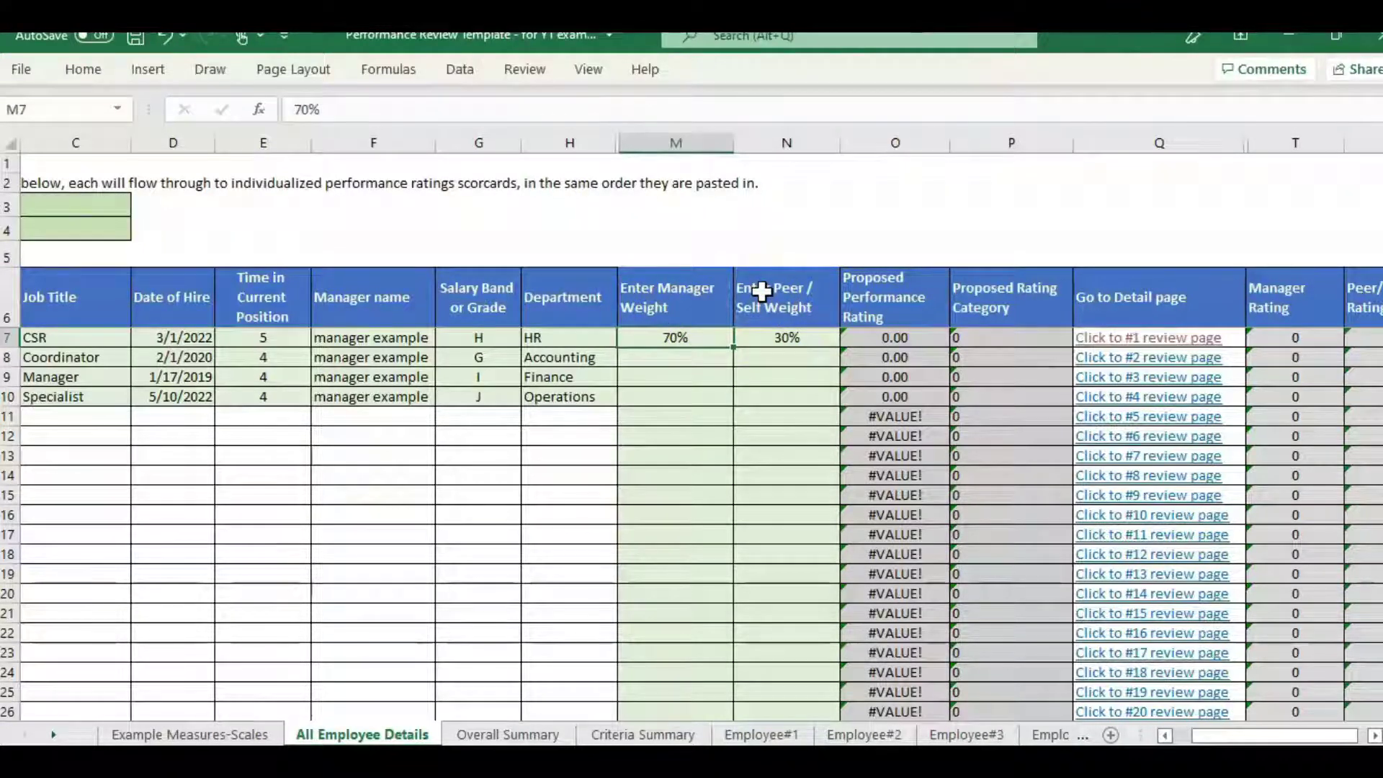
key("Tab")
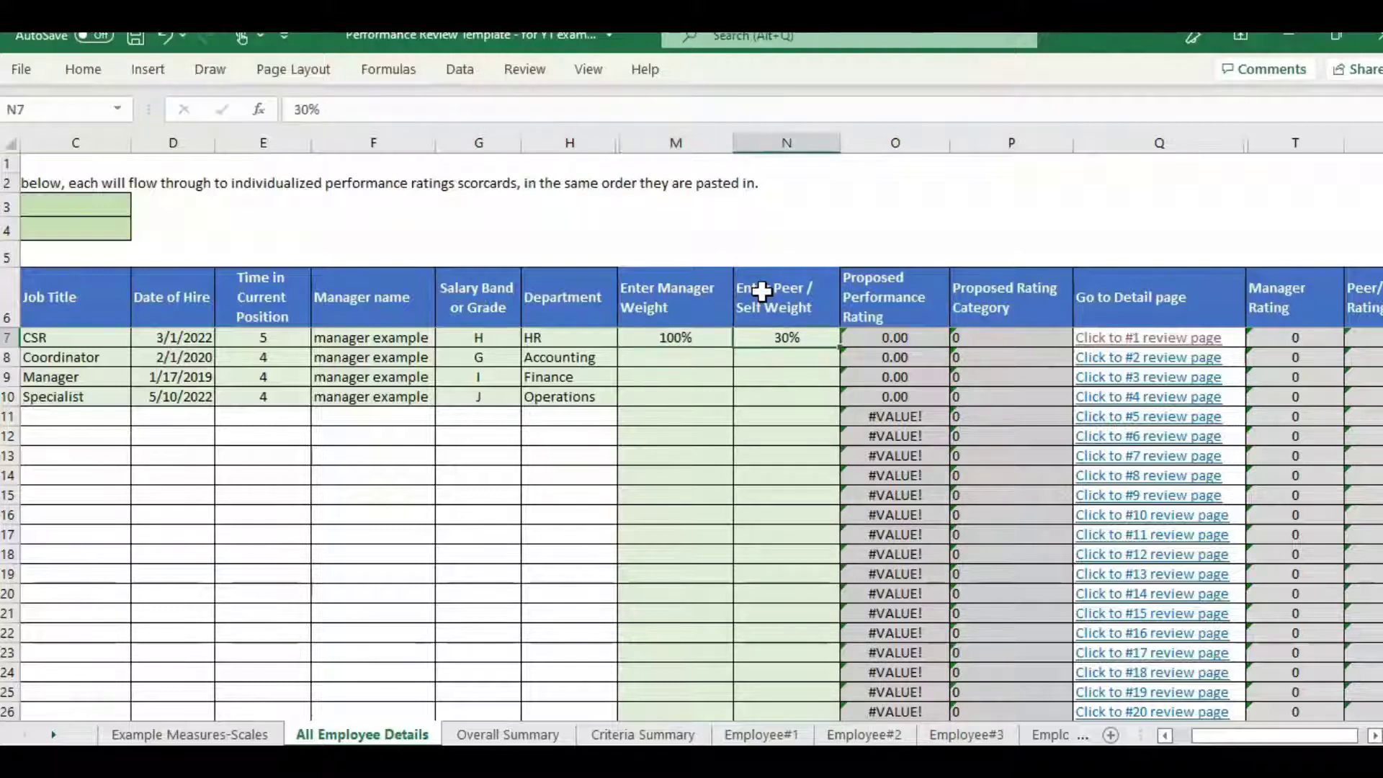
type("0")
key("Return")
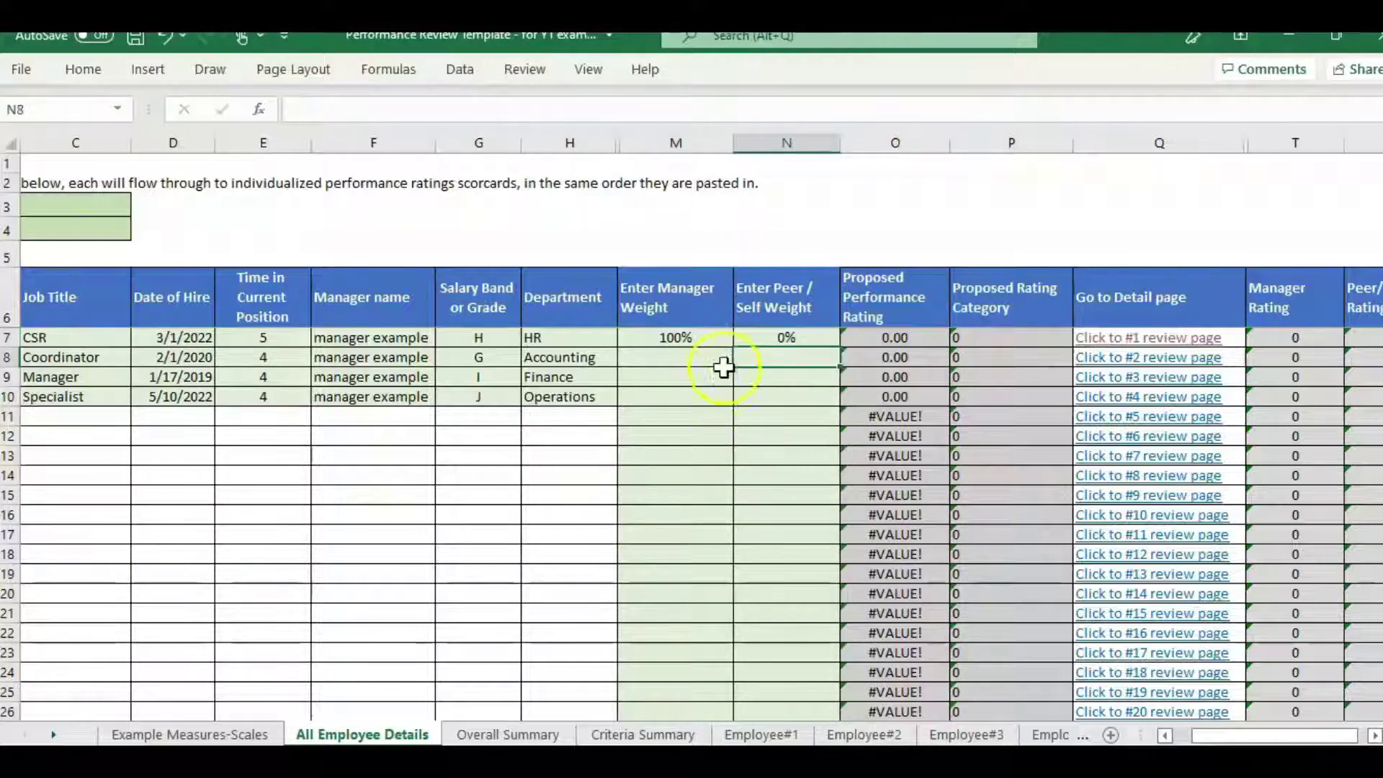
left_click_drag(716, 338, 842, 405)
Step: Check the filled weights and review the Proposed Rating Category and Go to Detail page headings
left_click(784, 308)
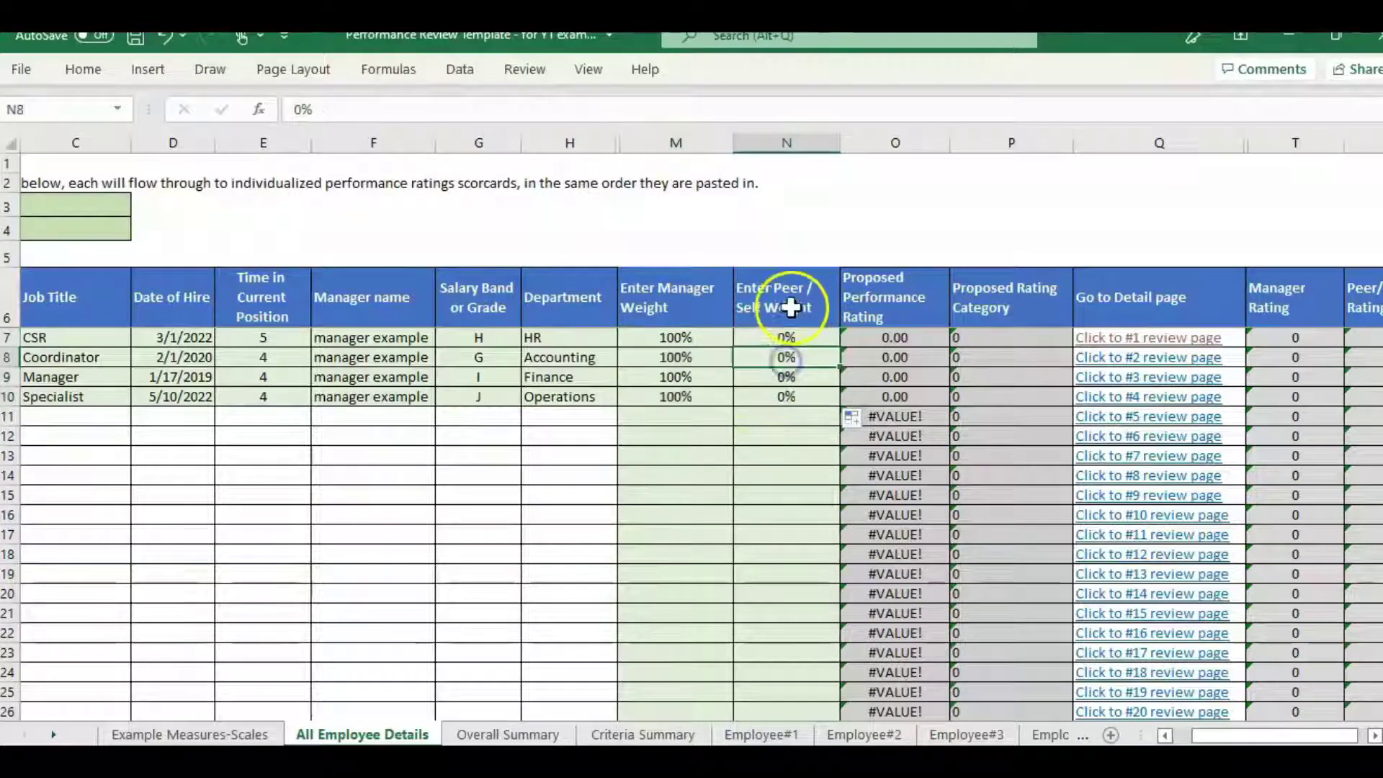
left_click(678, 337)
left_click(679, 357)
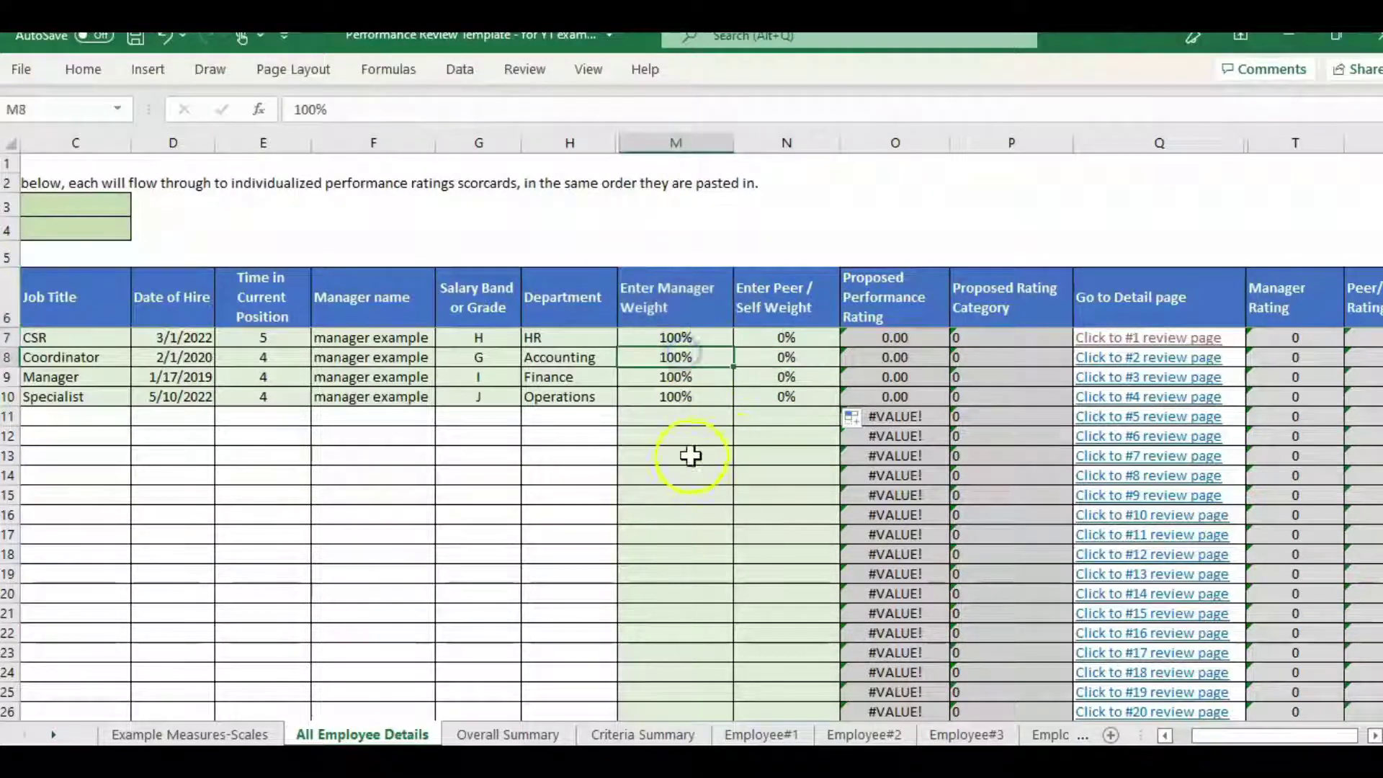
left_click_drag(698, 142, 794, 143)
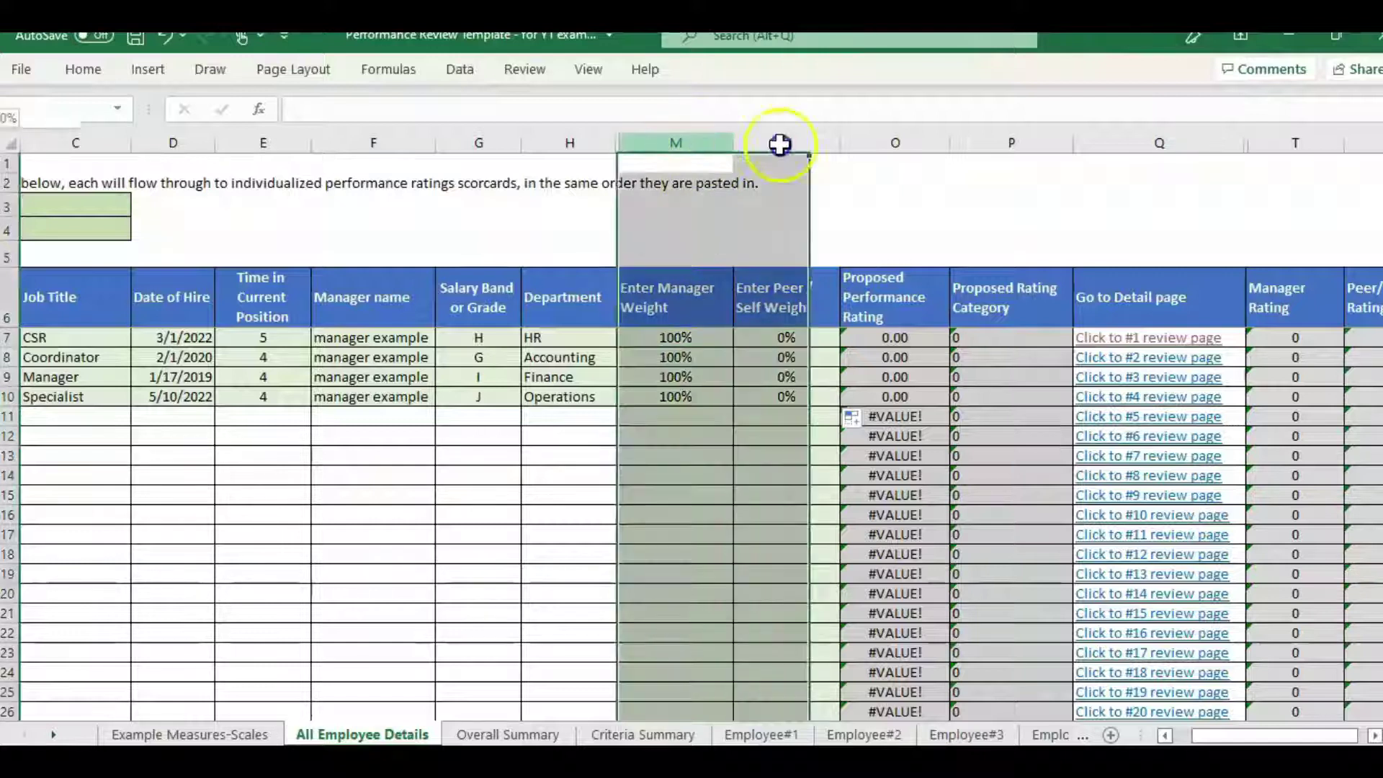
left_click(767, 309)
left_click(1005, 303)
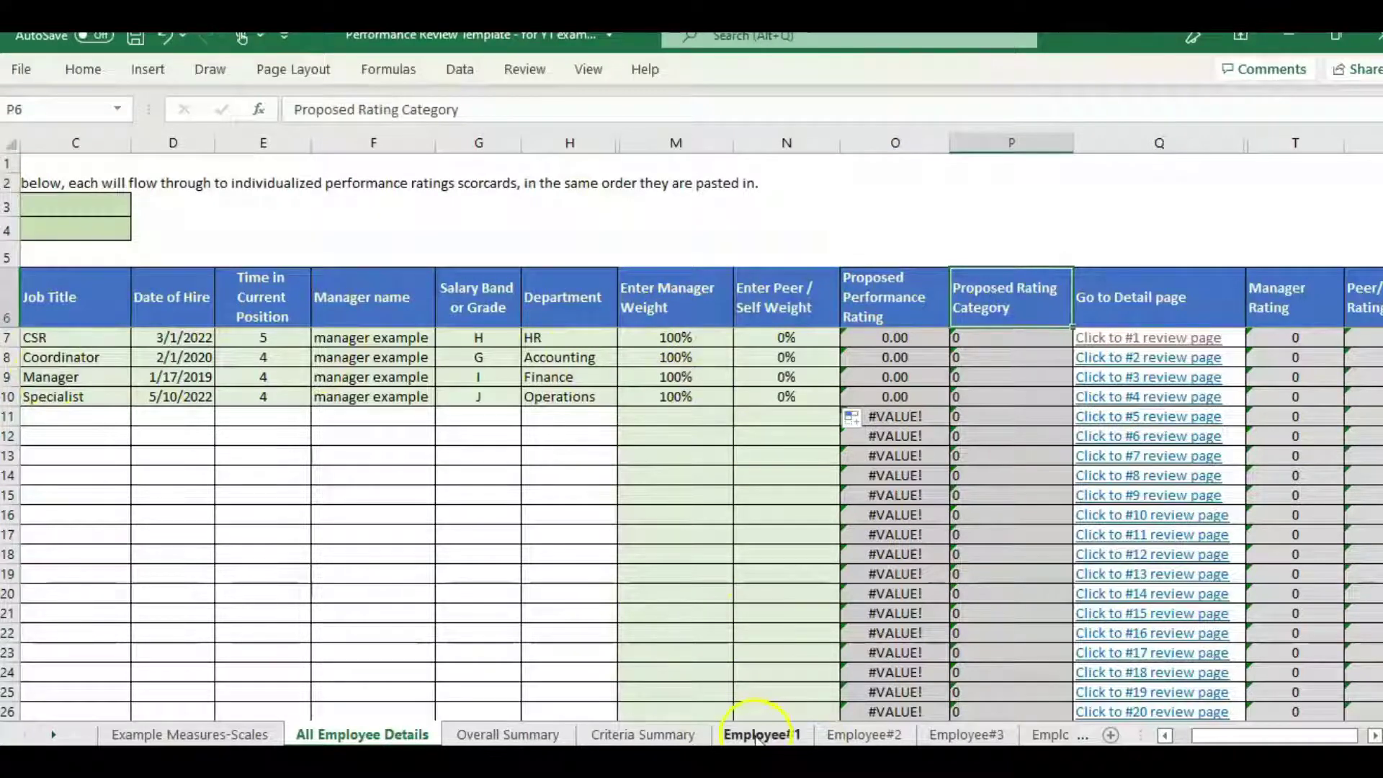
left_click(1139, 299)
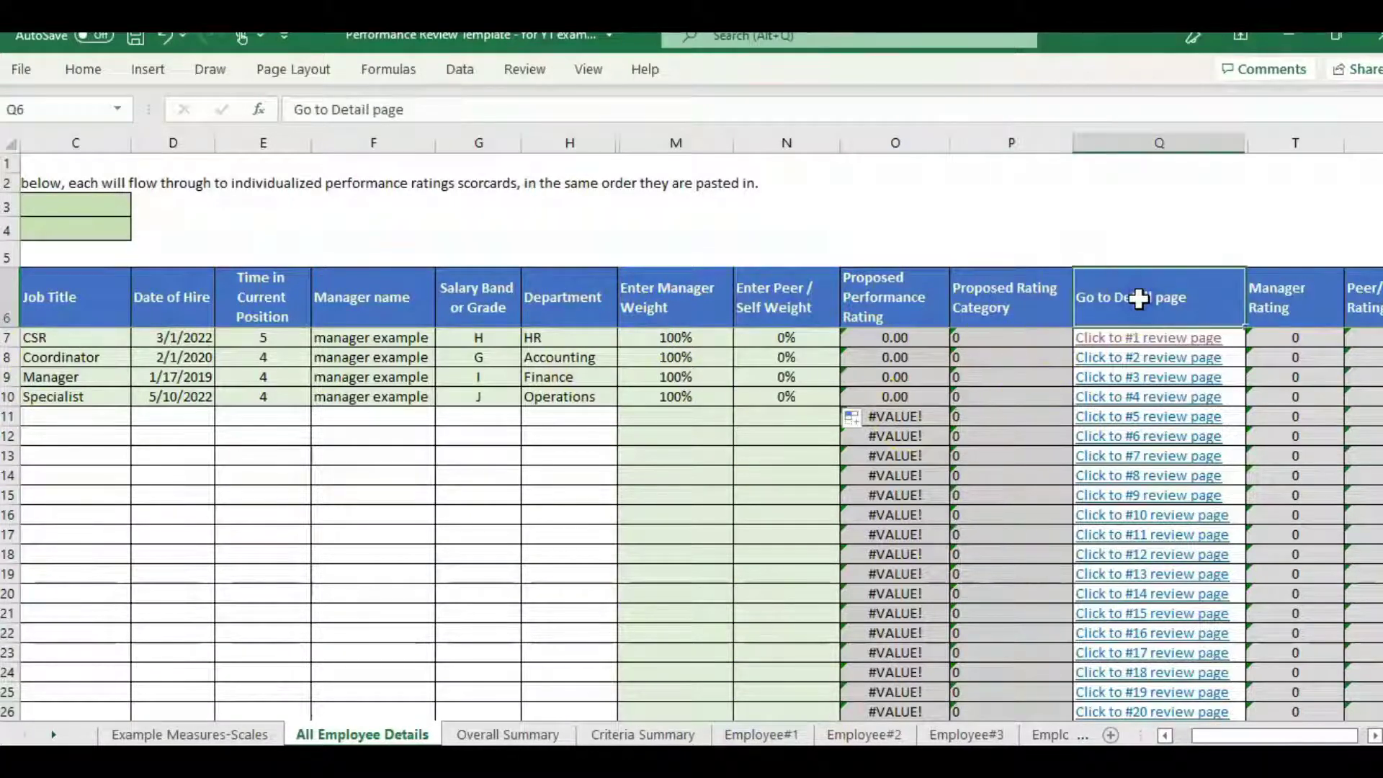
key("Right")
key("Right")
key("Left")
key("Left")
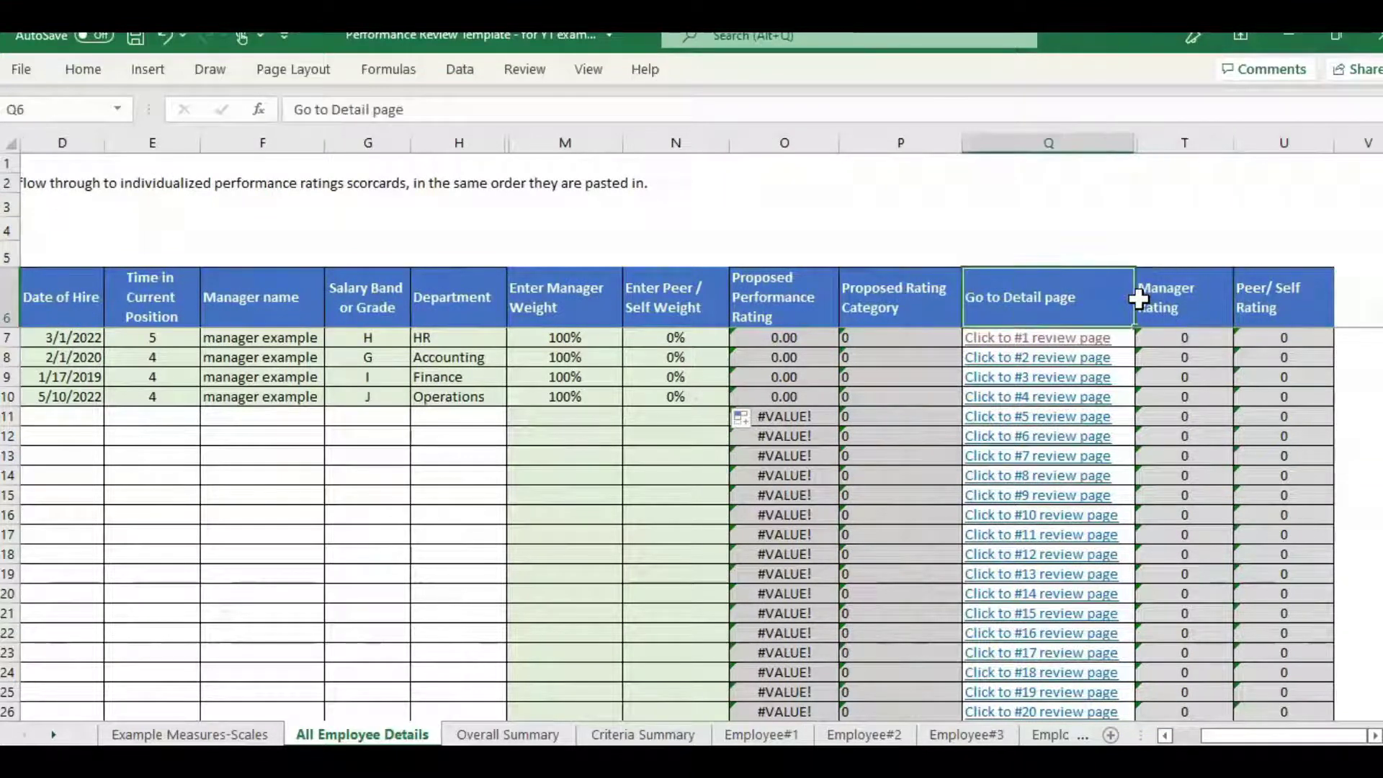
key("Left")
Step: Follow the #1 review page link and look over Employee#1's header and score columns
left_click(1119, 294)
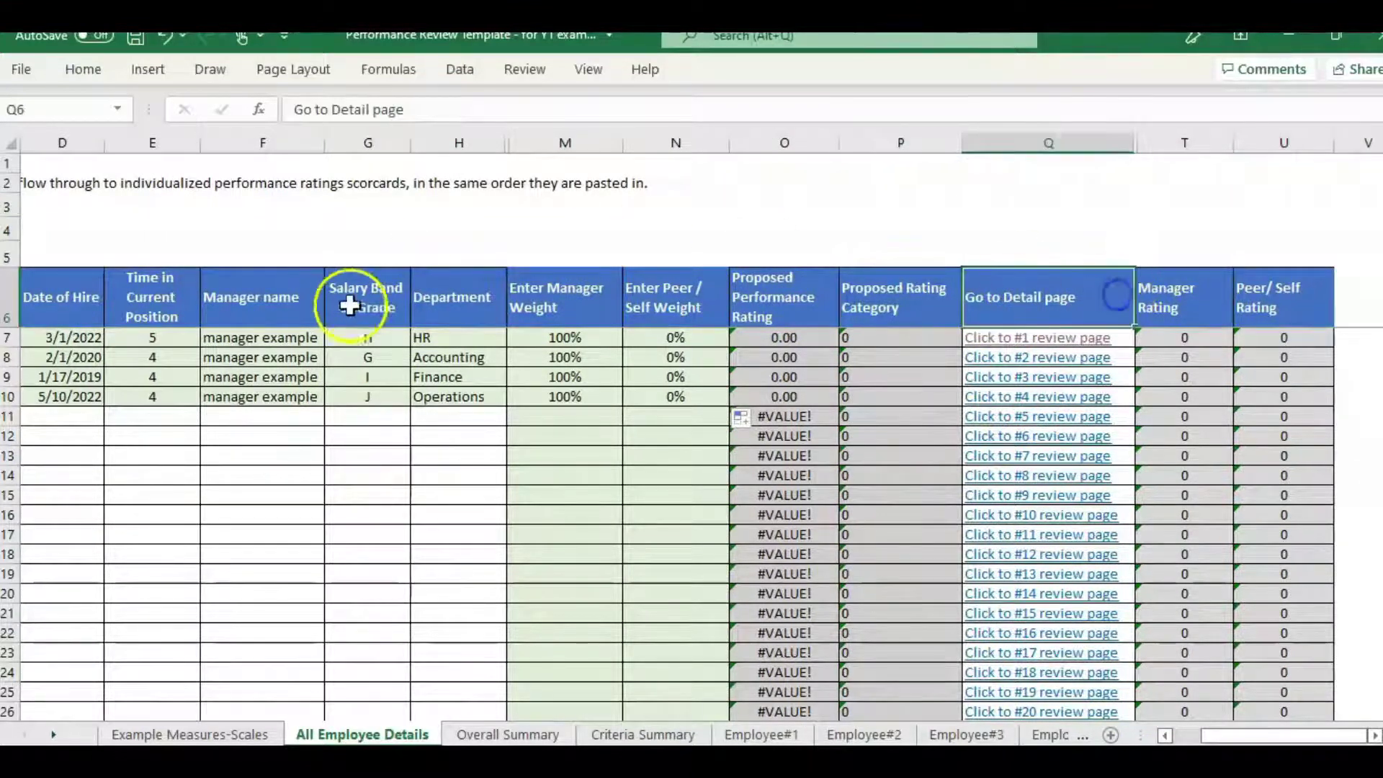
left_click(1054, 341)
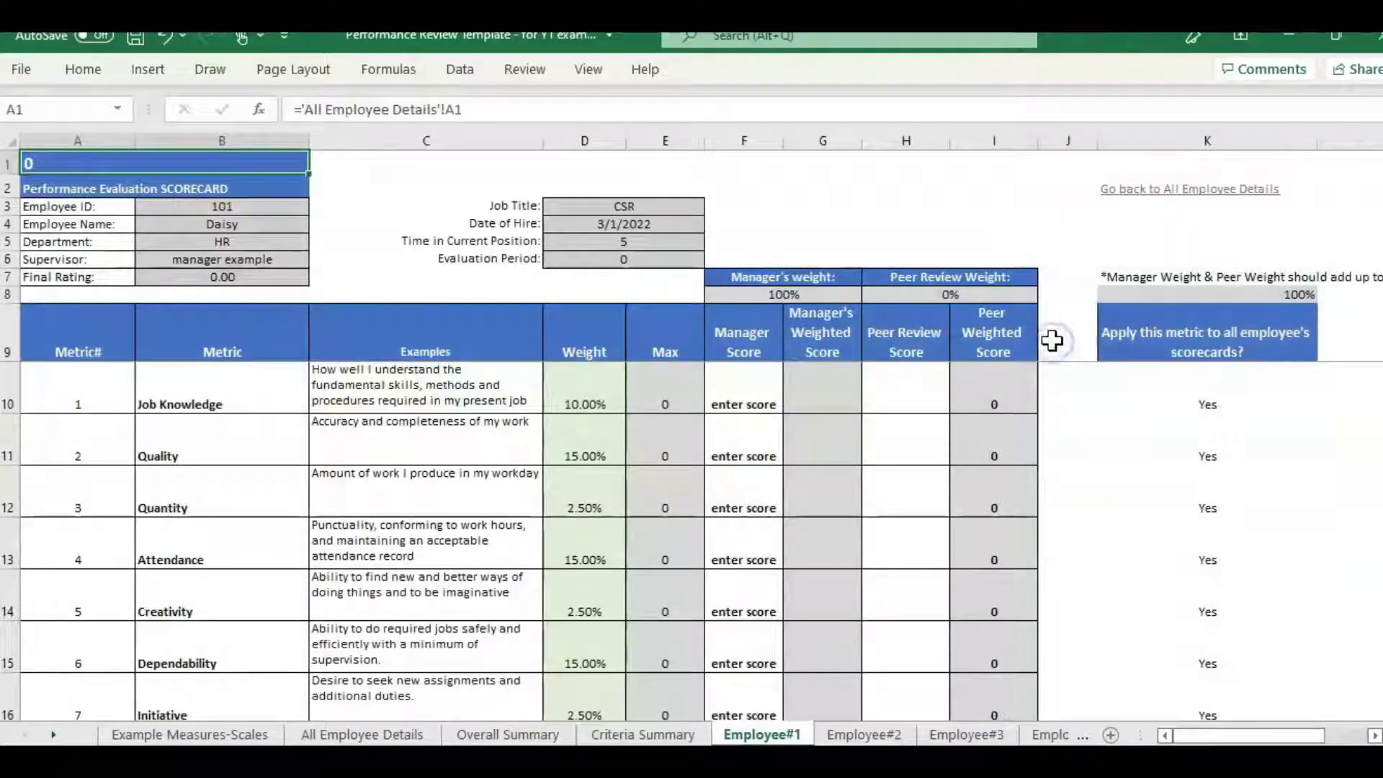
left_click(406, 278)
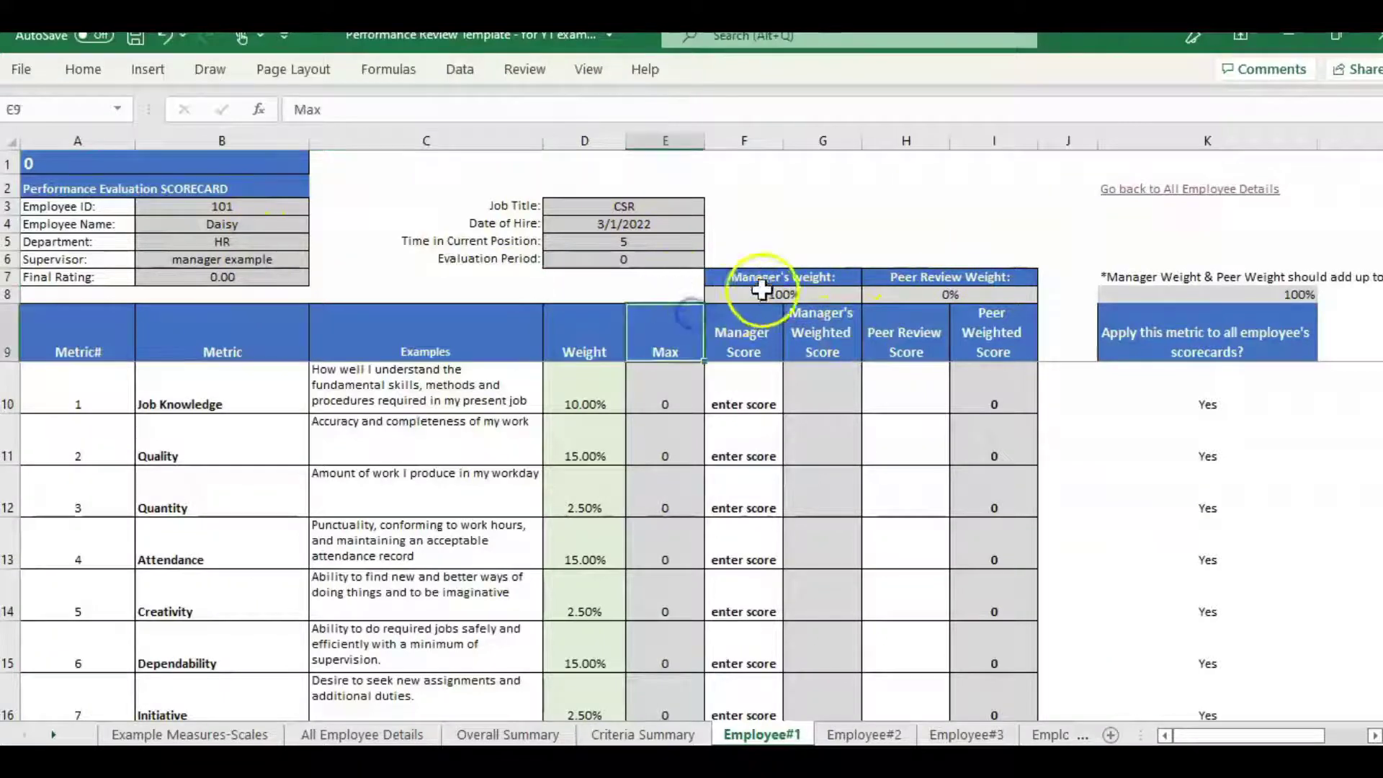
left_click(912, 322)
left_click(736, 333)
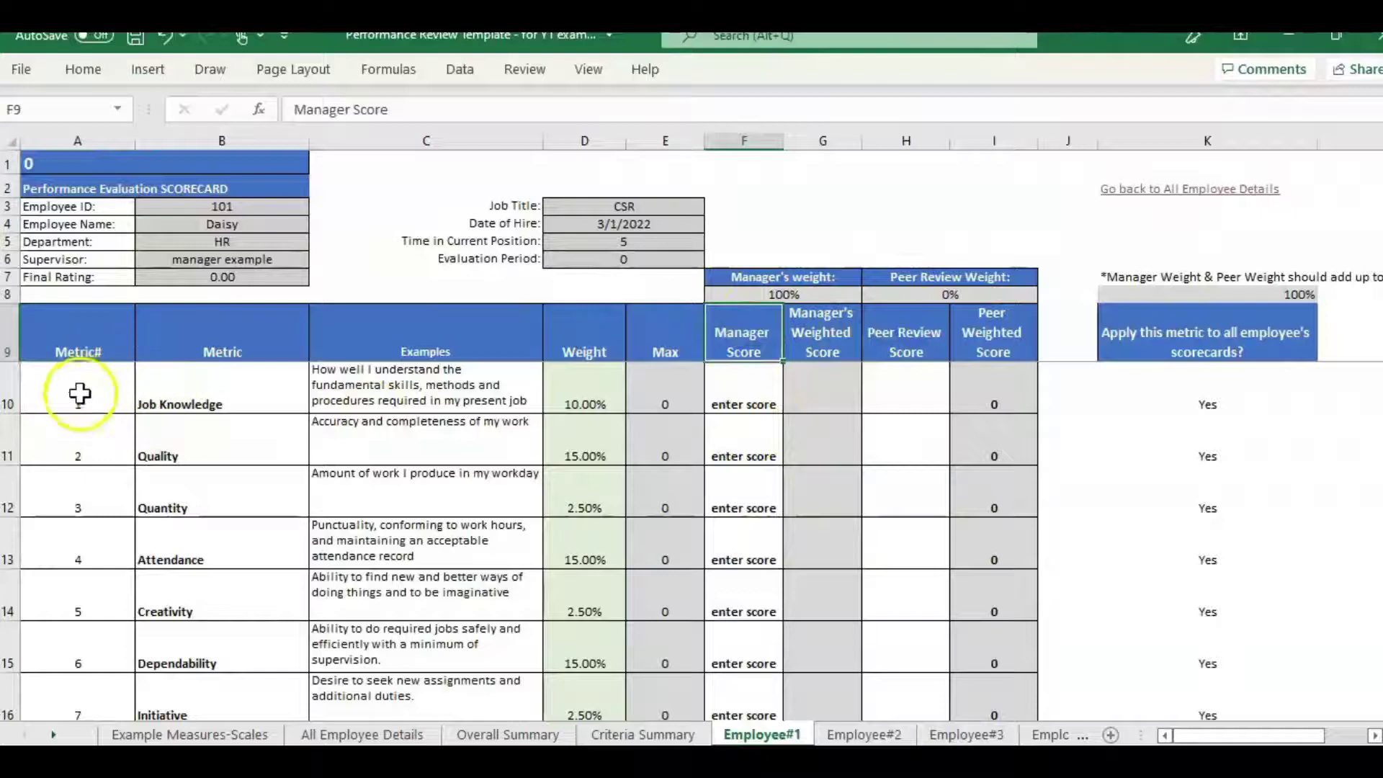
Step: Look over the Job Knowledge through Creativity metric rows on the scorecard
left_click(199, 401)
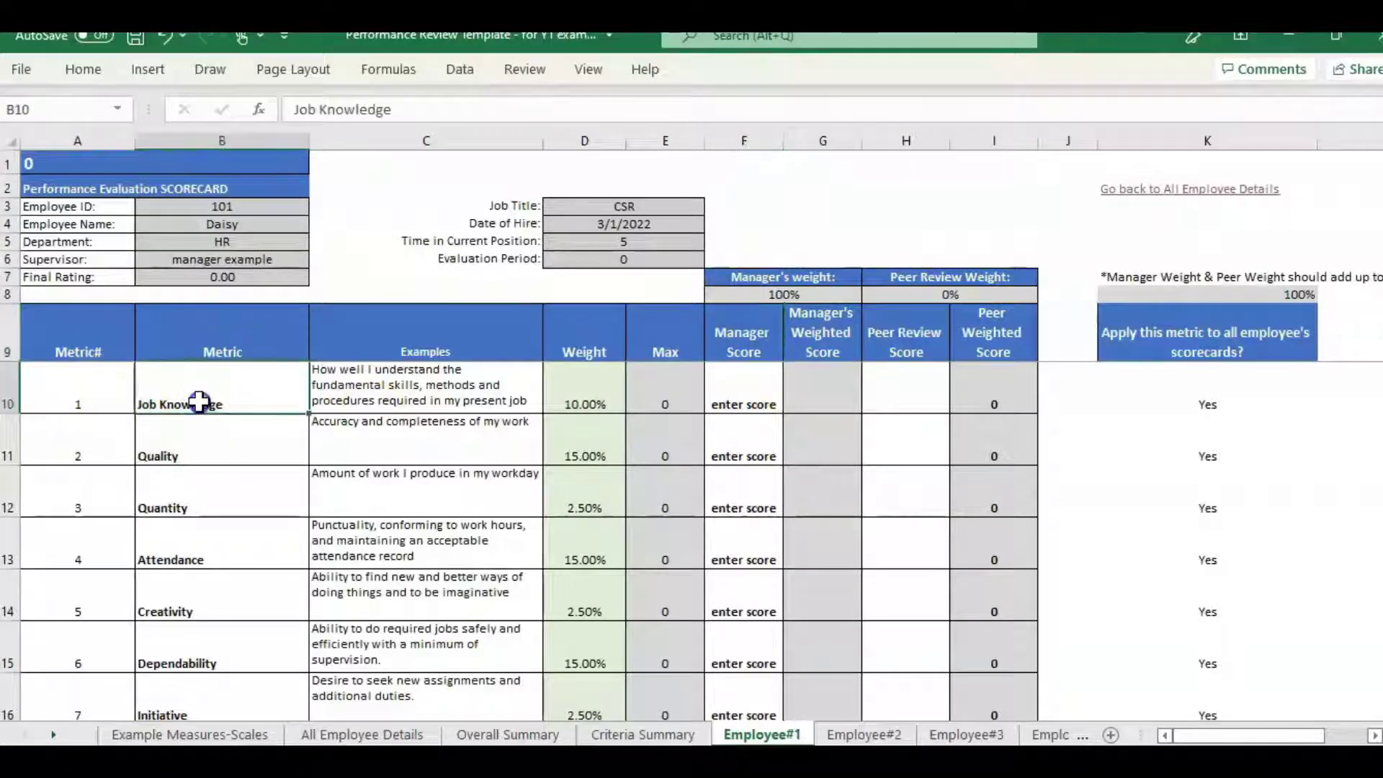
left_click(78, 396)
scroll(228, 488, "down", 3)
scroll(229, 491, "up", 2)
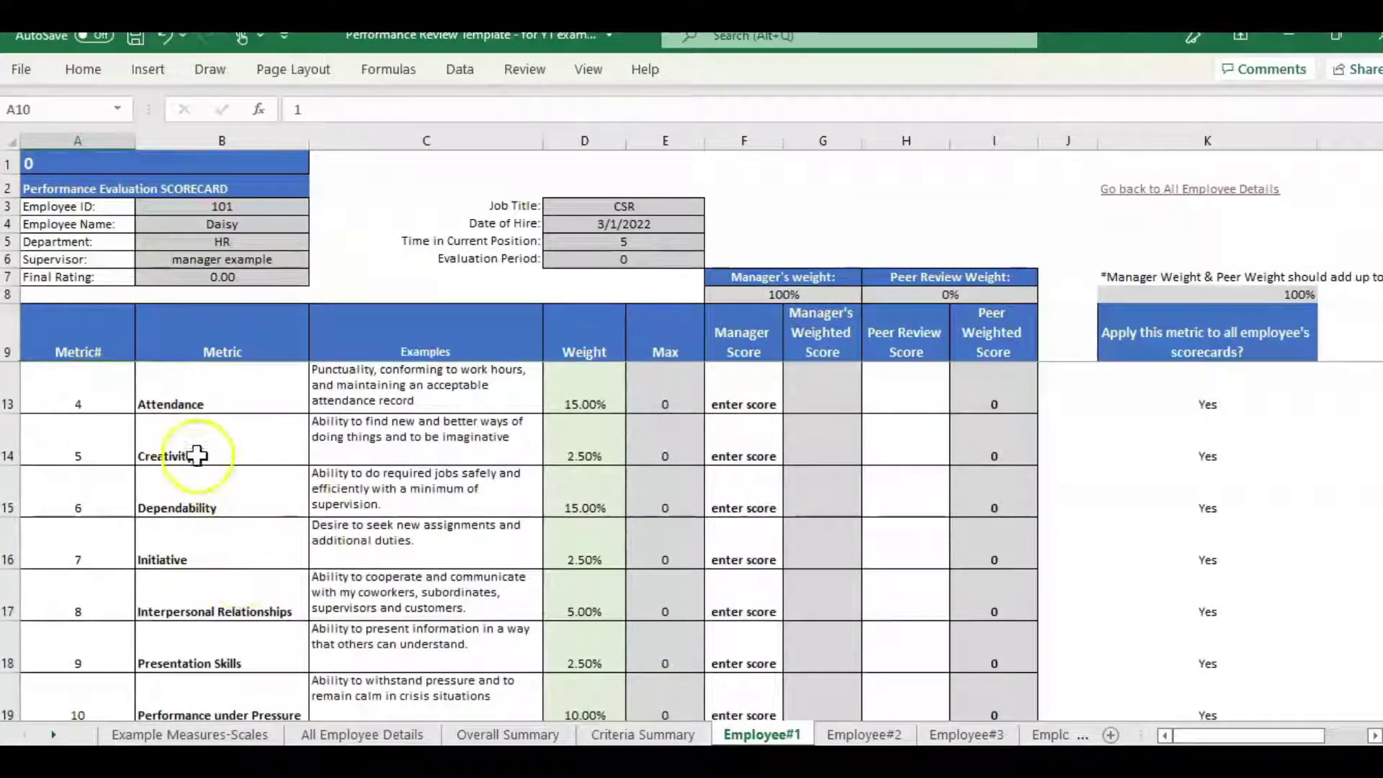
left_click(170, 452)
scroll(441, 497, "up", 1)
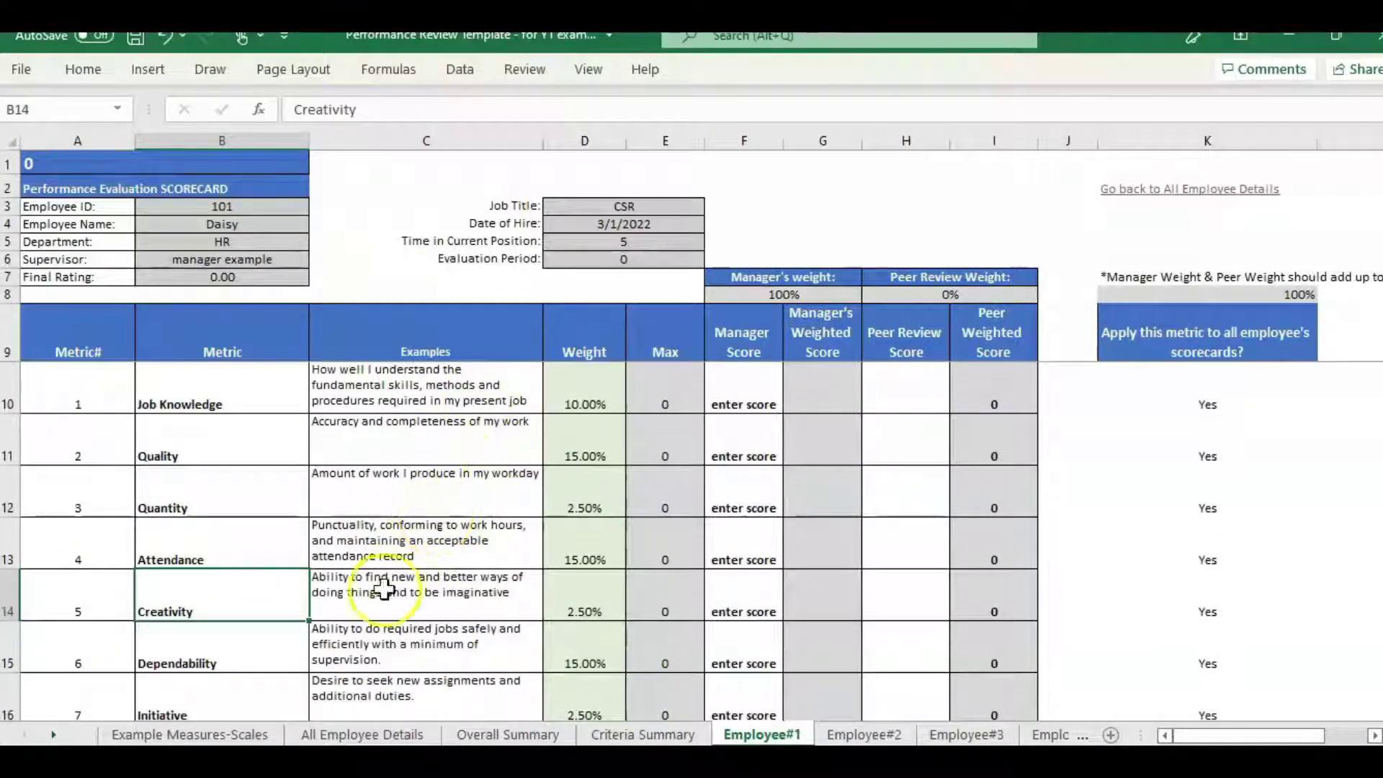
left_click(213, 735)
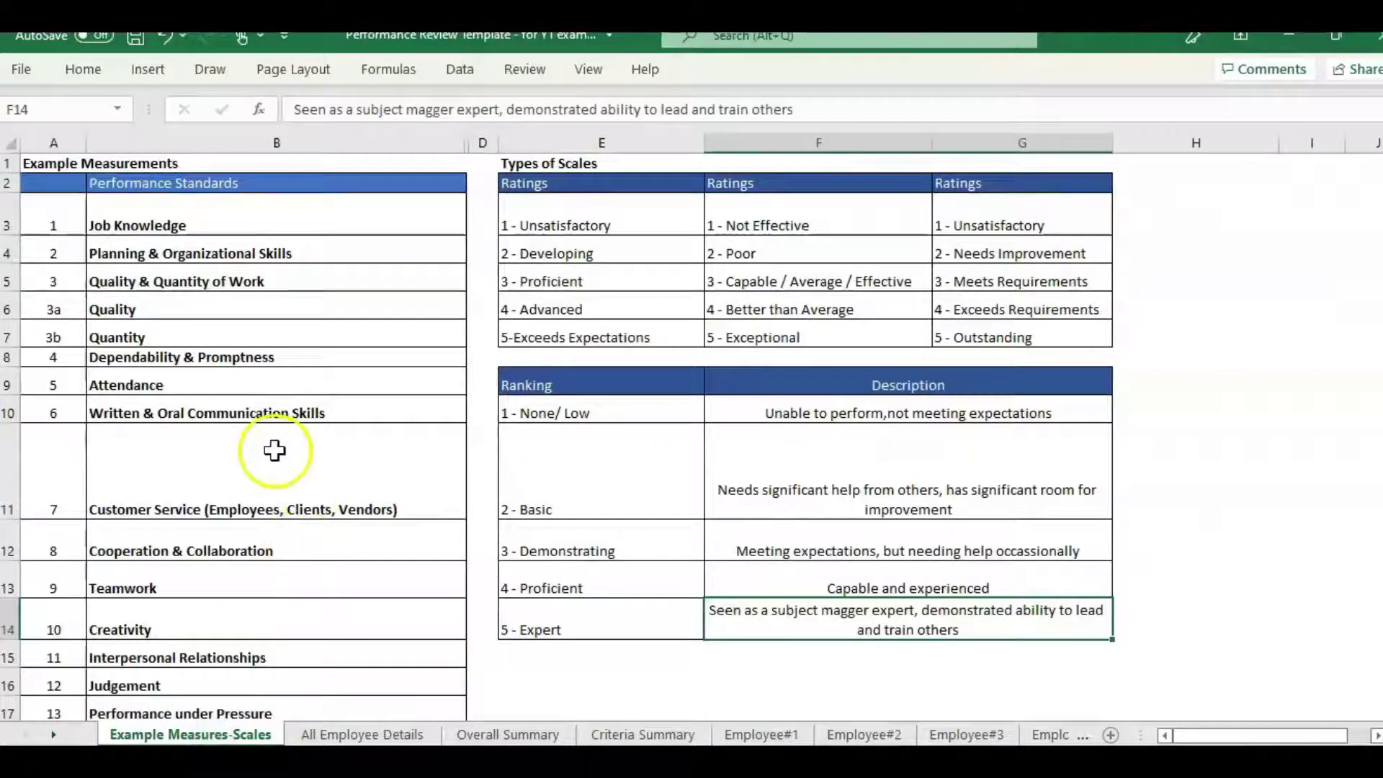
scroll(378, 428, "down", 6)
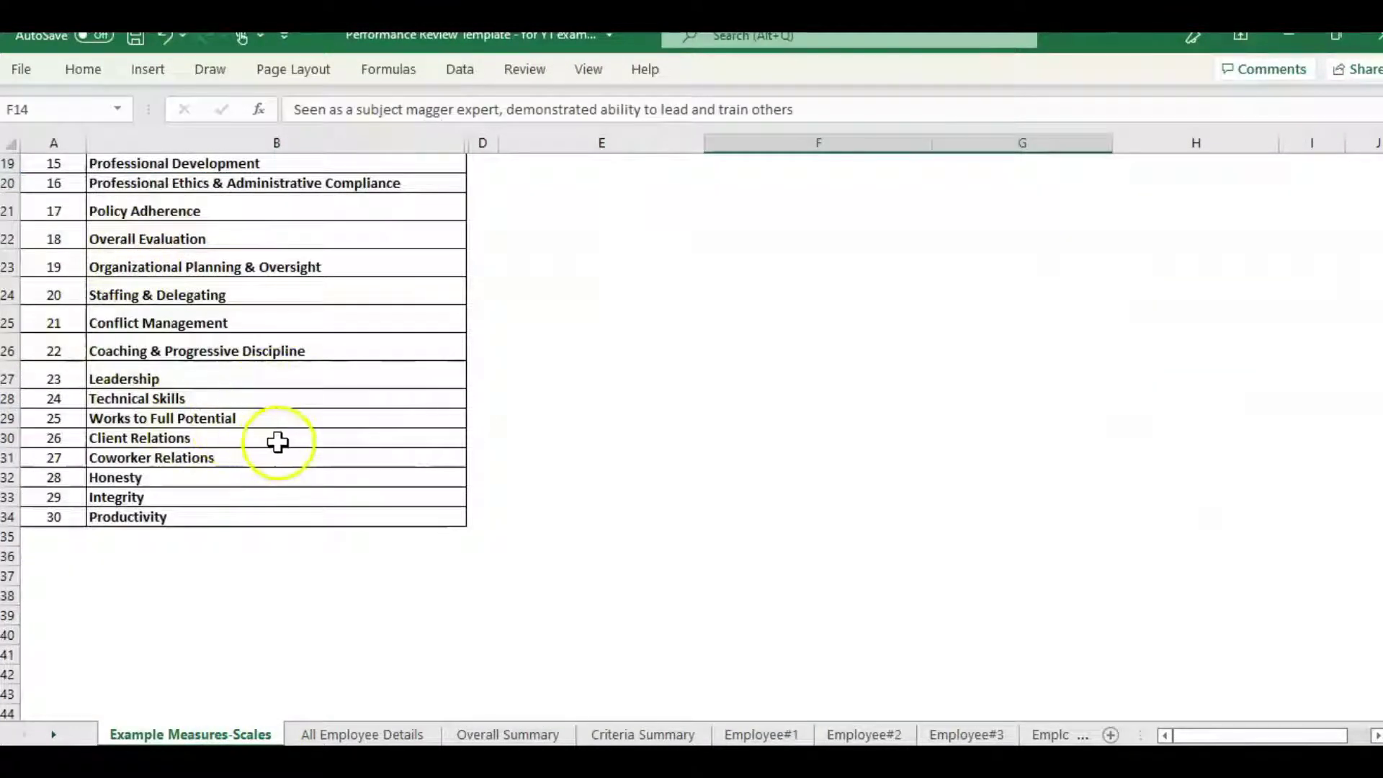
scroll(277, 443, "up", 1)
scroll(279, 442, "up", 5)
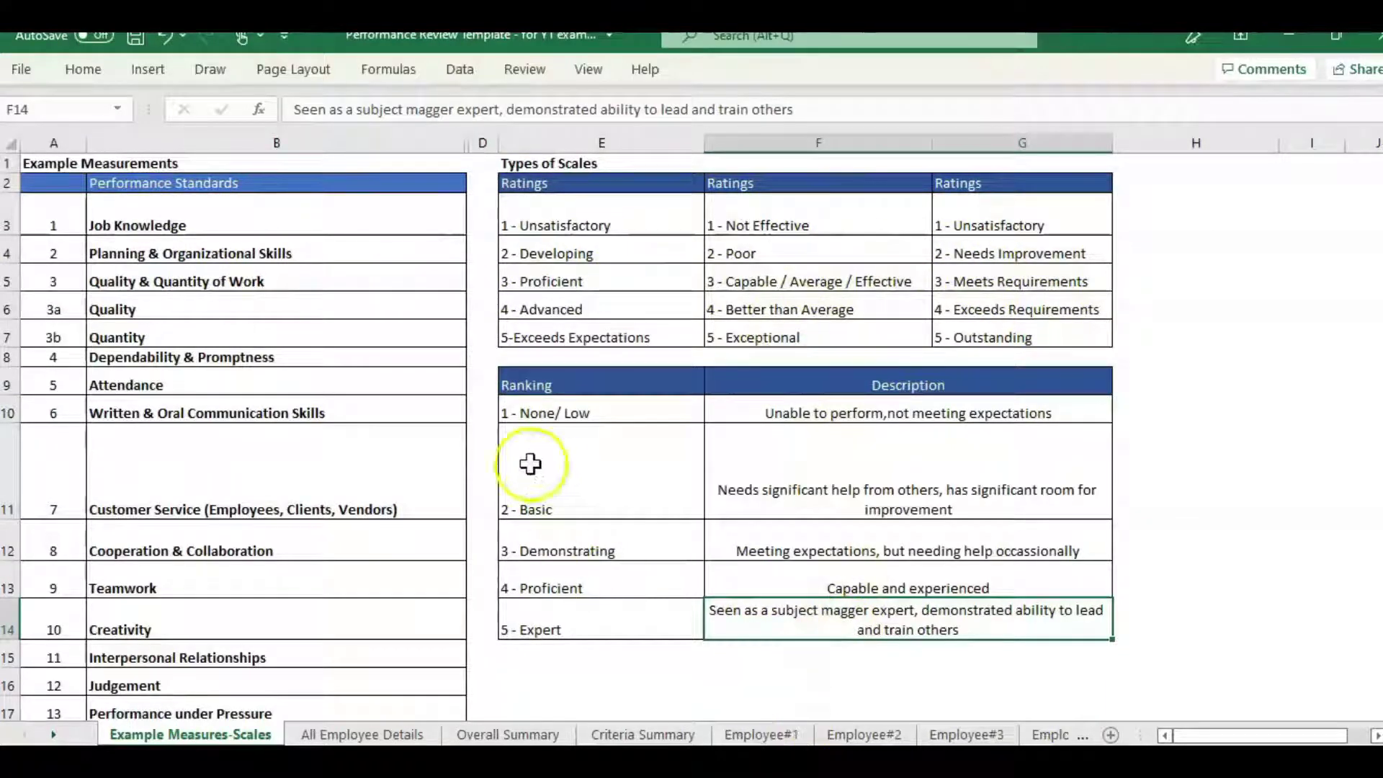
left_click(761, 734)
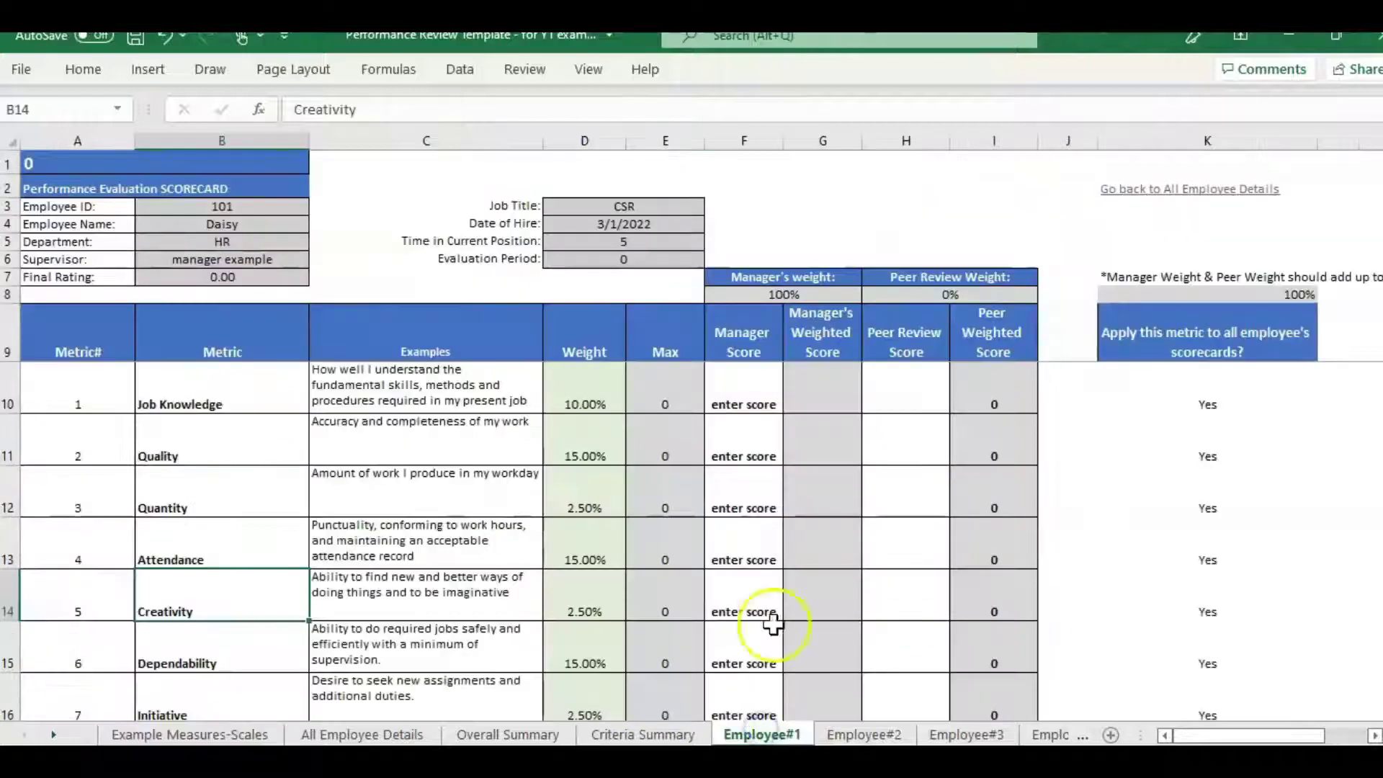
left_click_drag(124, 383, 453, 599)
left_click(570, 397)
left_click(586, 556)
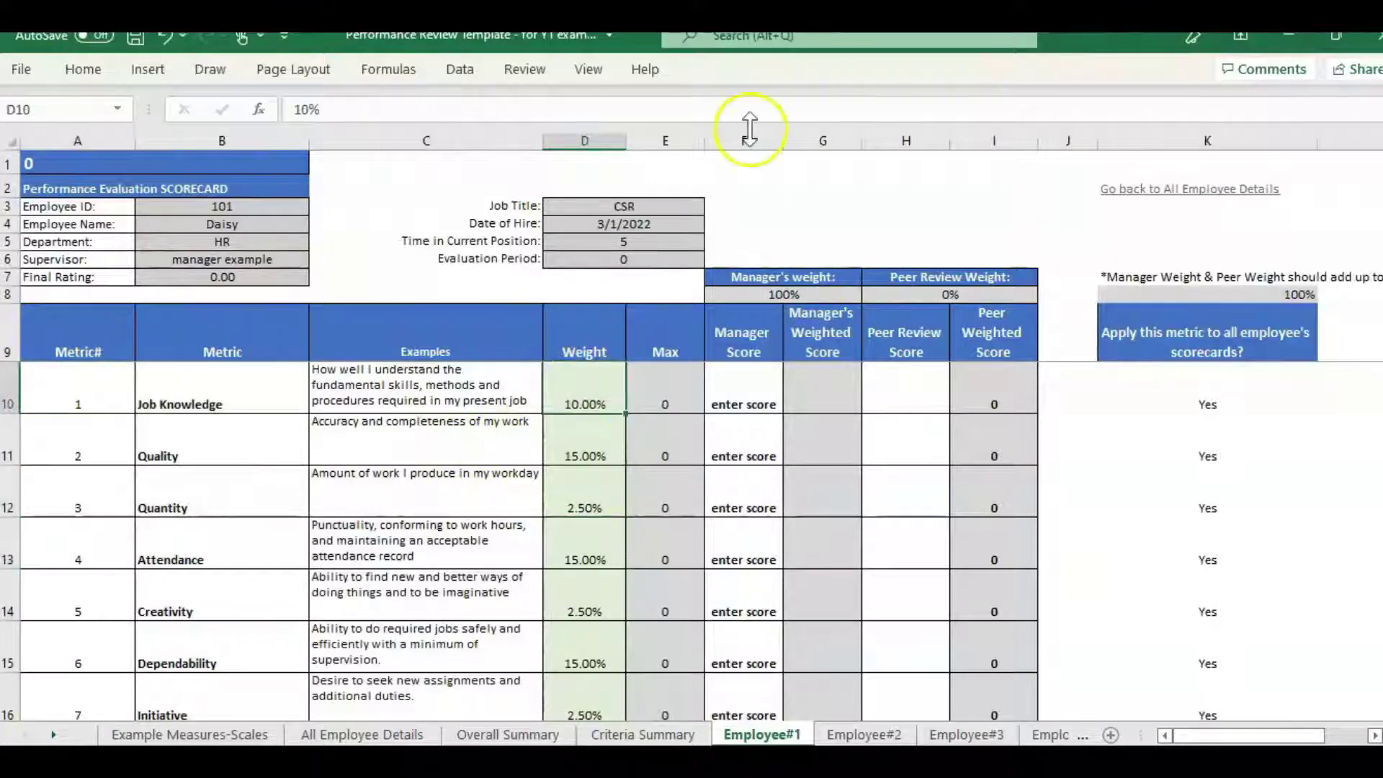
left_click_drag(750, 136, 791, 132)
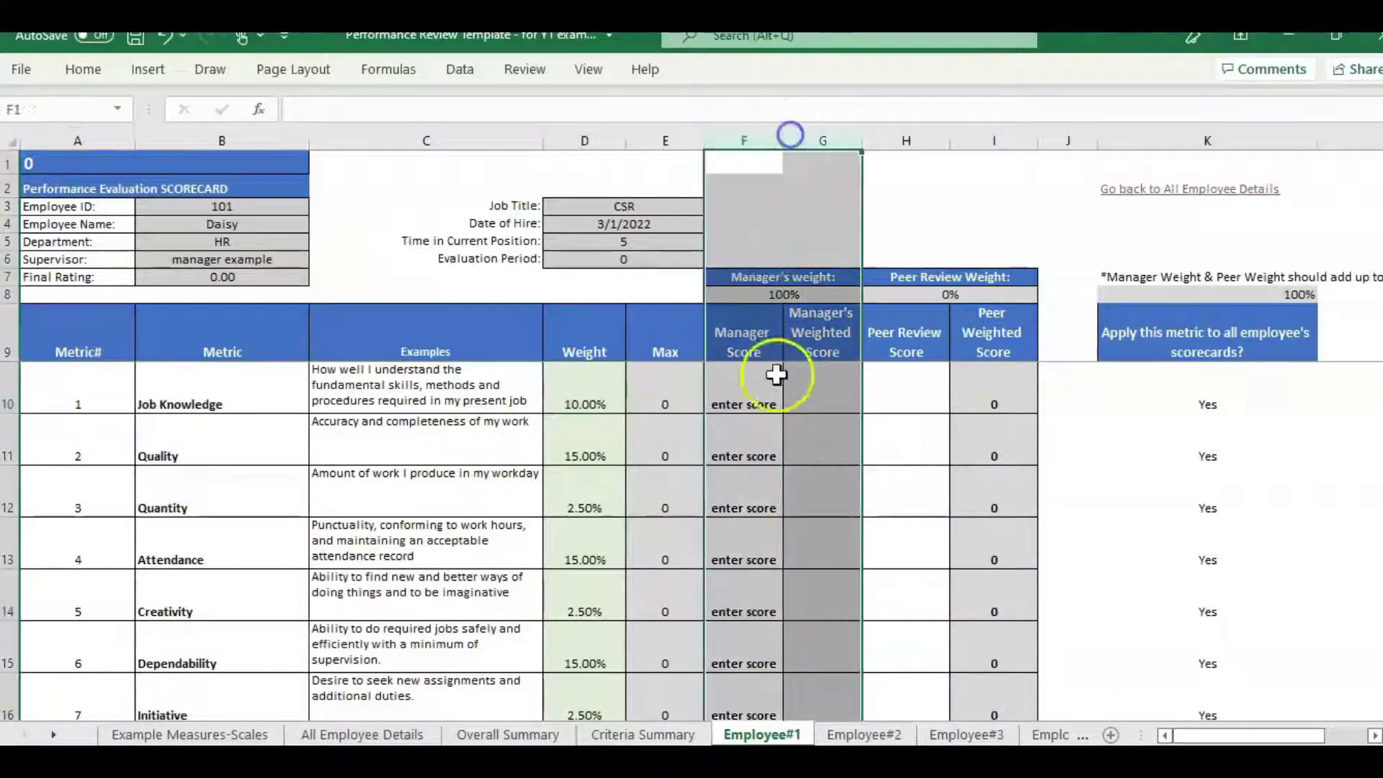
left_click_drag(764, 393, 760, 552)
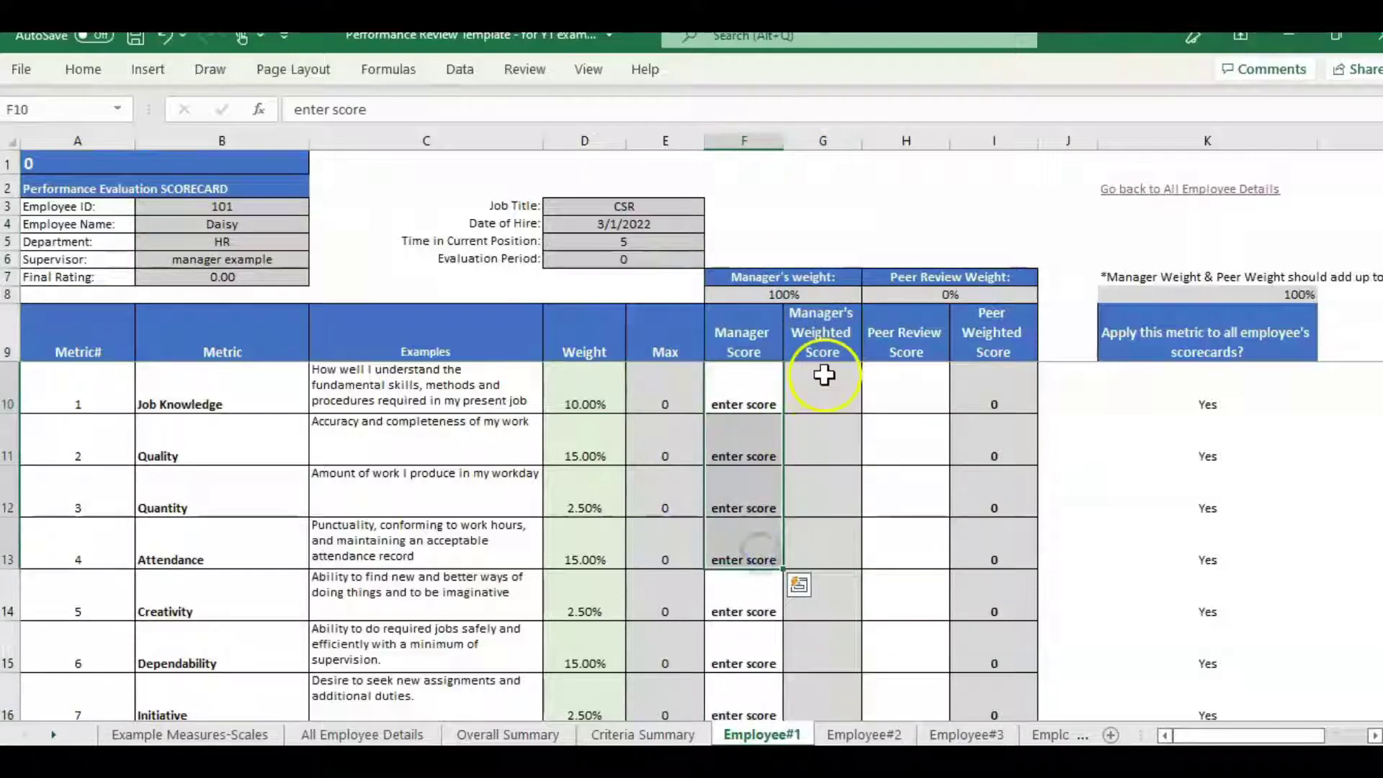
left_click(824, 374)
left_click(927, 386)
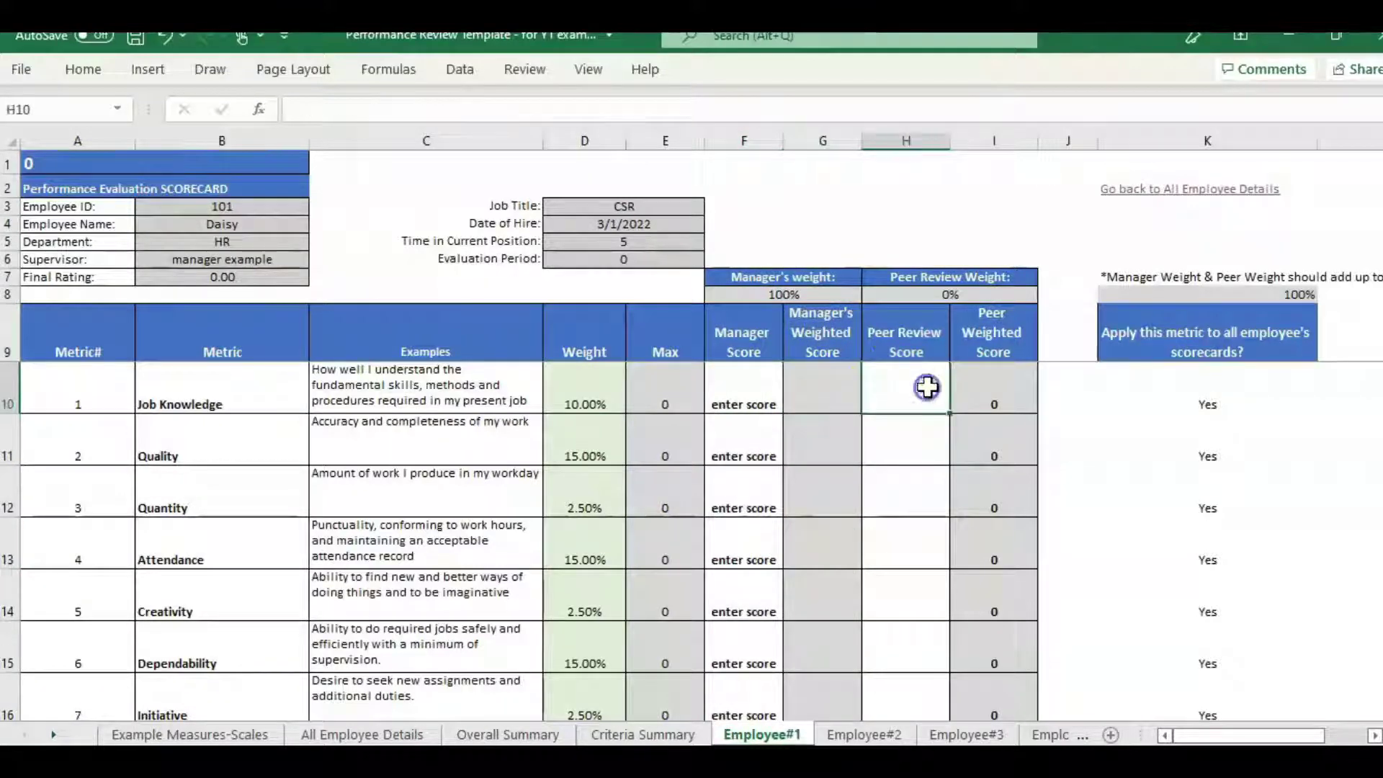
left_click_drag(920, 137, 987, 139)
left_click(911, 397)
left_click(921, 448)
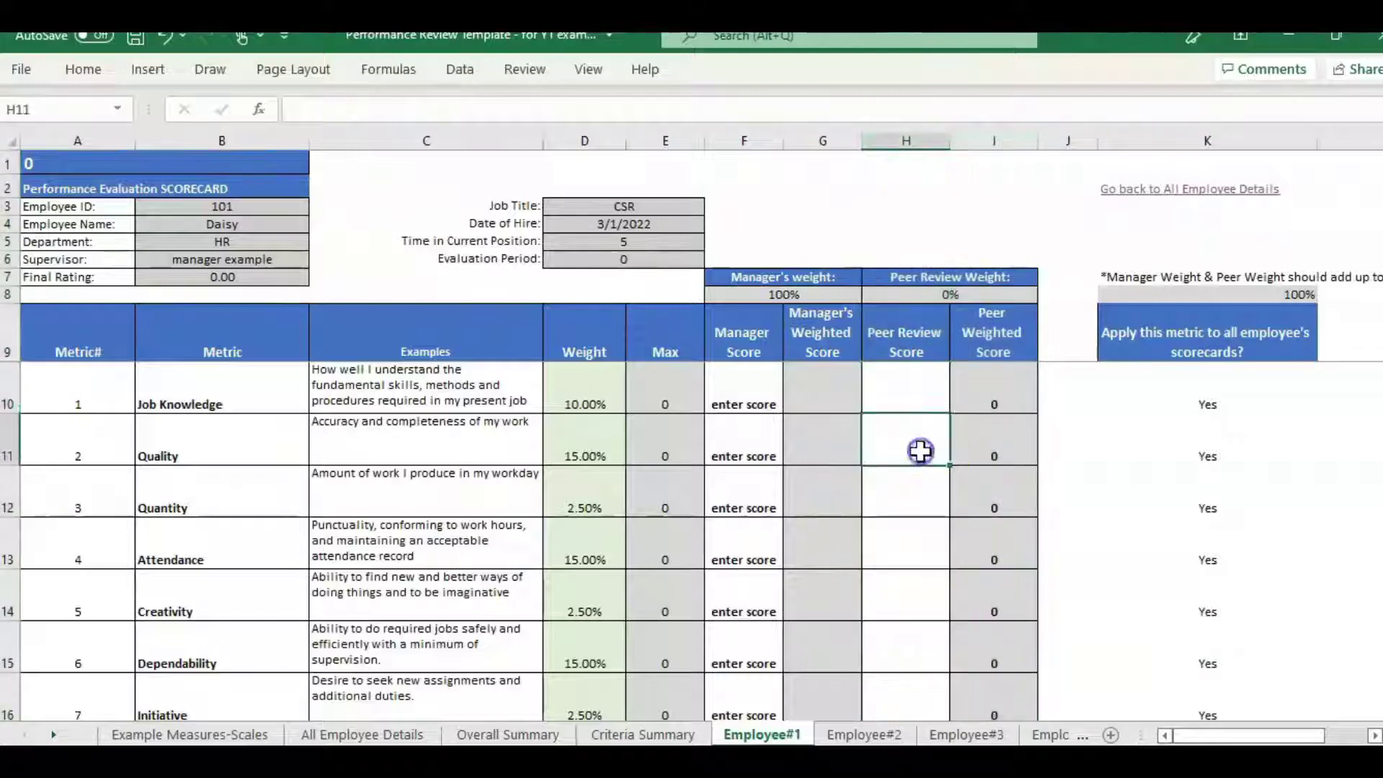
left_click(916, 389)
left_click(936, 398)
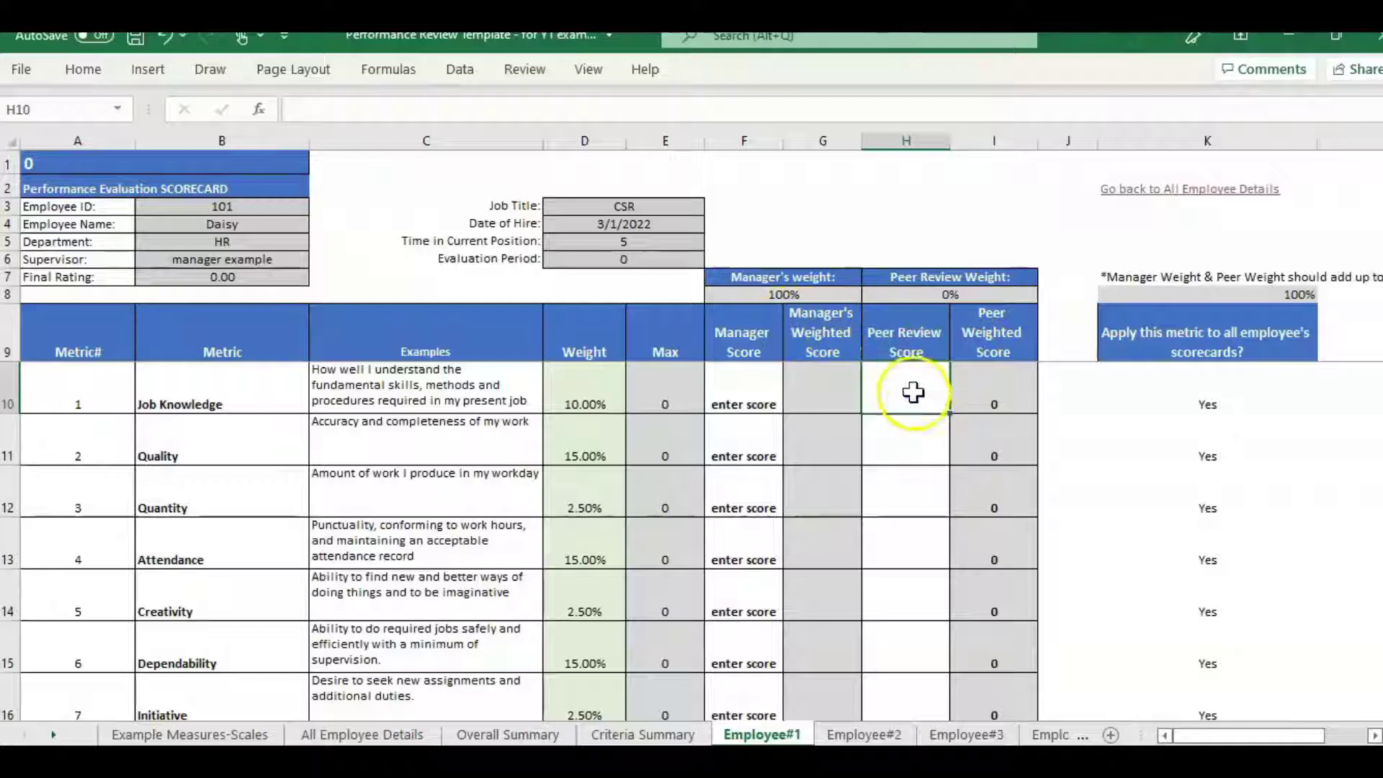
left_click(910, 455)
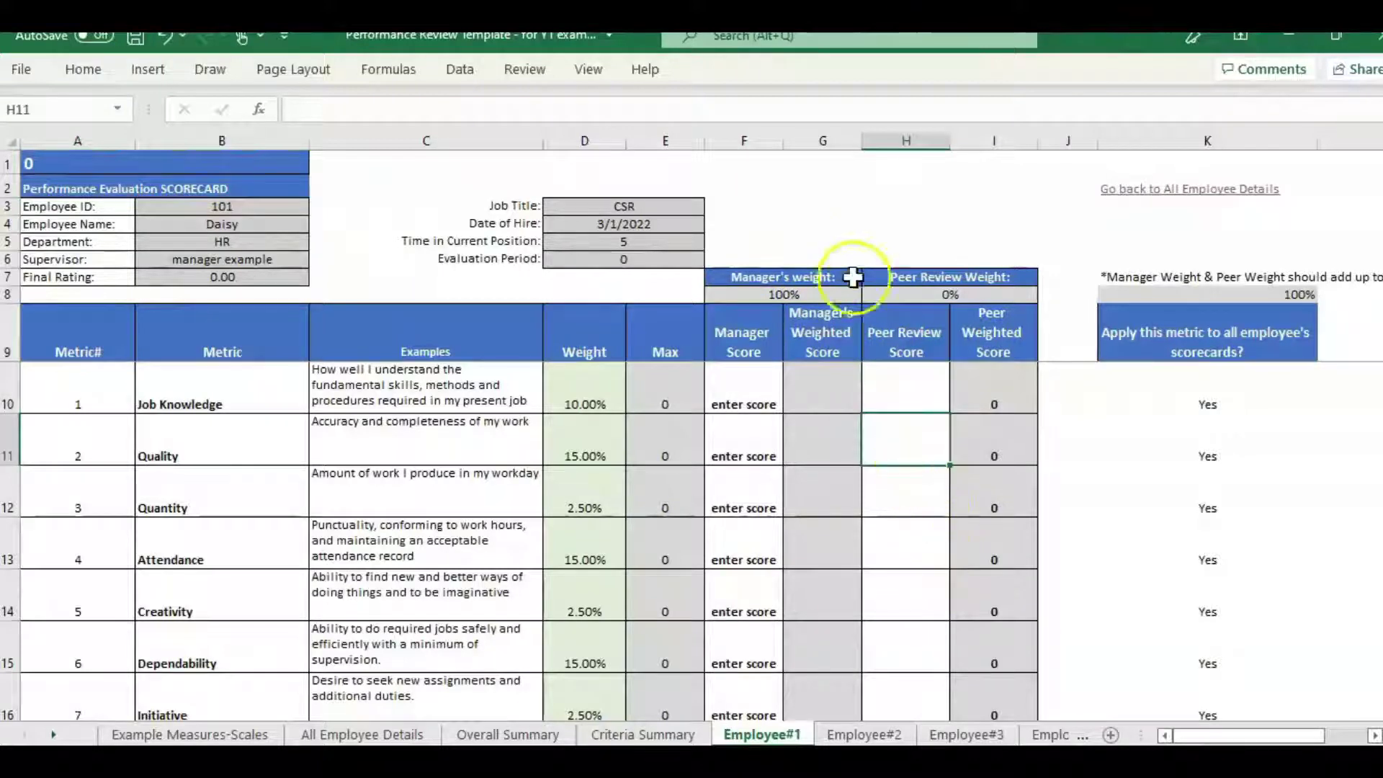
left_click(925, 356)
left_click(929, 392)
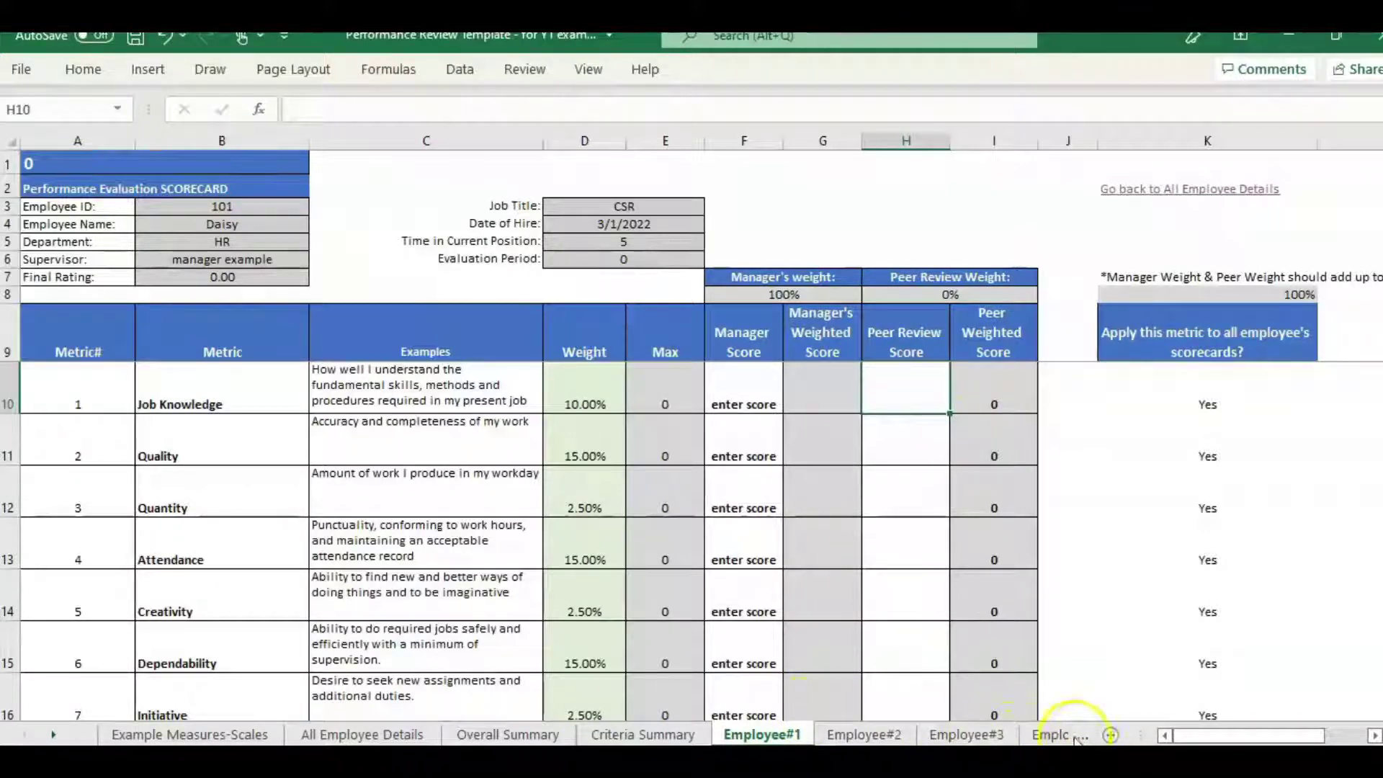
left_click(904, 346)
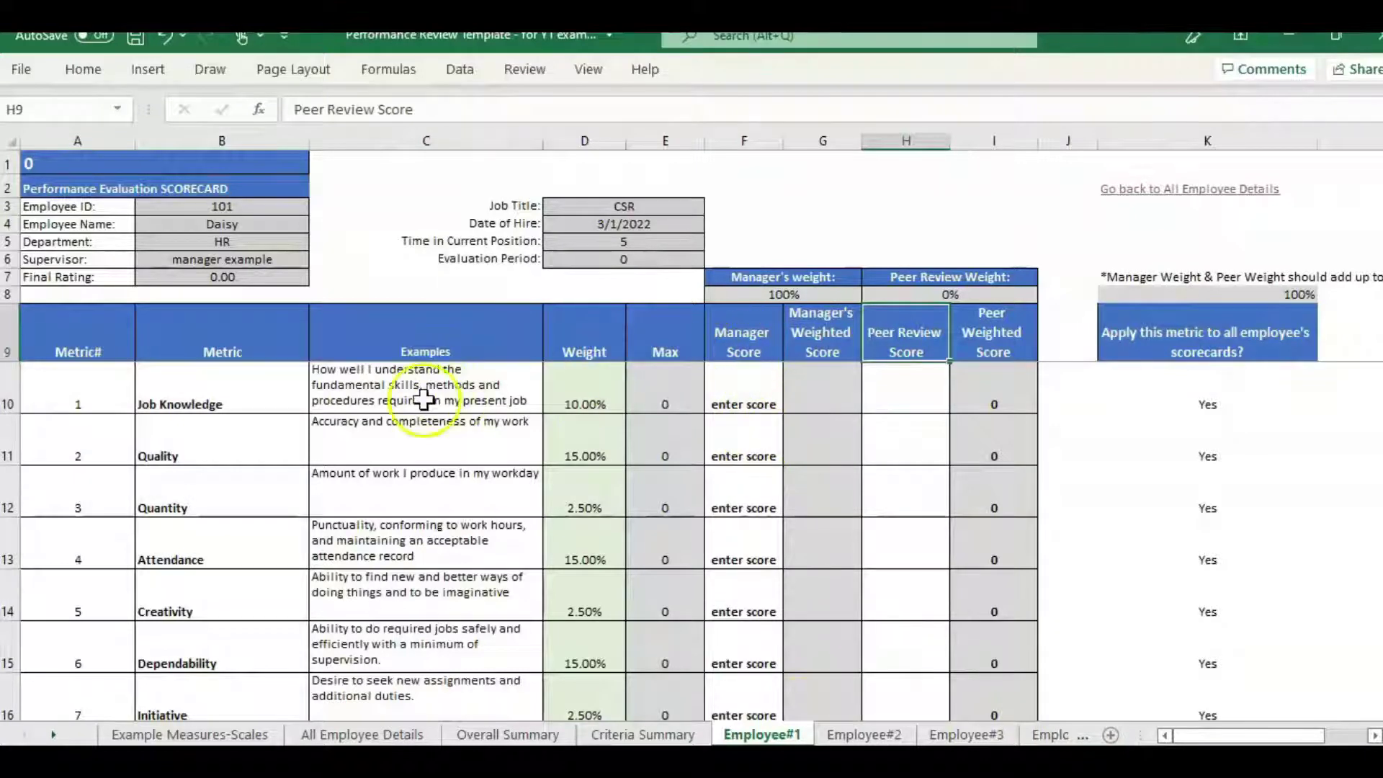
left_click(733, 335)
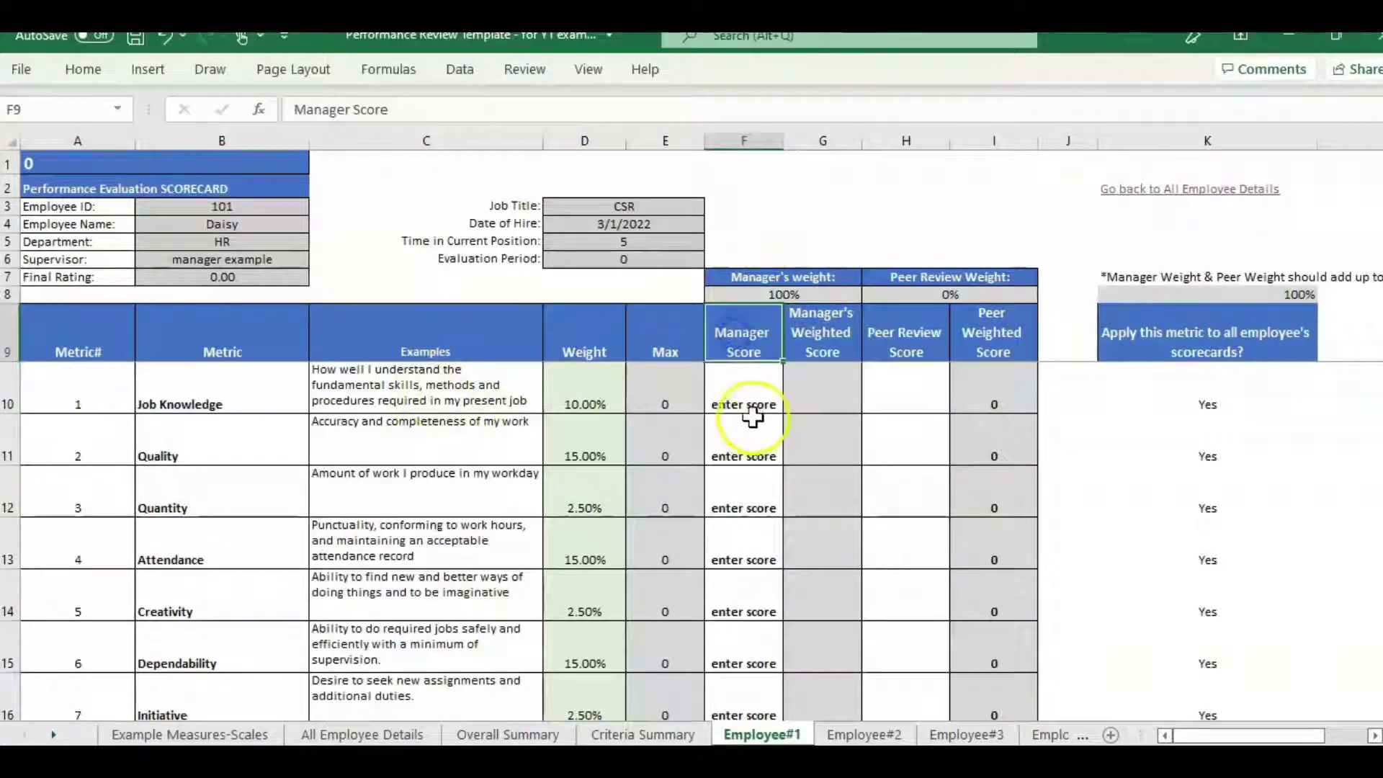
left_click(780, 392)
left_click(576, 400)
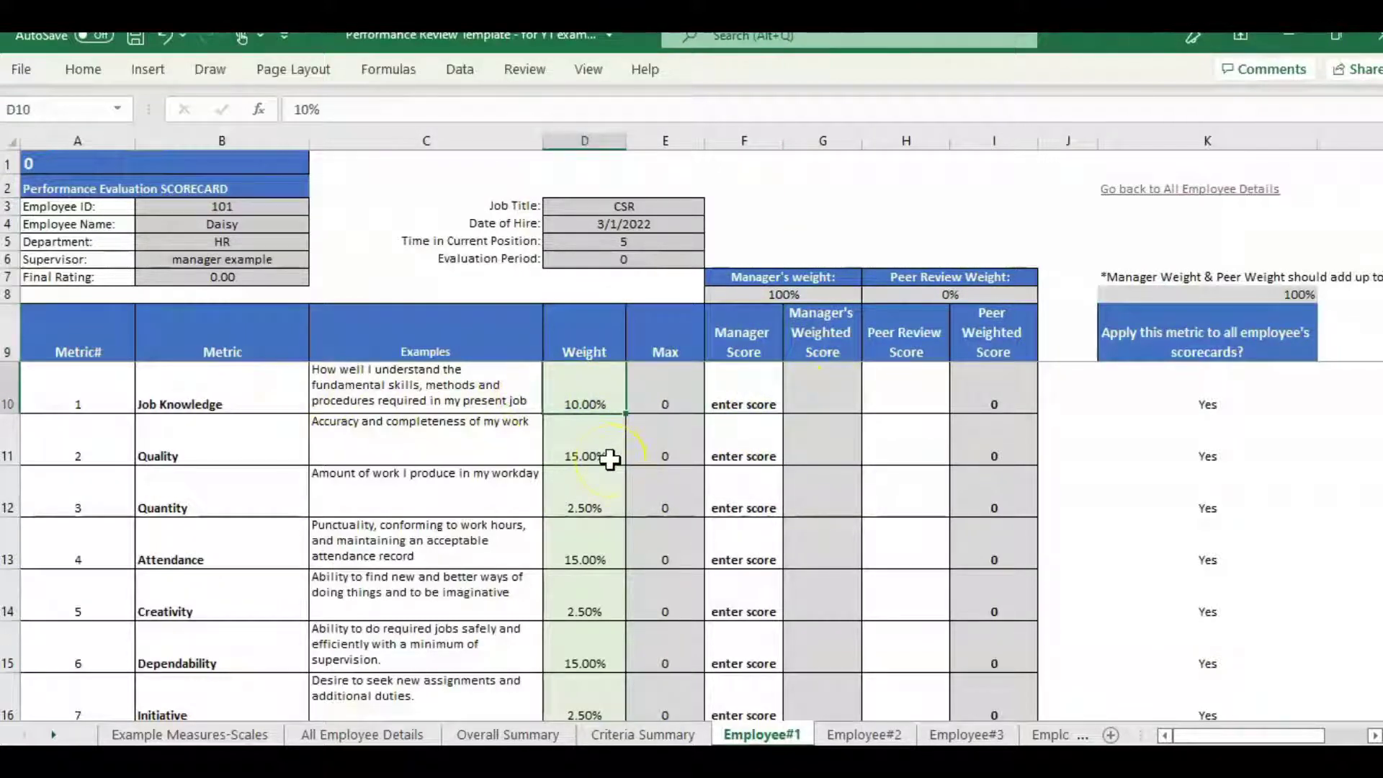
left_click(611, 459)
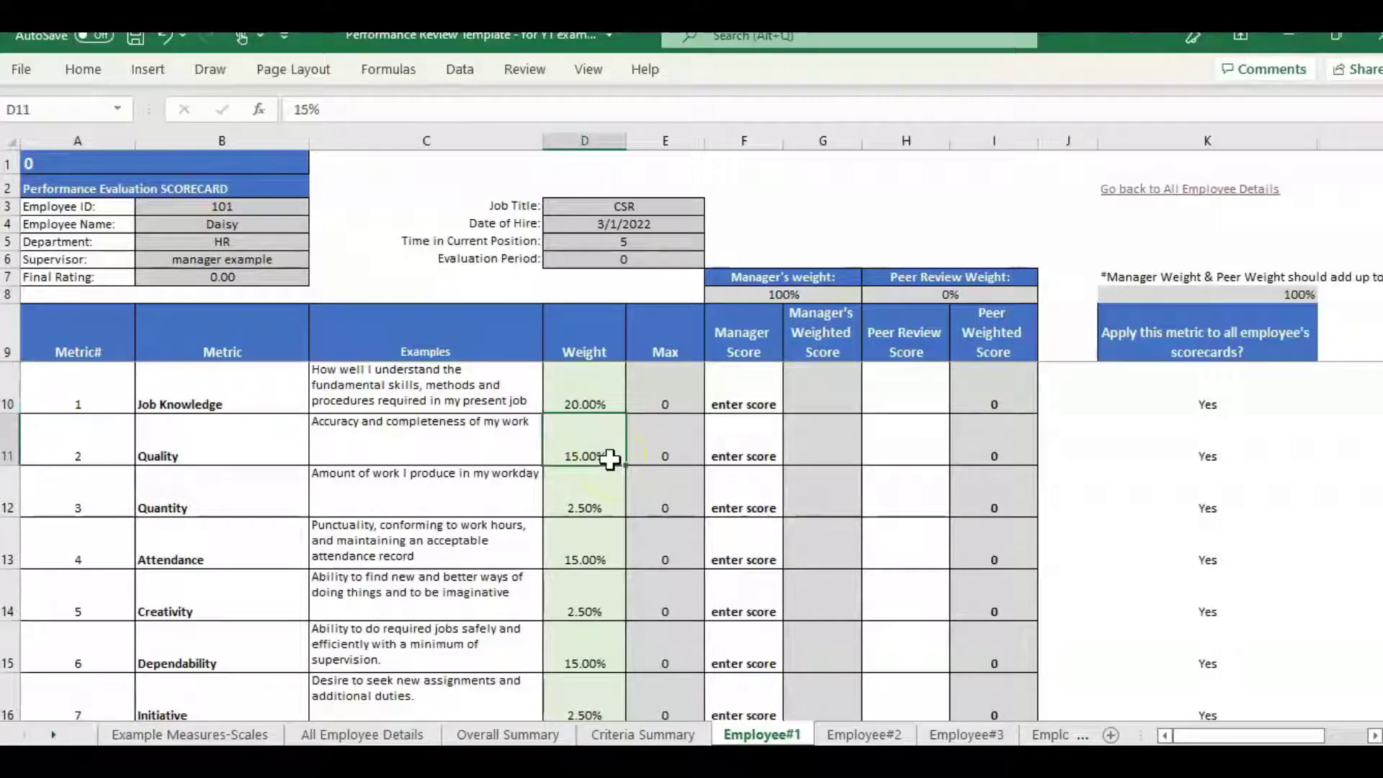
key("Return")
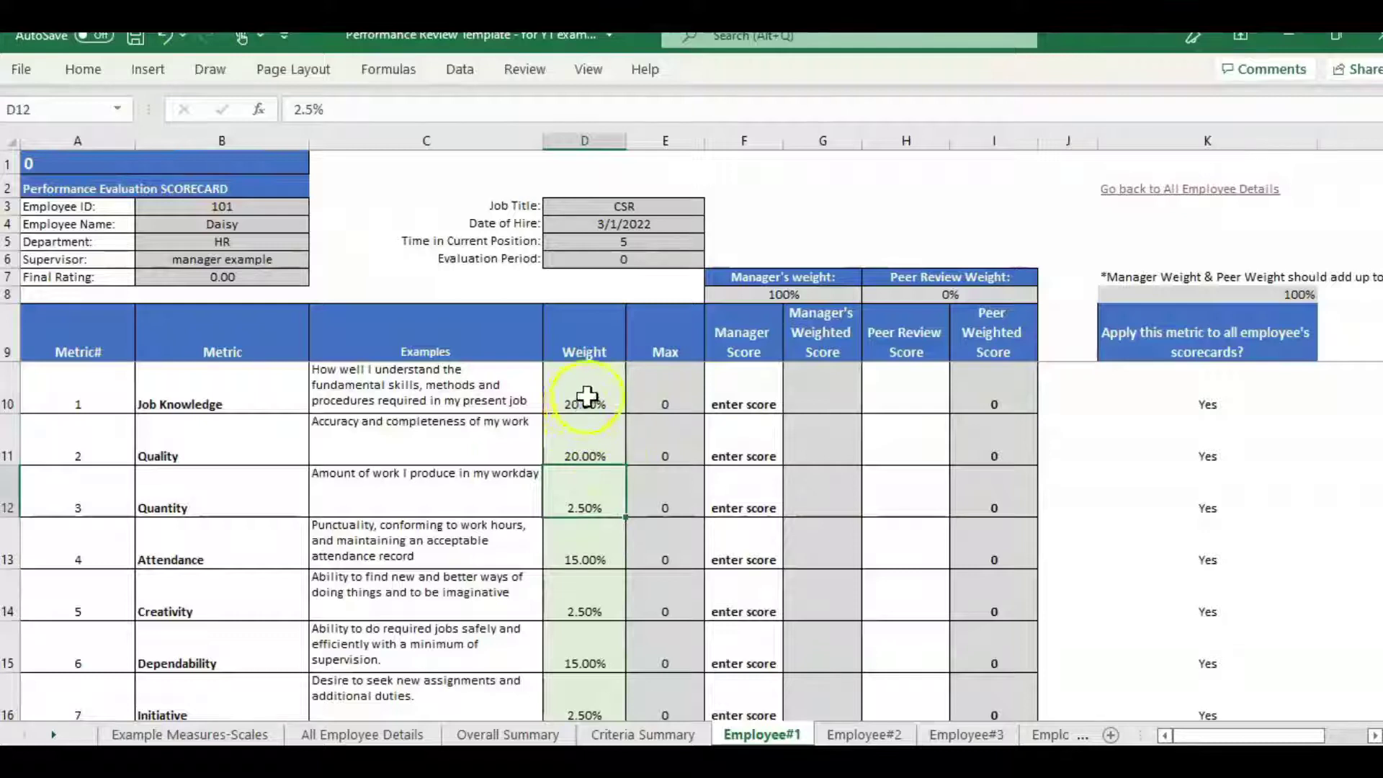
mouse_move(589, 396)
left_mouse_down()
mouse_move(618, 445)
mouse_move(618, 609)
mouse_move(592, 610)
mouse_move(585, 390)
left_mouse_up()
scroll(587, 385, "down", 1)
left_click_drag(592, 501, 585, 613)
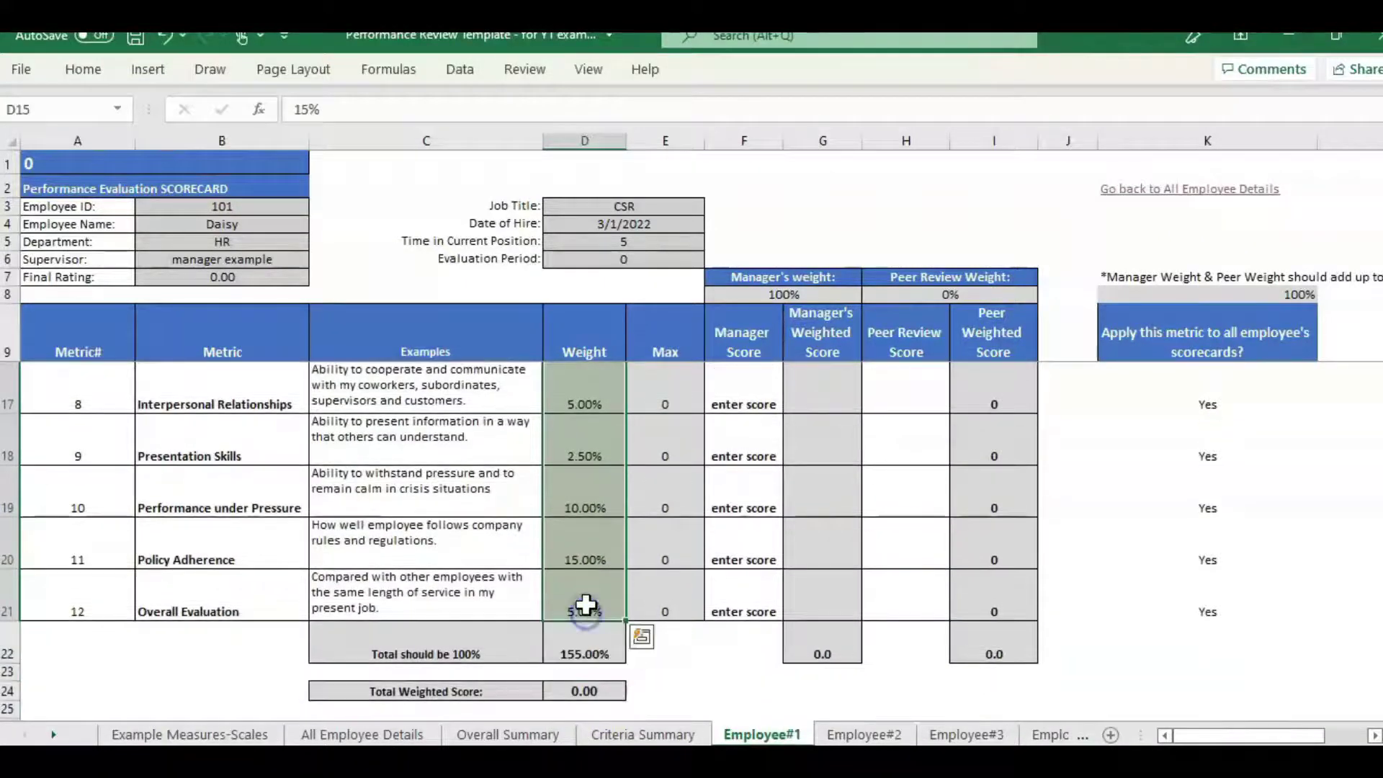
key("Delete")
scroll(598, 560, "up", 3)
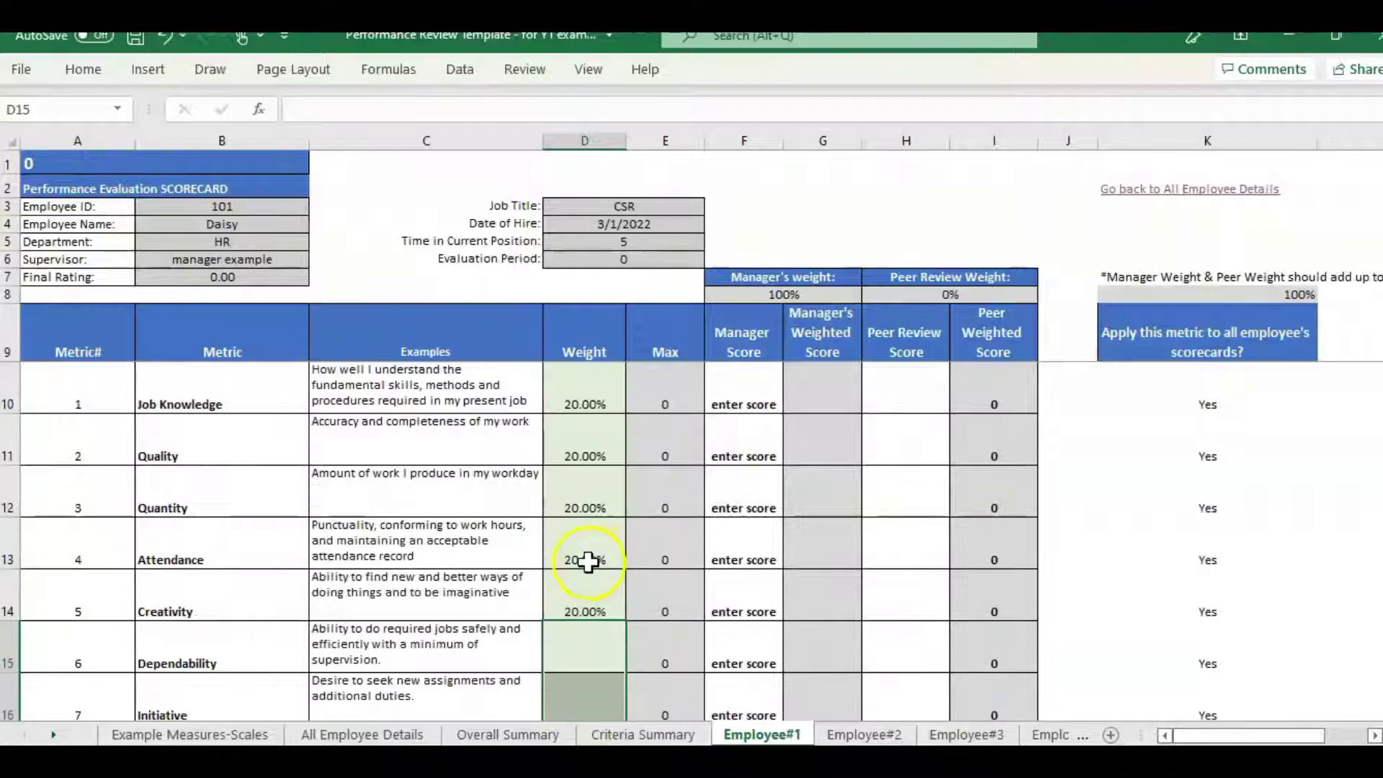
scroll(588, 562, "down", 3)
left_click(463, 546)
left_click(585, 503)
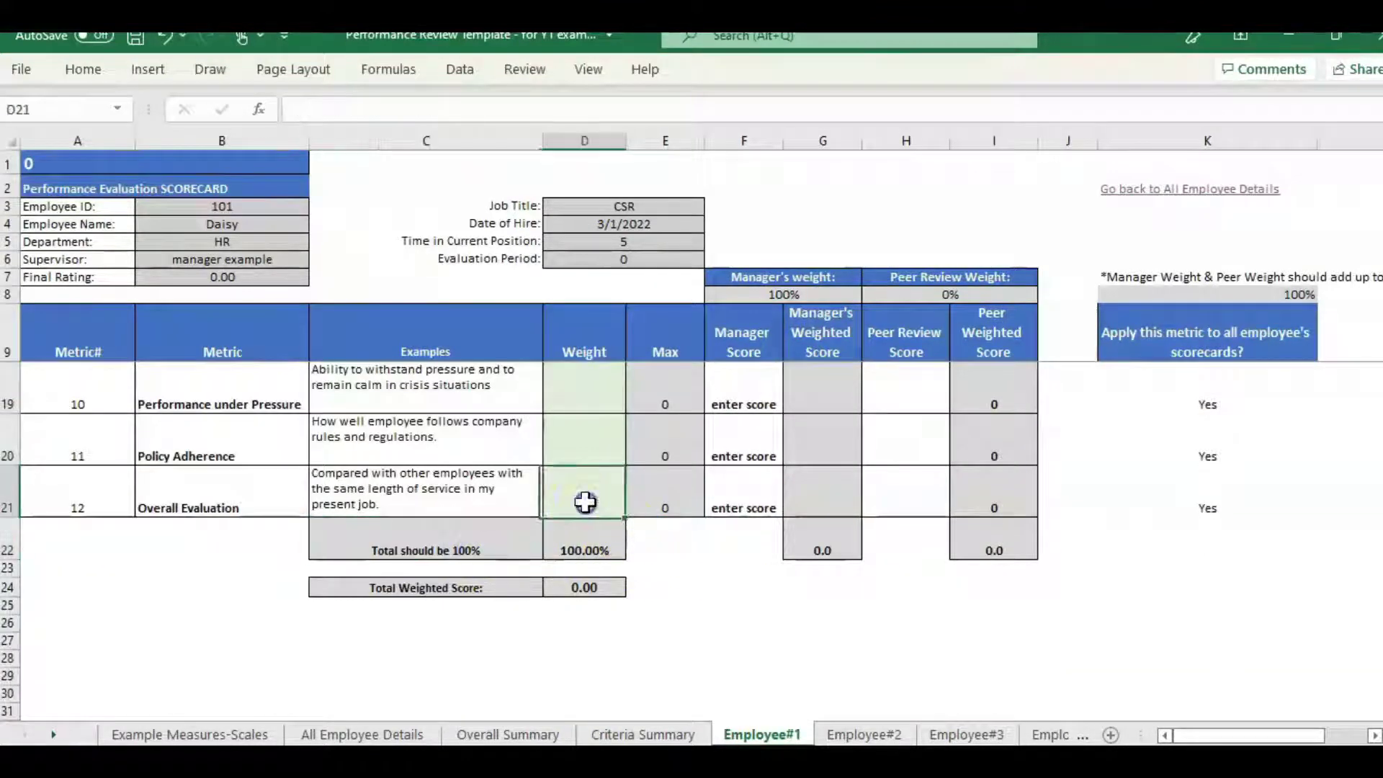
scroll(587, 497, "up", 3)
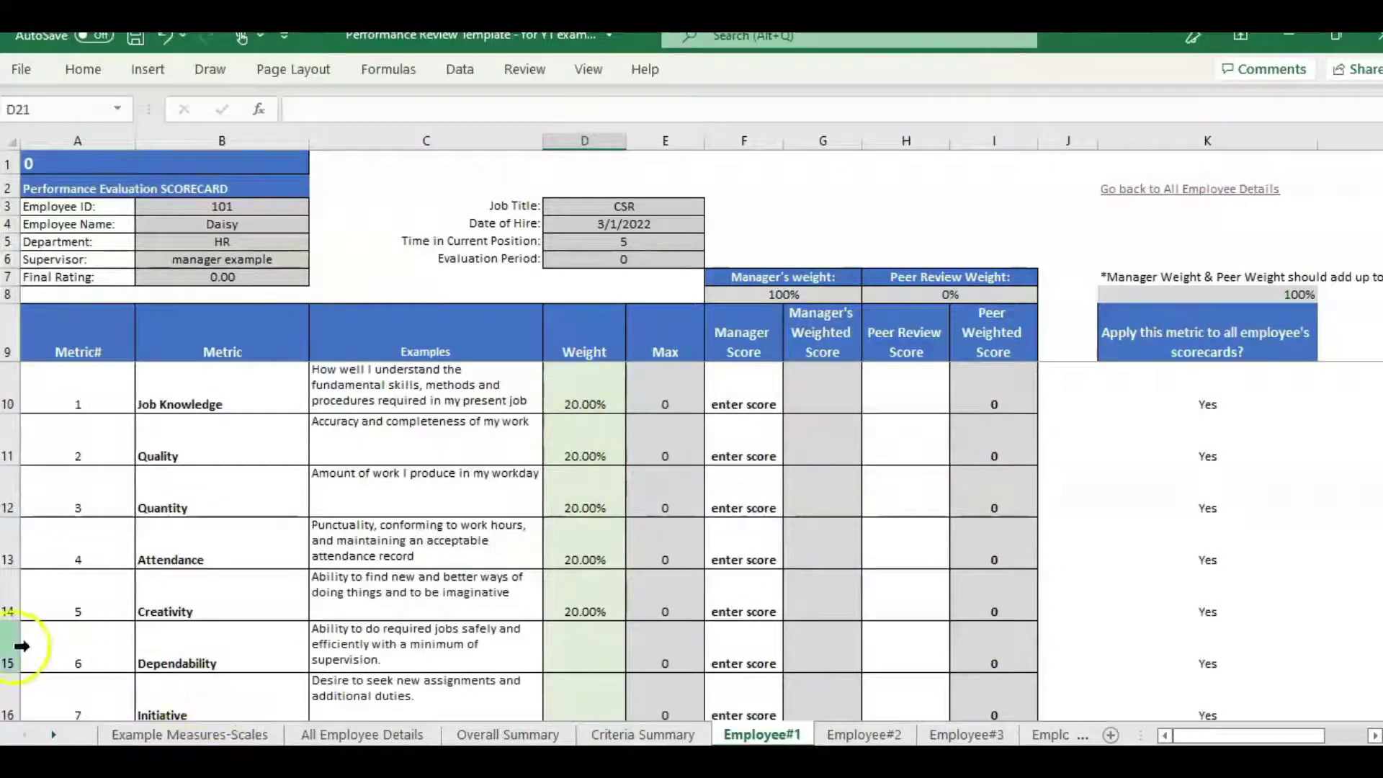
left_click_drag(13, 652, 16, 690)
right_click(16, 689)
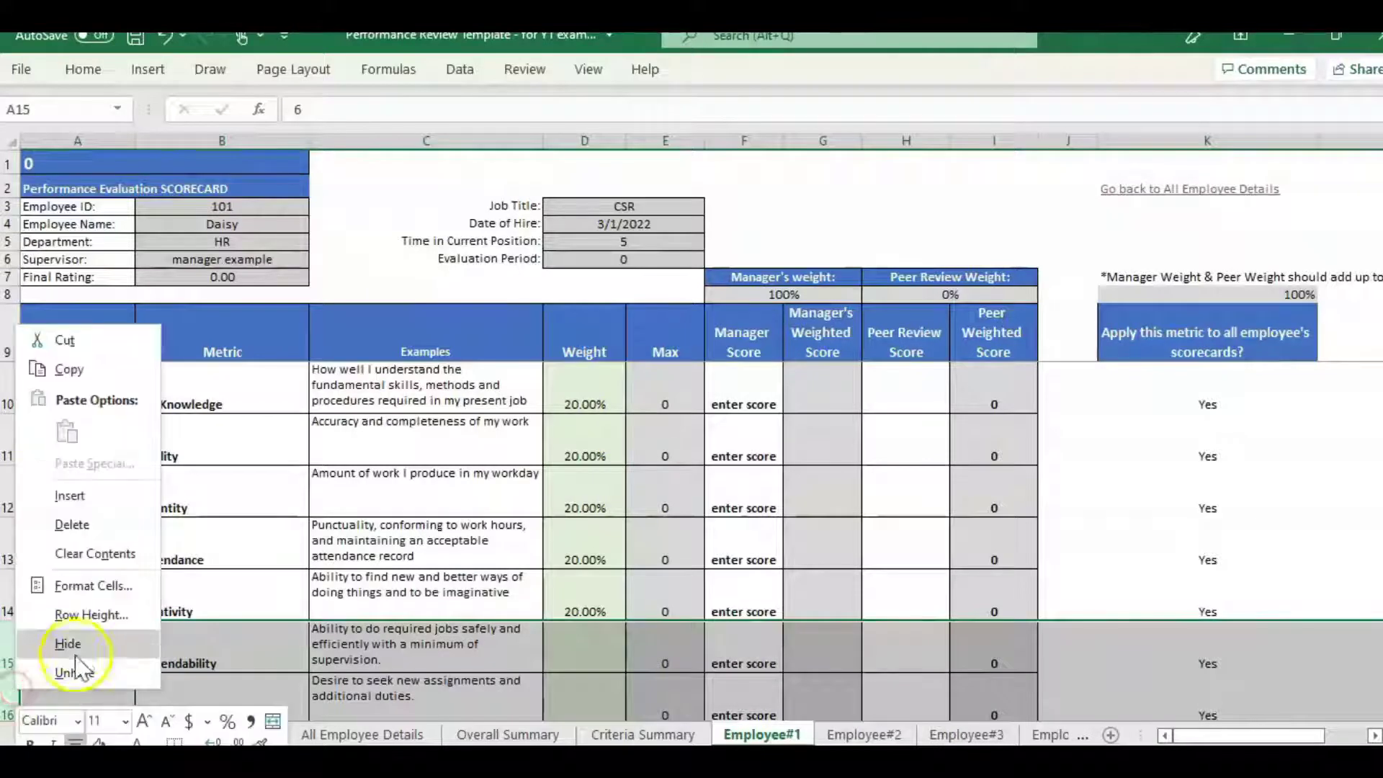
left_click(1222, 321)
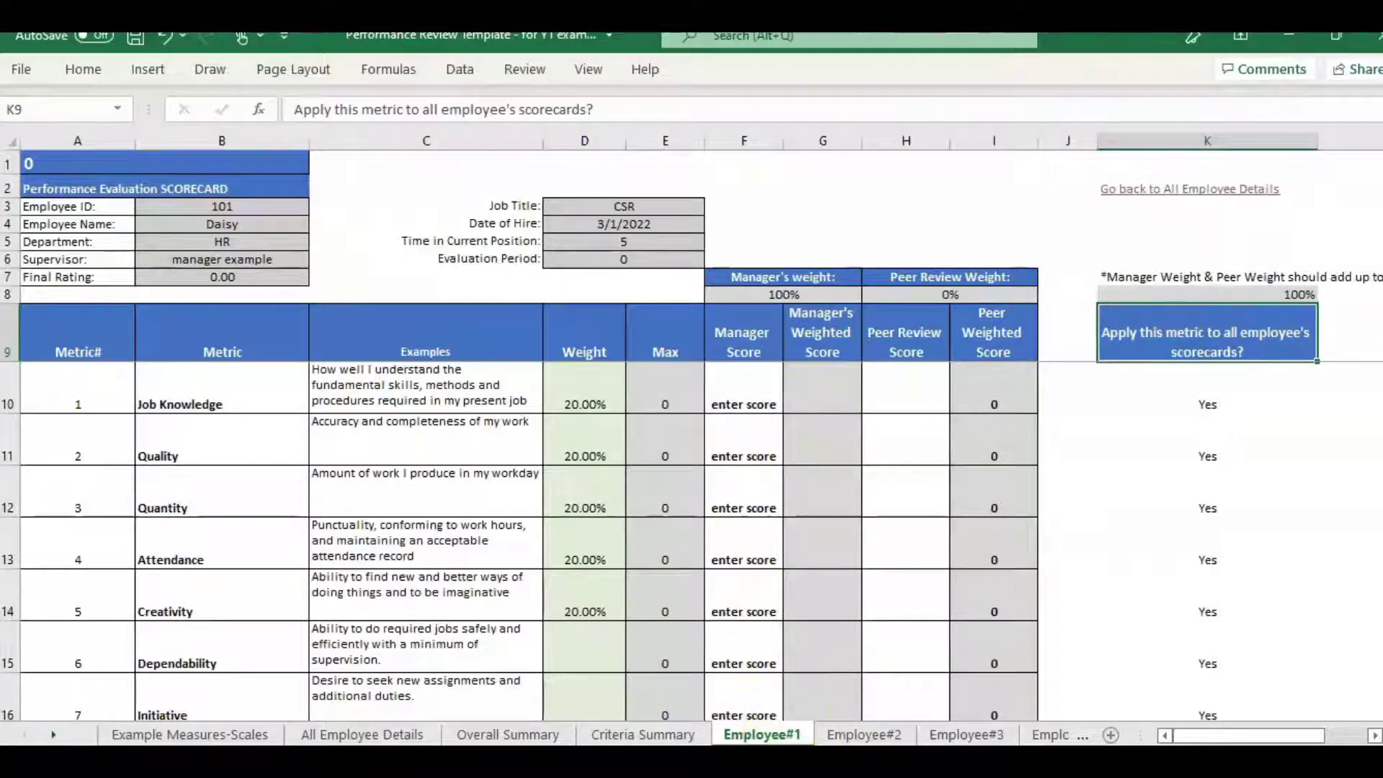
Step: Return to All Employee Details and follow the link to employee #1's review page
left_click(396, 735)
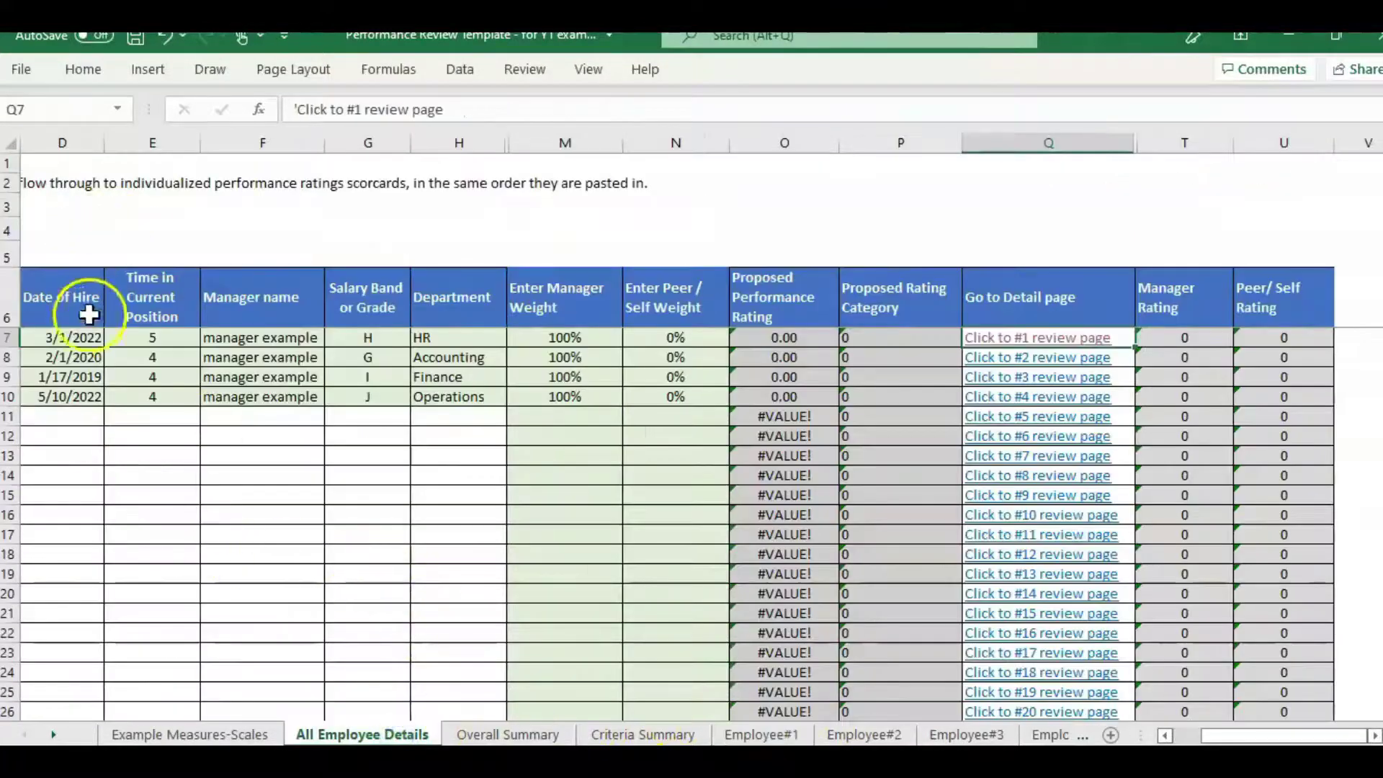
left_click(229, 338)
left_click(774, 368)
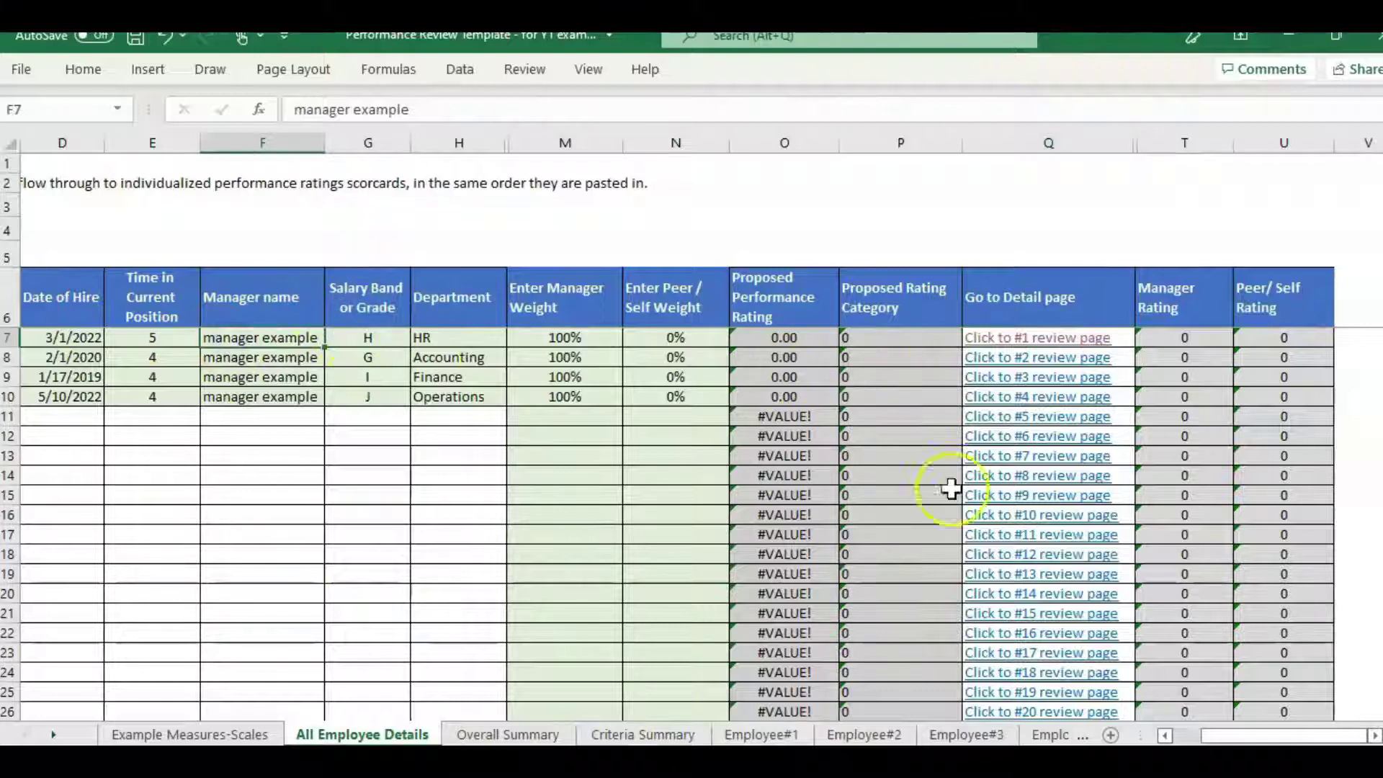
left_click(1095, 338)
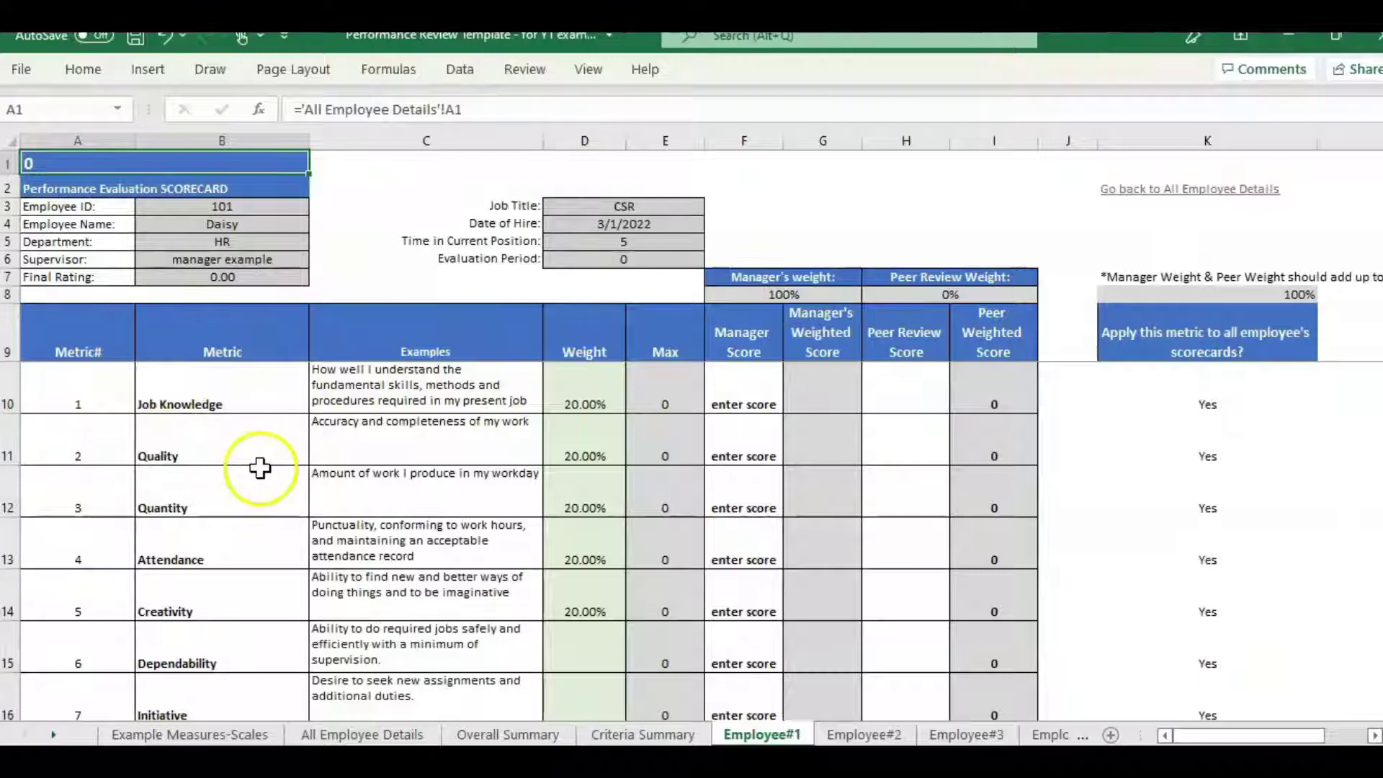
Step: Check Job Knowledge's apply-to-all dropdown, leaving it set to Yes
left_click(206, 387)
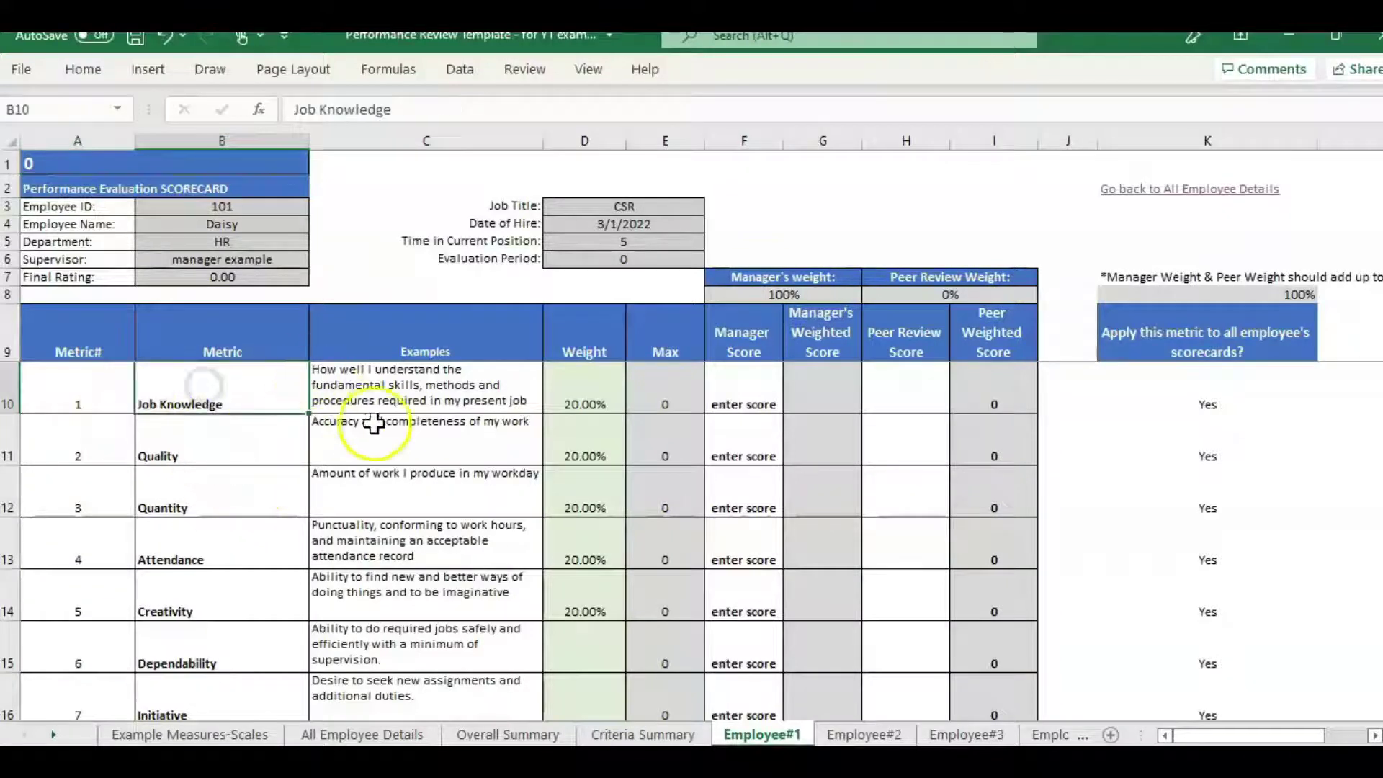
left_click(1176, 402)
left_click(1181, 332)
left_click(1266, 401)
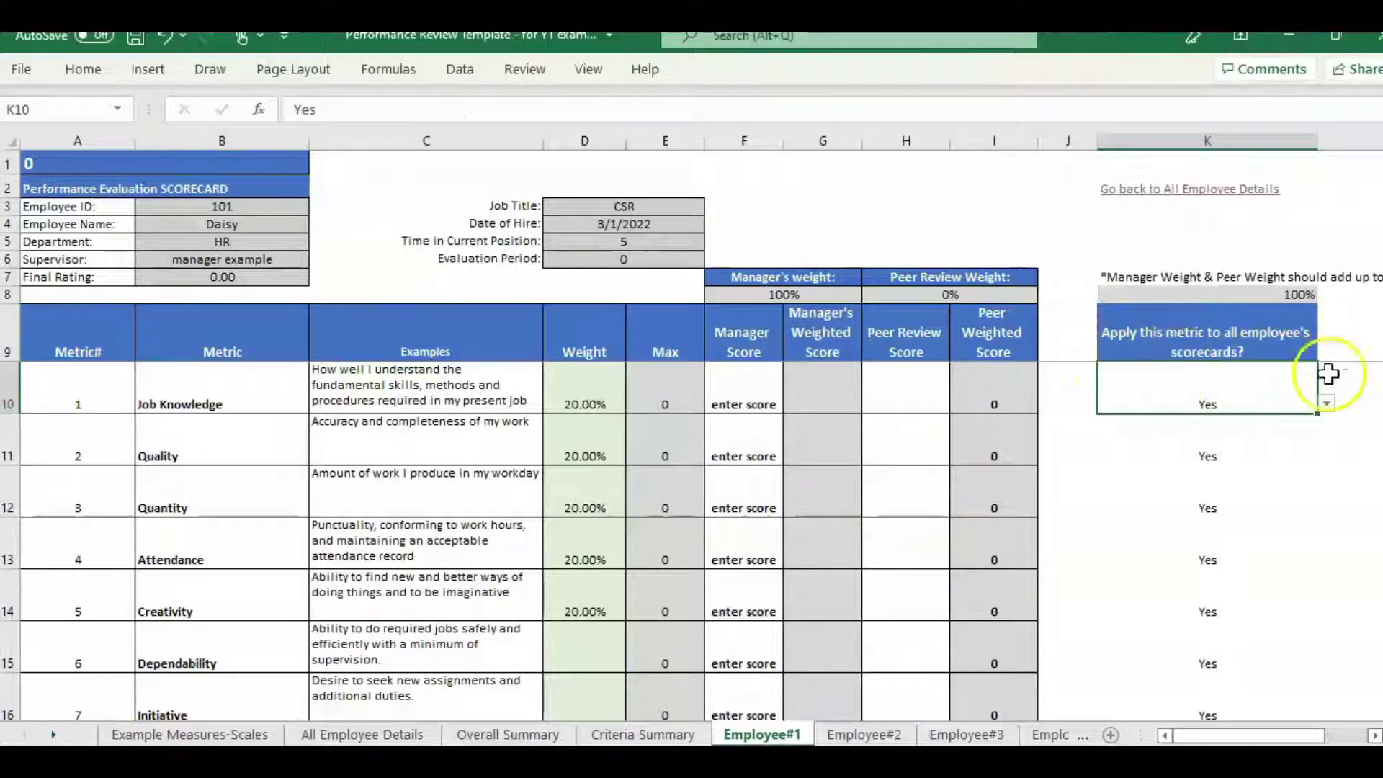
left_click(1326, 403)
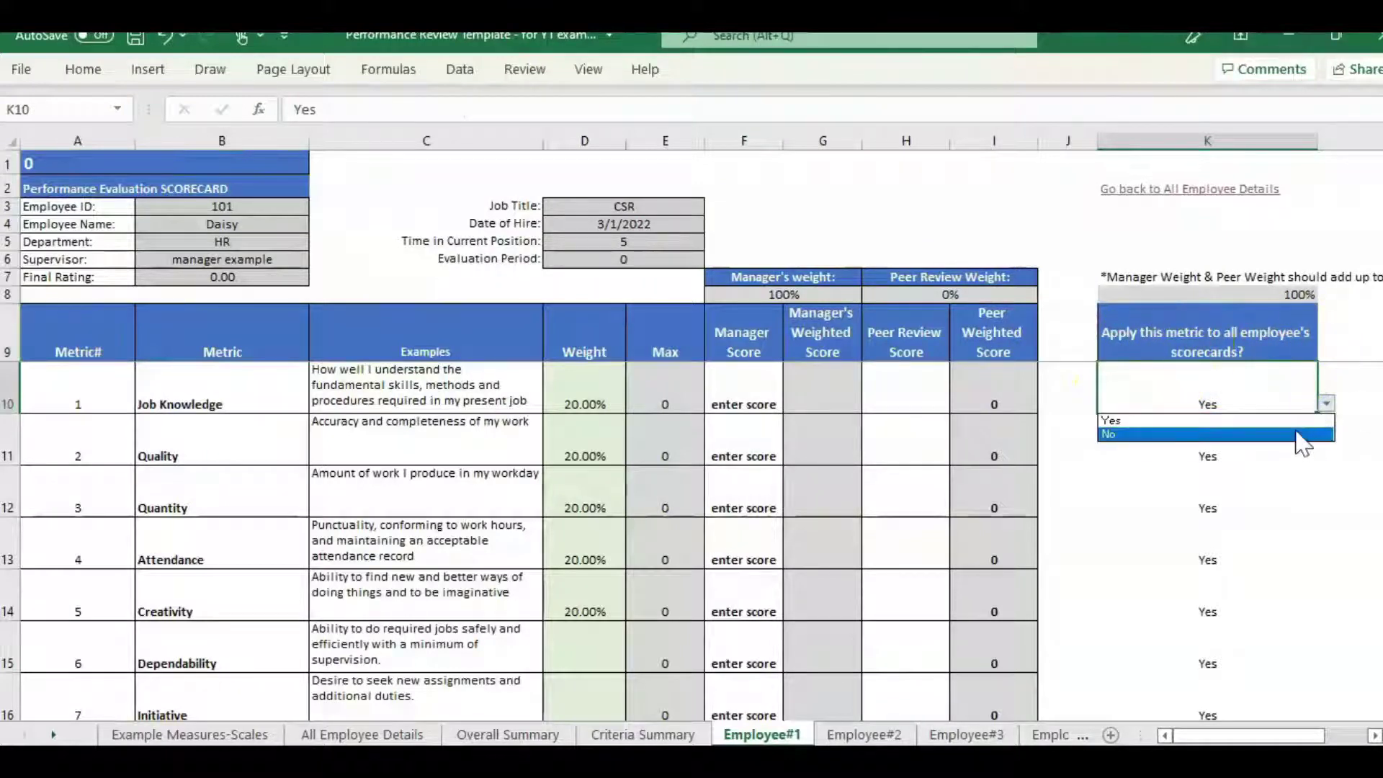
left_click(1278, 374)
left_click(1210, 444)
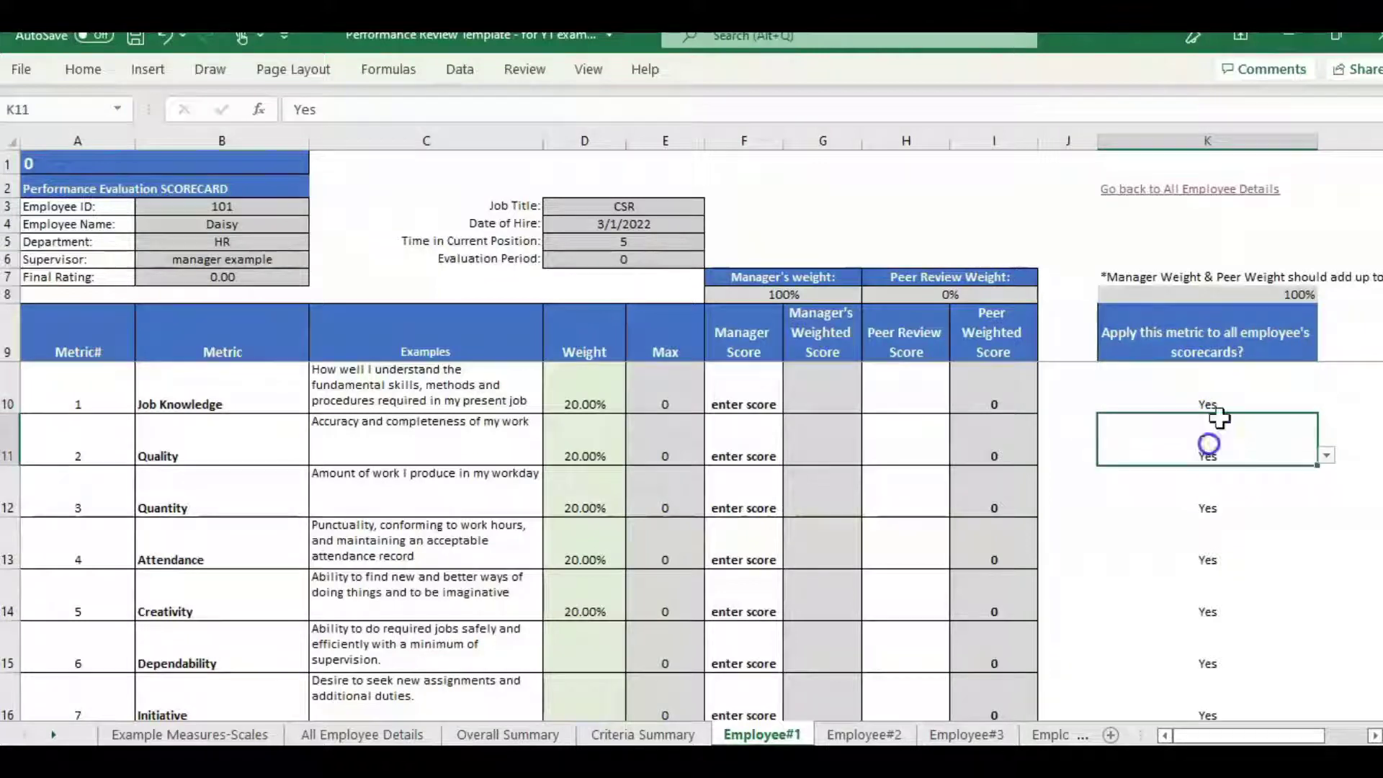
Step: On Employee#2, inspect the formulas behind the Job Knowledge metric and its examples text
left_click(904, 734)
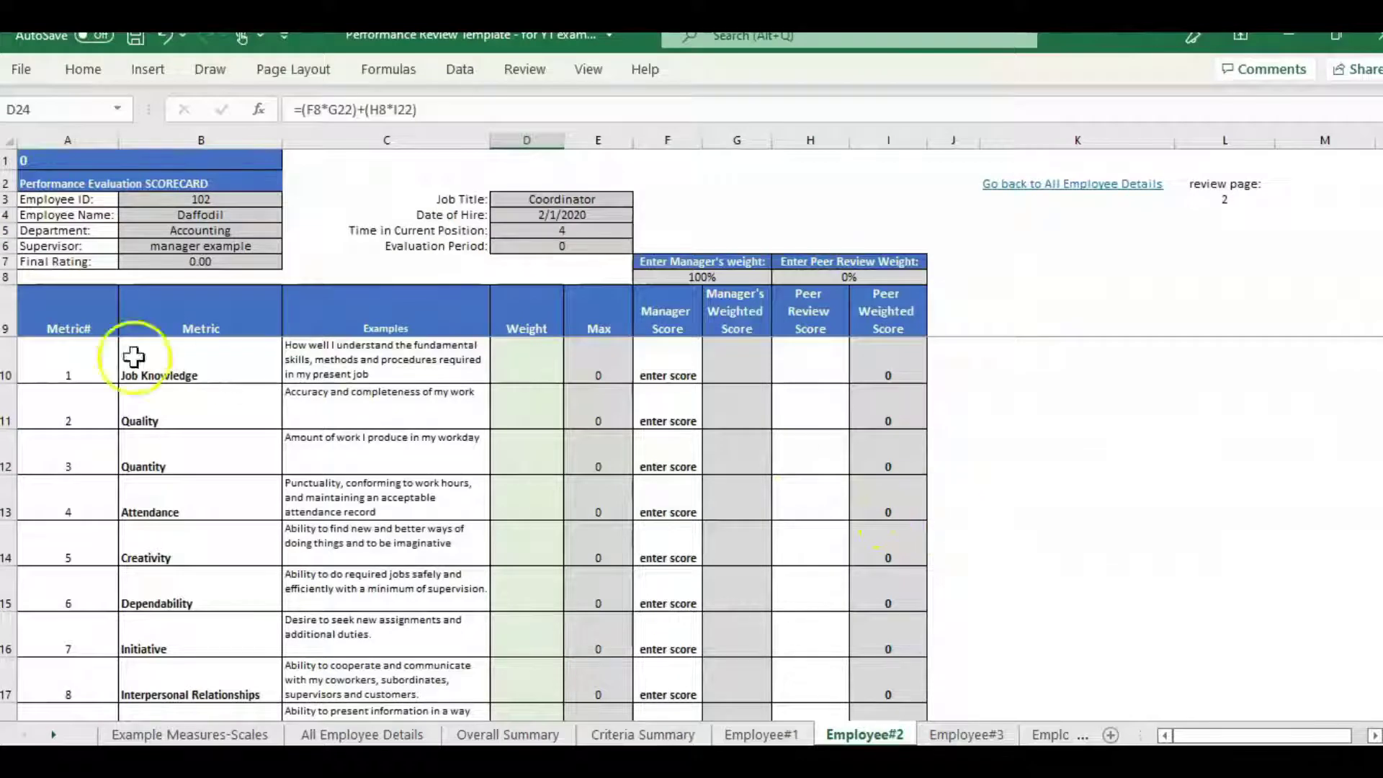
left_click(223, 364)
left_click(478, 364)
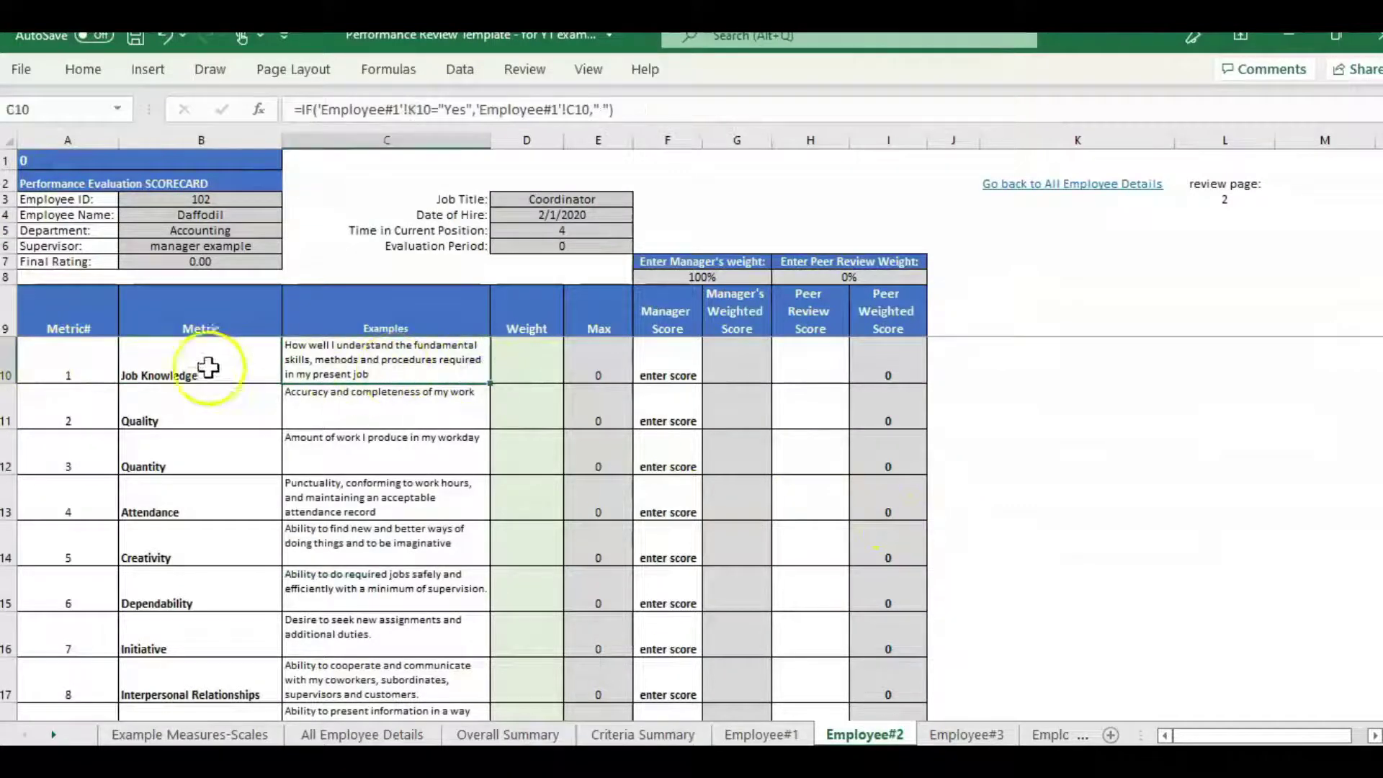
left_click(157, 366)
left_click_drag(57, 352, 68, 479)
Step: Select lower metric rows on Employee#1, then compare the Employee#2 and Employee#3 metric rows
left_click(765, 735)
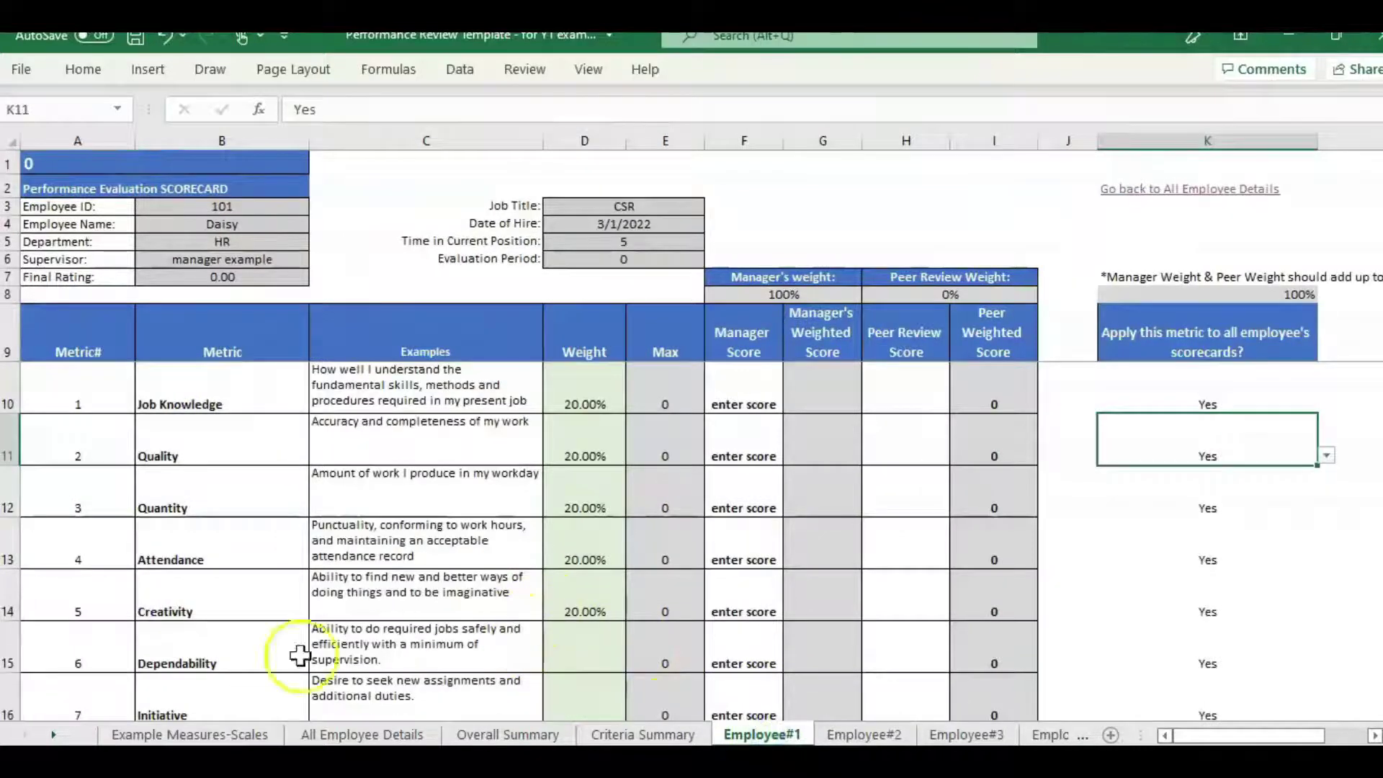
left_click_drag(72, 661, 430, 654)
key("ctrl+Page_Down")
left_click_drag(54, 548, 59, 357)
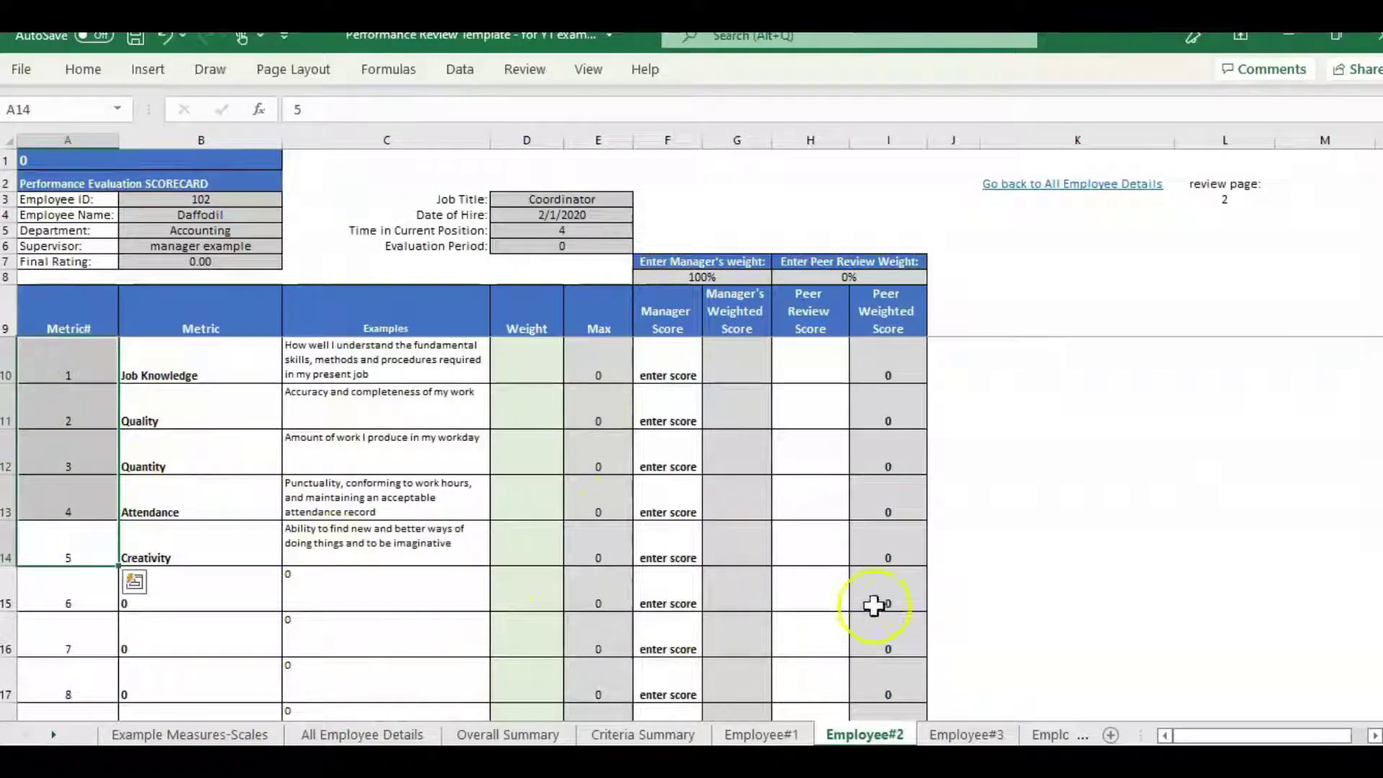
left_click(969, 734)
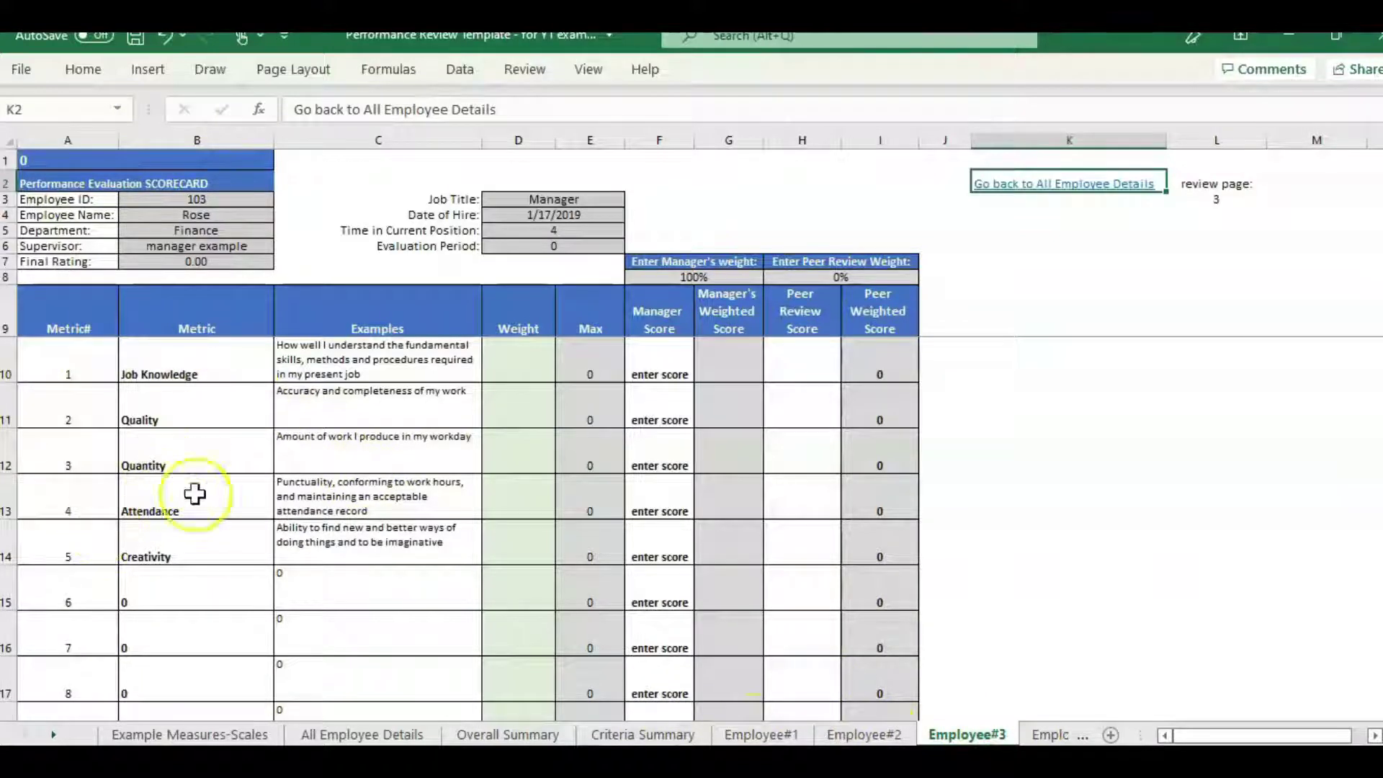
left_click(395, 393)
left_click(193, 348)
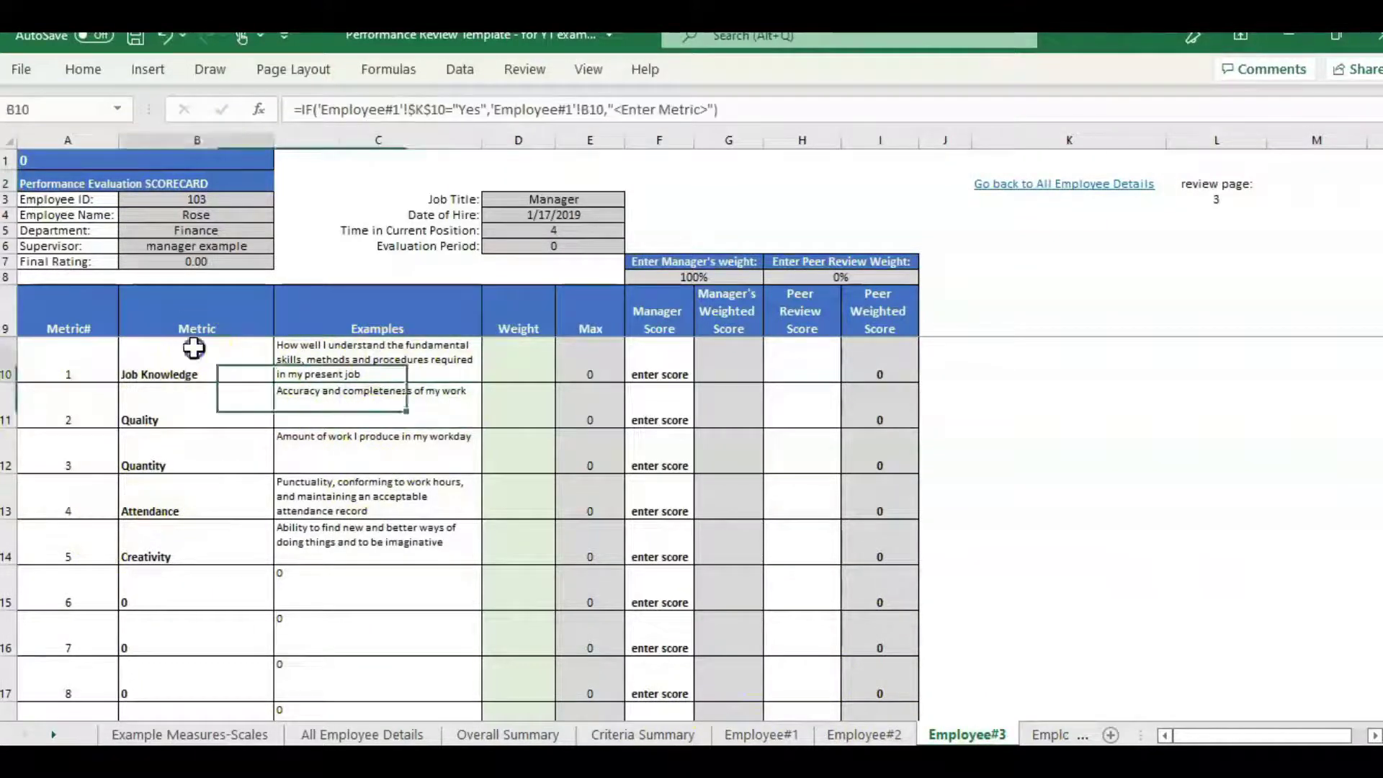
Step: Set metrics 1–5 on Employee#1 to No, confirming Employee#2 shows <Enter Metric> placeholders
left_click(798, 732)
left_click(1326, 404)
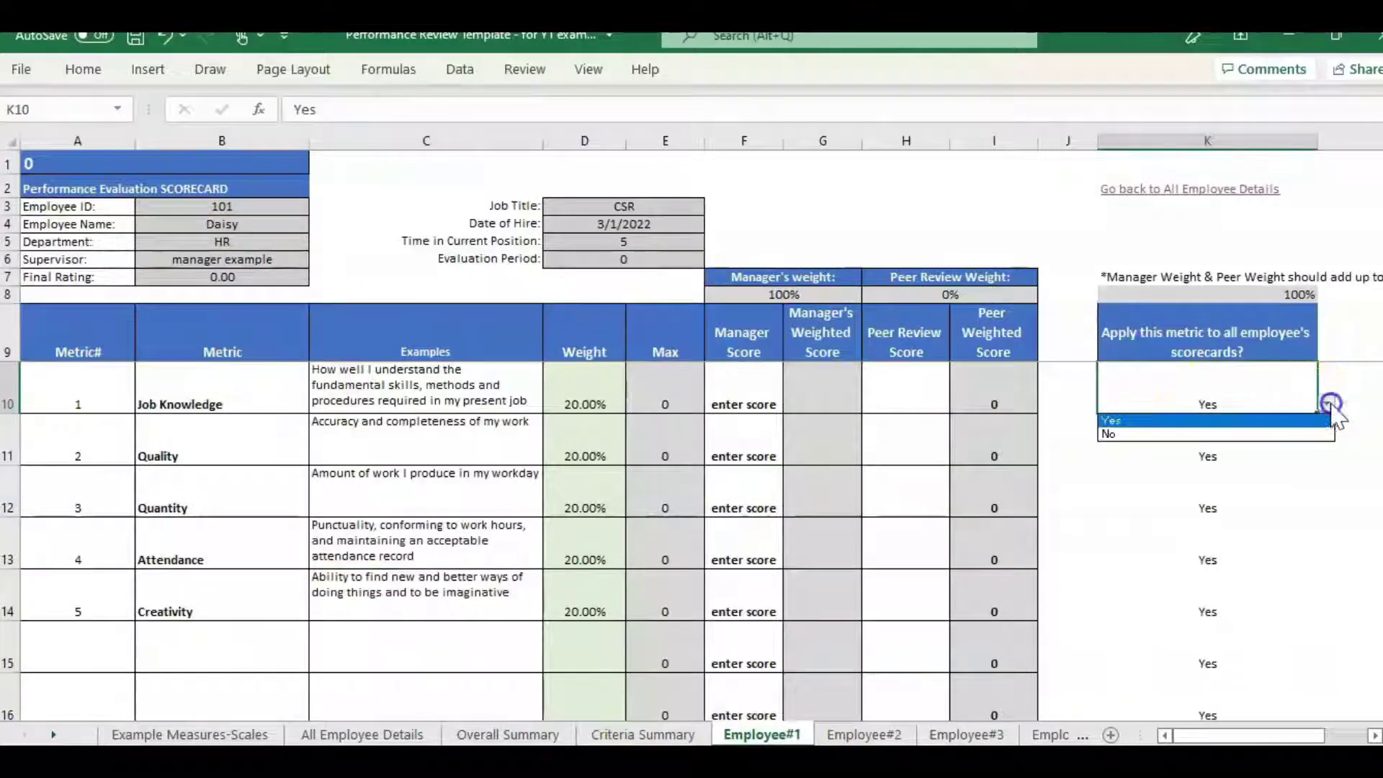
left_click(1301, 434)
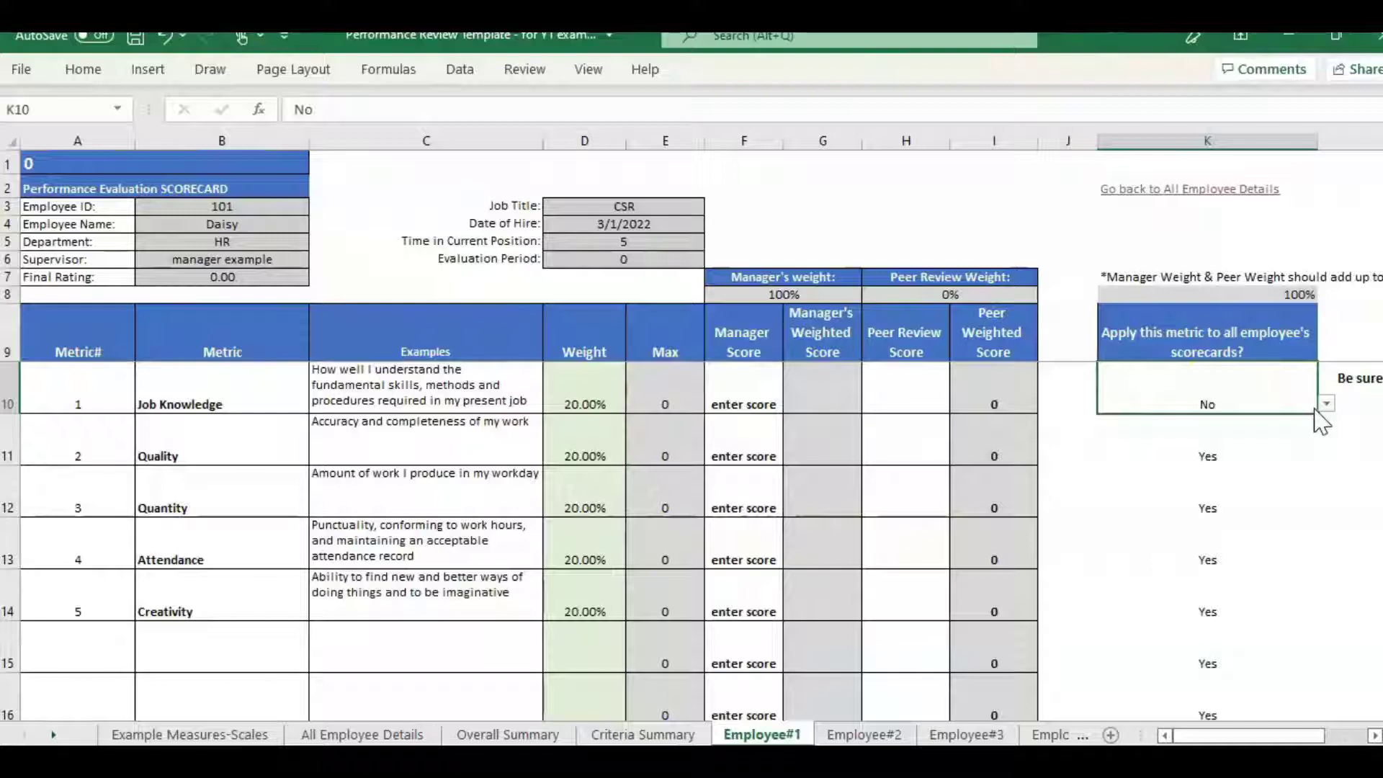
left_click_drag(1317, 412, 1318, 612)
left_click(906, 734)
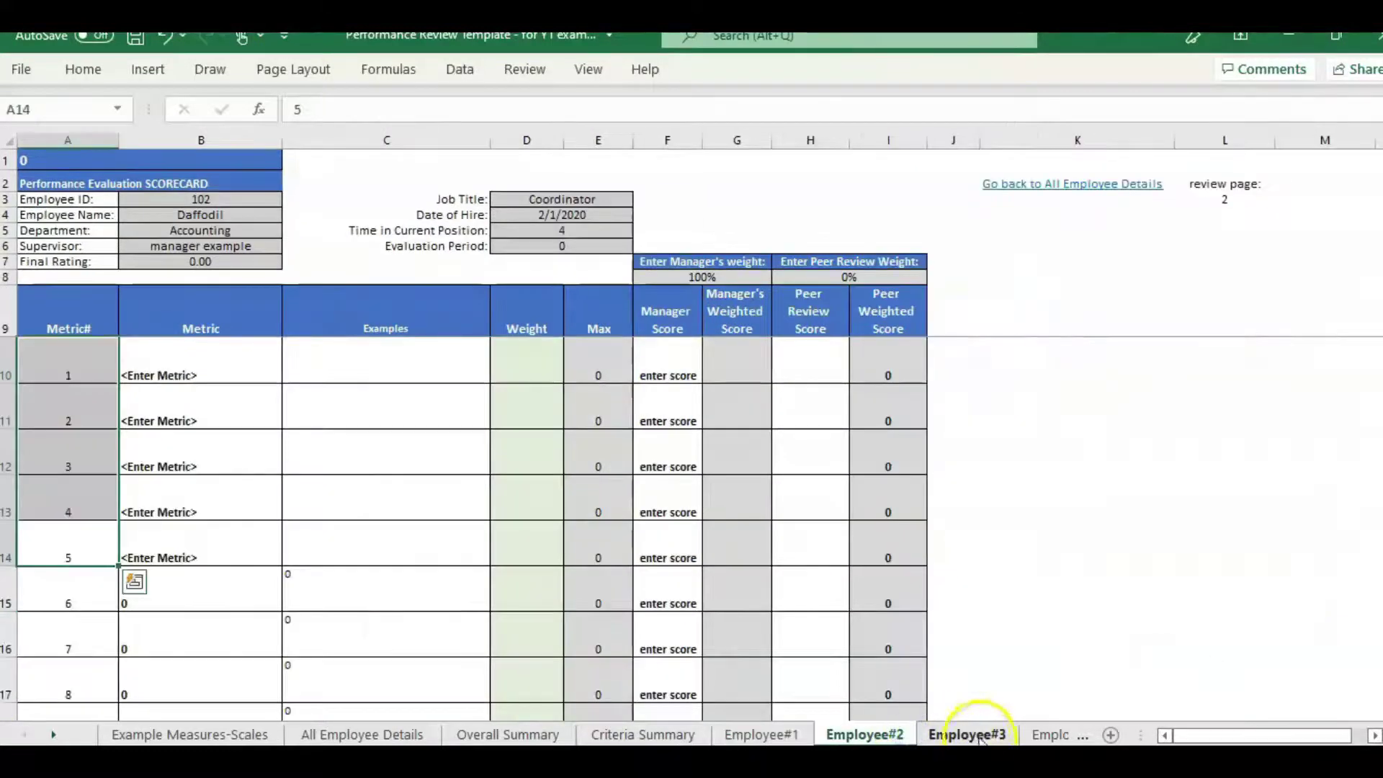
left_click(247, 362)
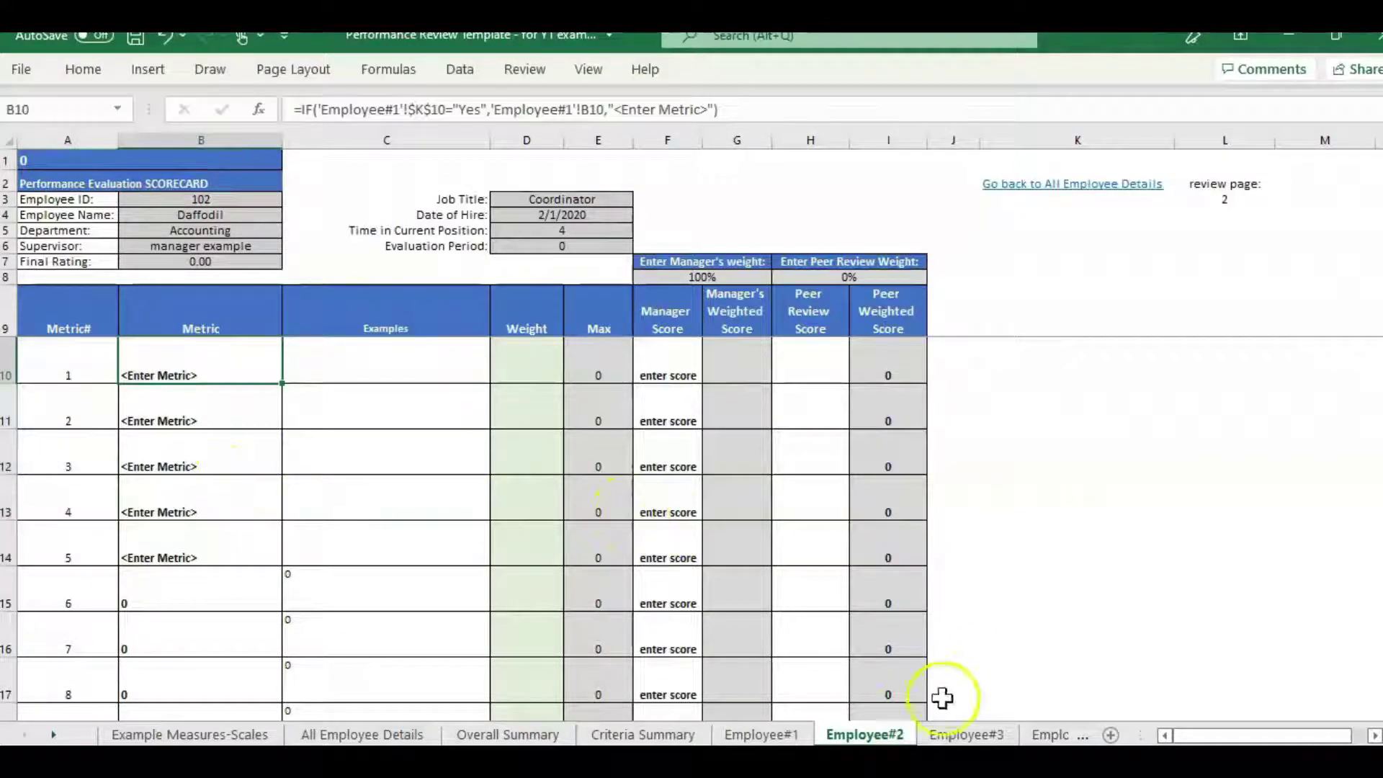
key("ctrl+Page_Up")
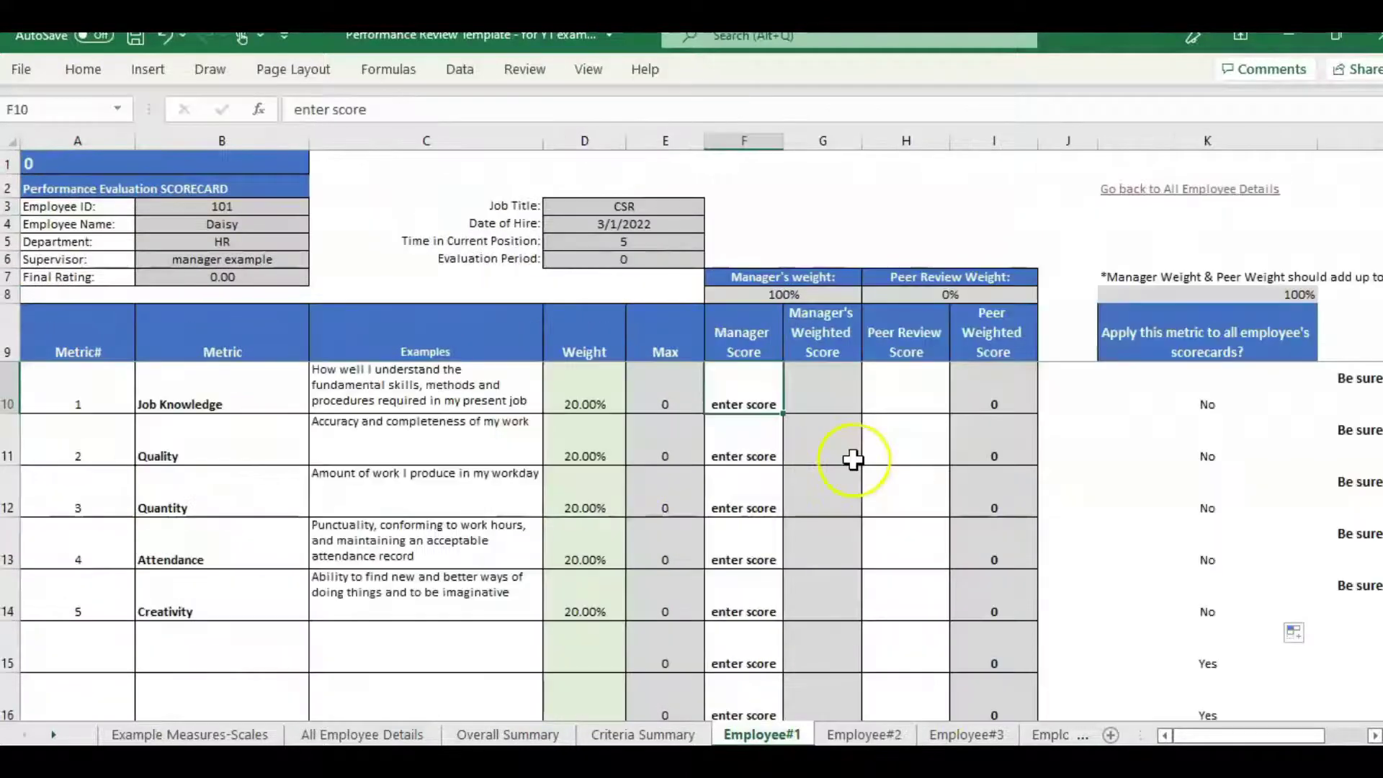
Step: Enter manager scores 5, 4 and 3 for Quality, Quantity and Attendance, and check the peer review total
left_click(230, 735)
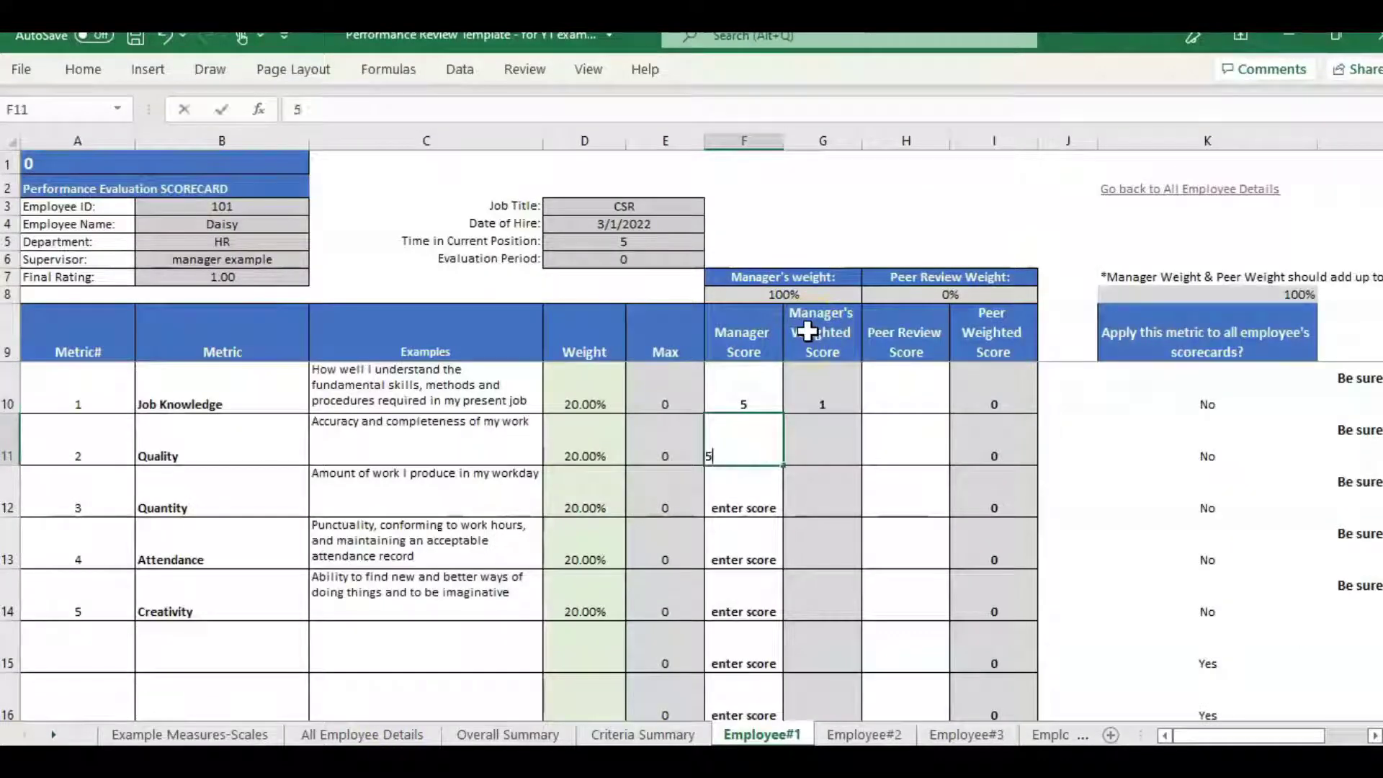
key("Return")
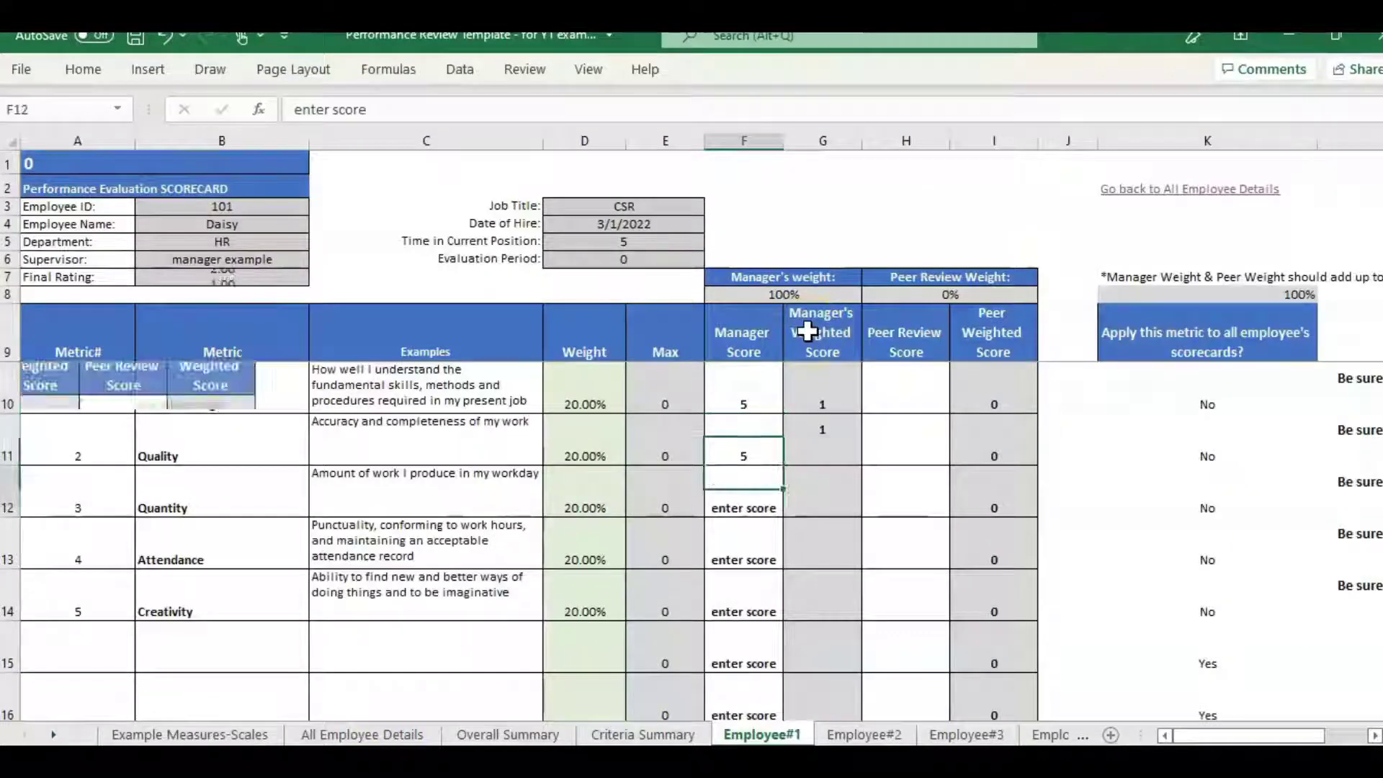
type("4")
key("Return")
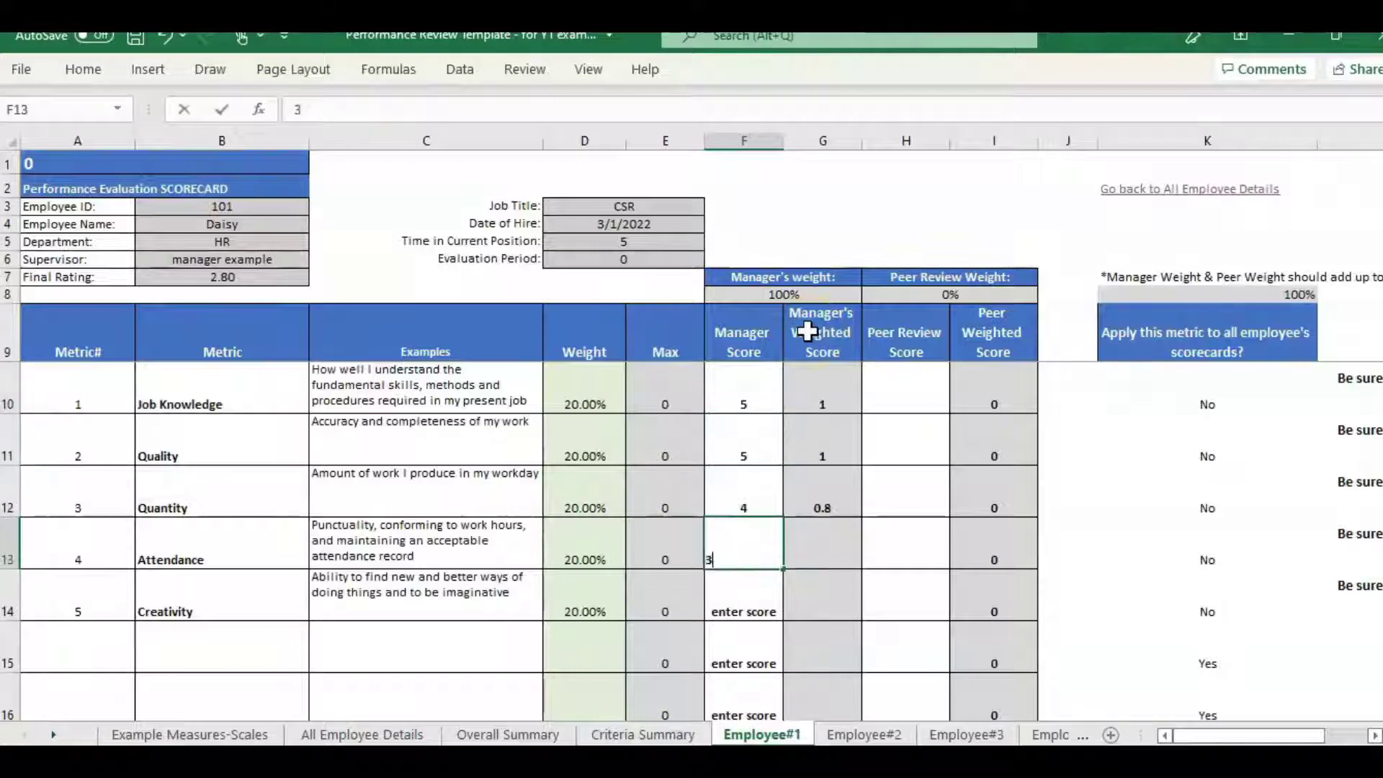
type("3")
key("Return")
key("Return")
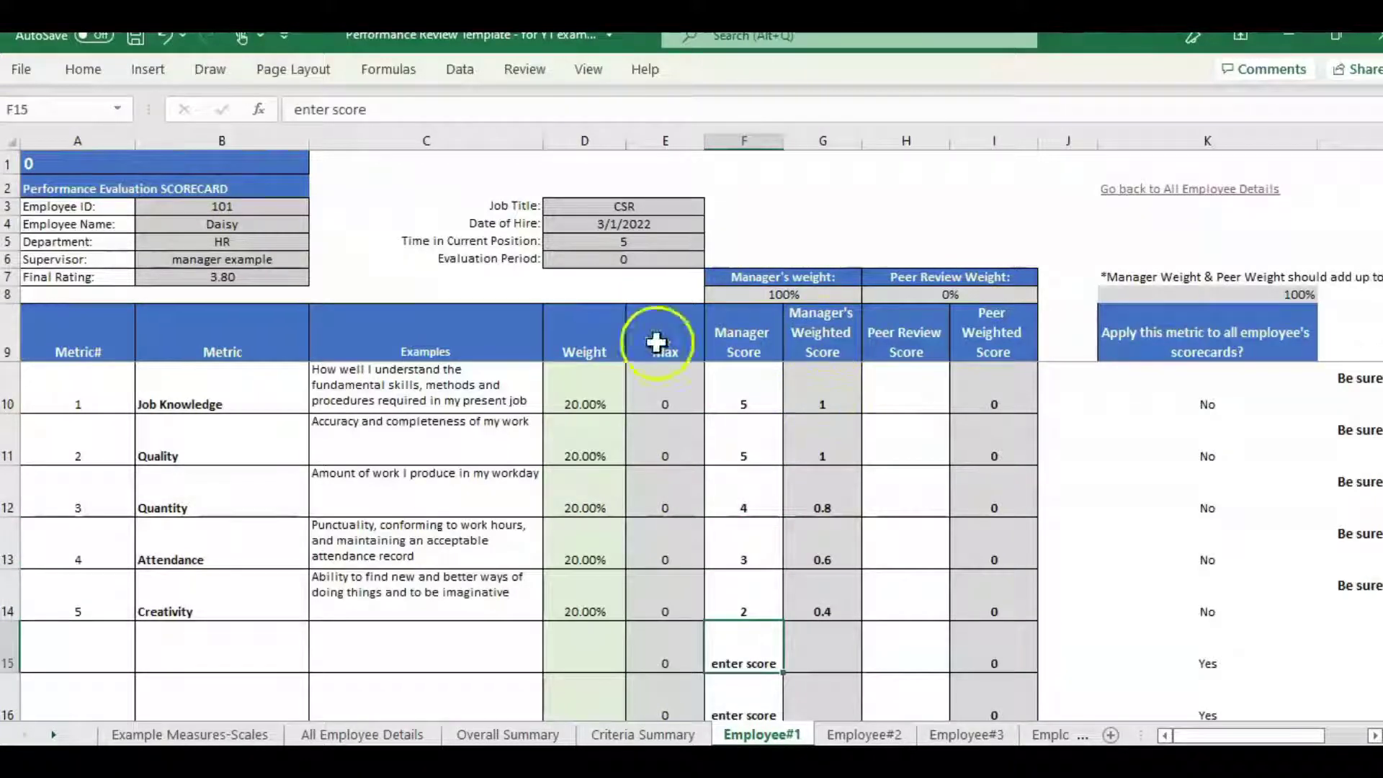
scroll(938, 353, "down", 1)
scroll(938, 353, "down", 3)
scroll(927, 392, "up", 2)
left_click(914, 699)
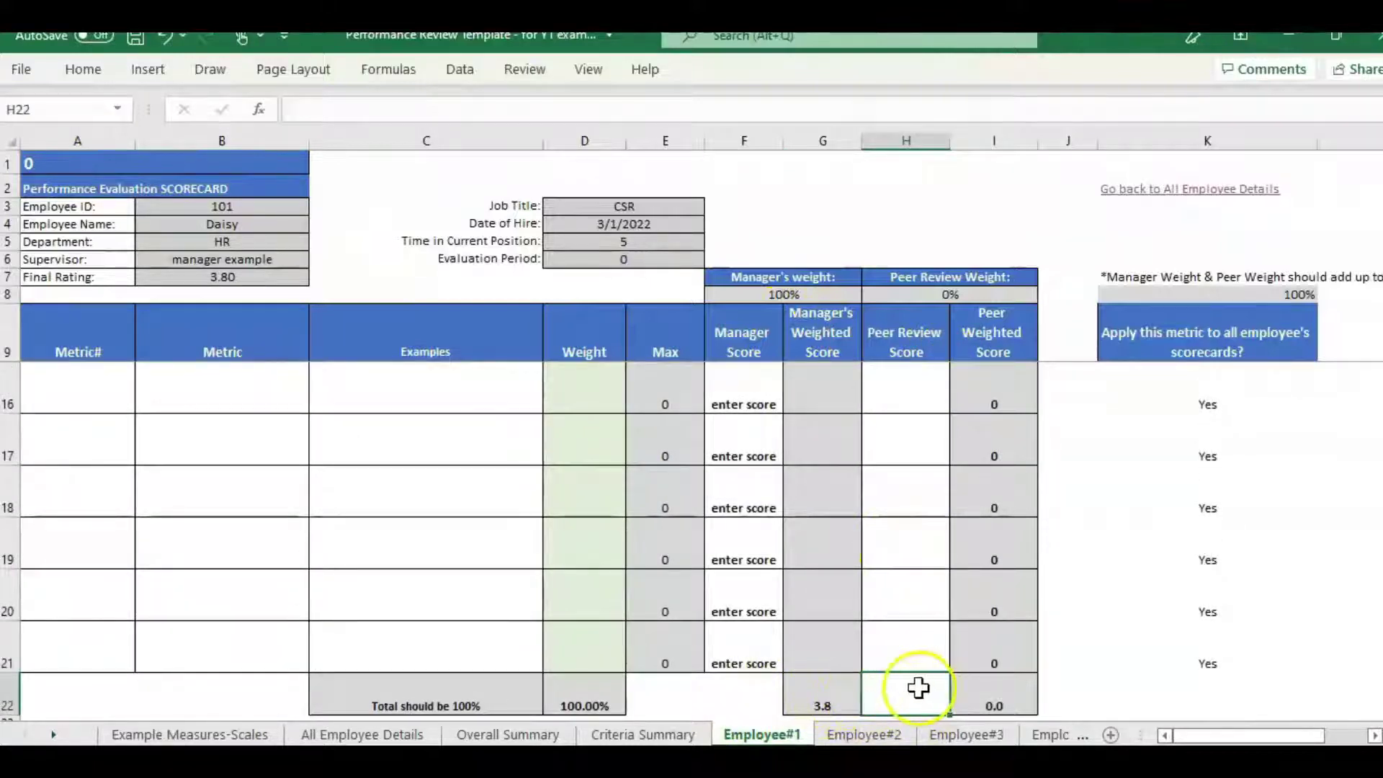
left_click(364, 281)
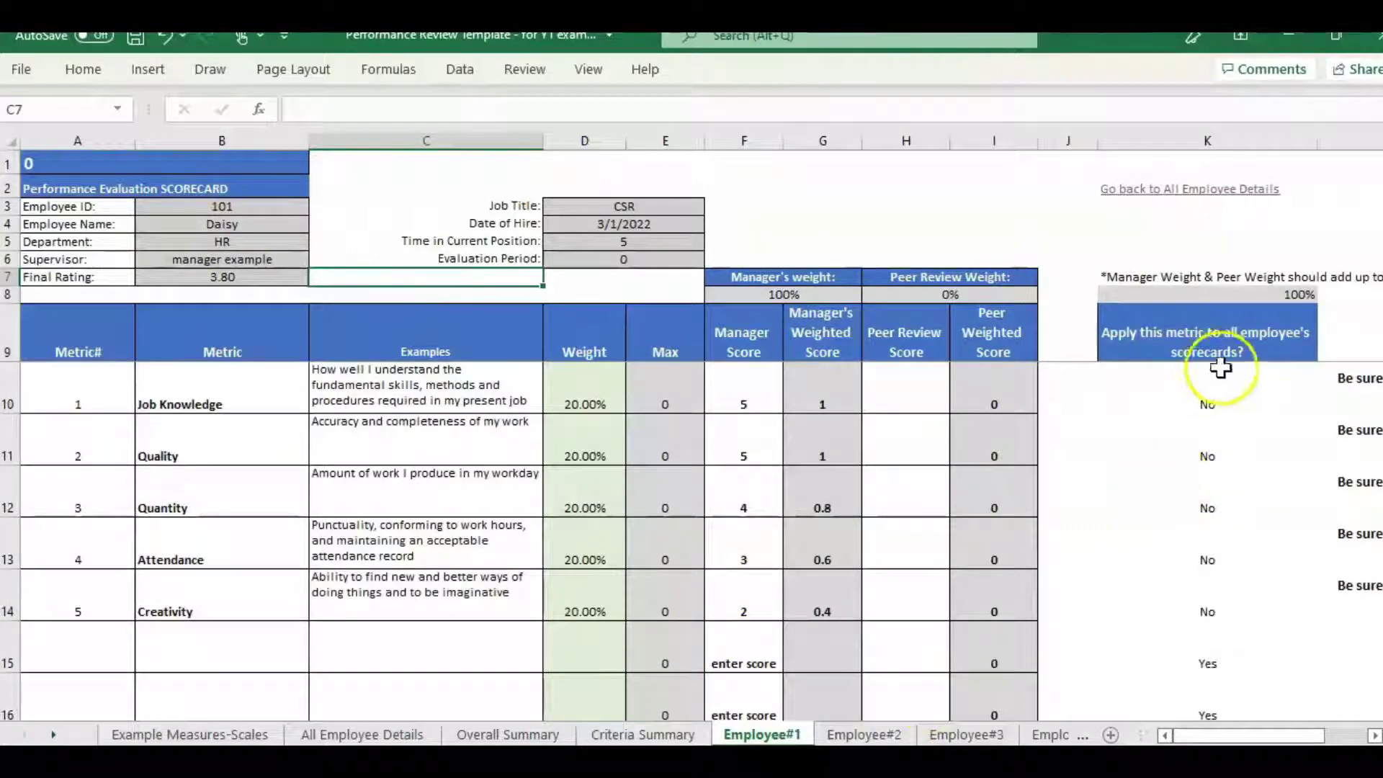
Step: Inspect the reminder formula beside the metrics and the Job Knowledge entry
left_click(1338, 335)
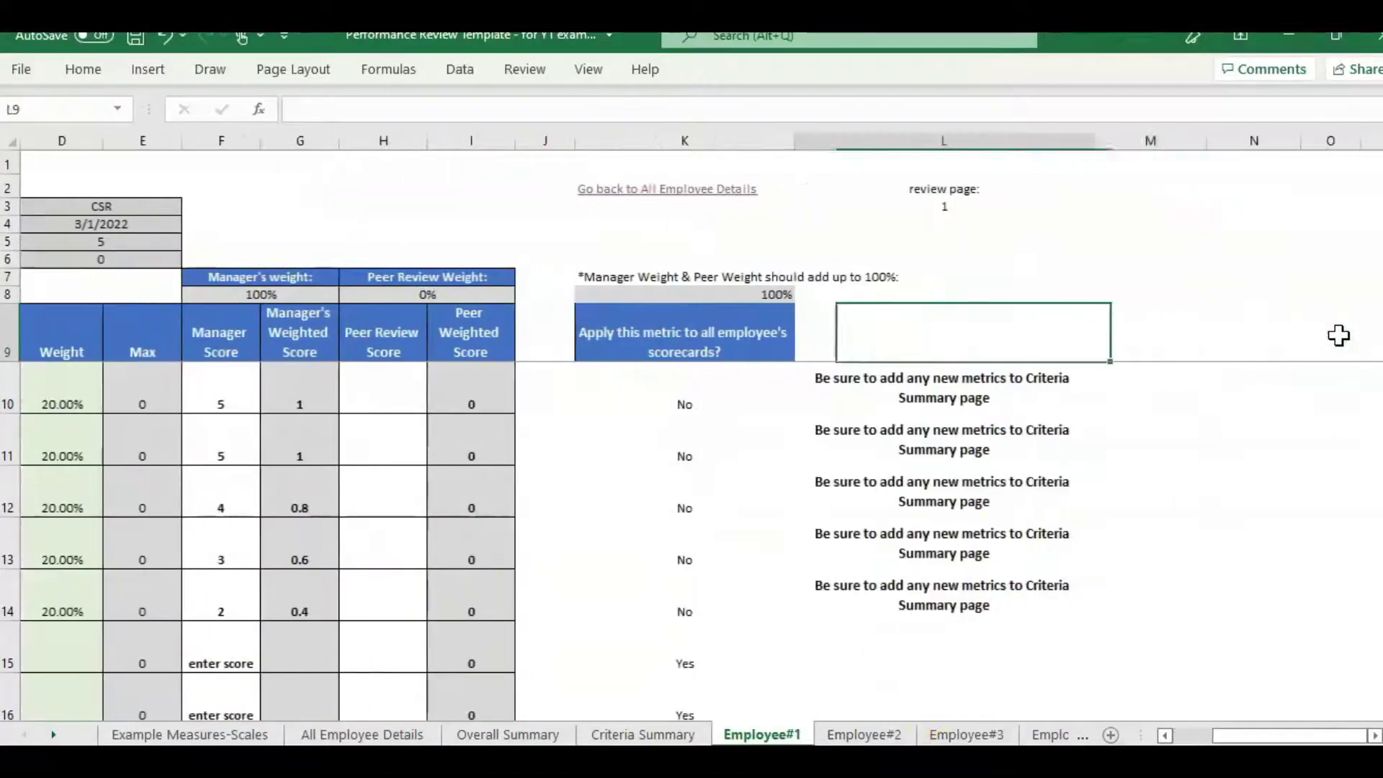
key("Down")
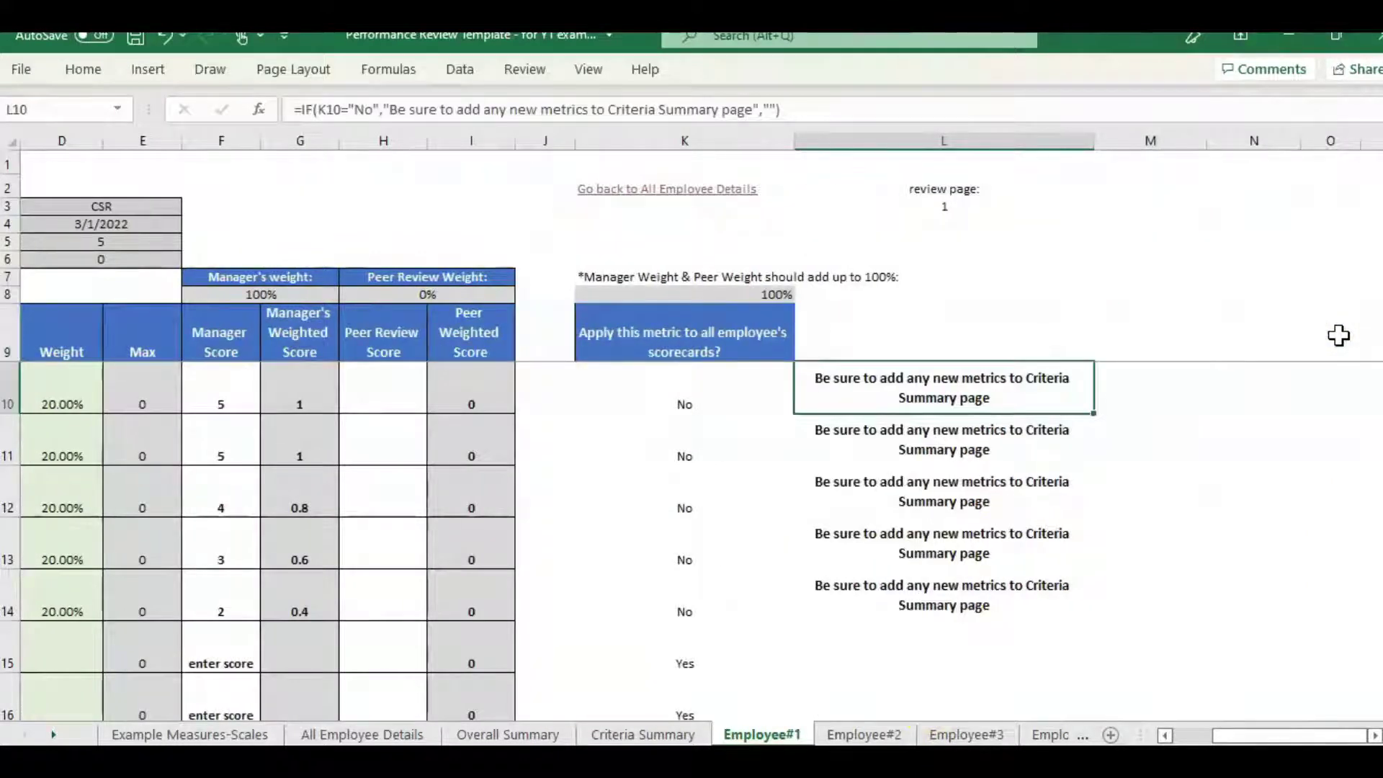
key("Left")
key("Left")
key("Left")
key("Left")
key("Left")
key("Left")
key("Left")
key("Left")
key("Left")
key("Left")
key("Left")
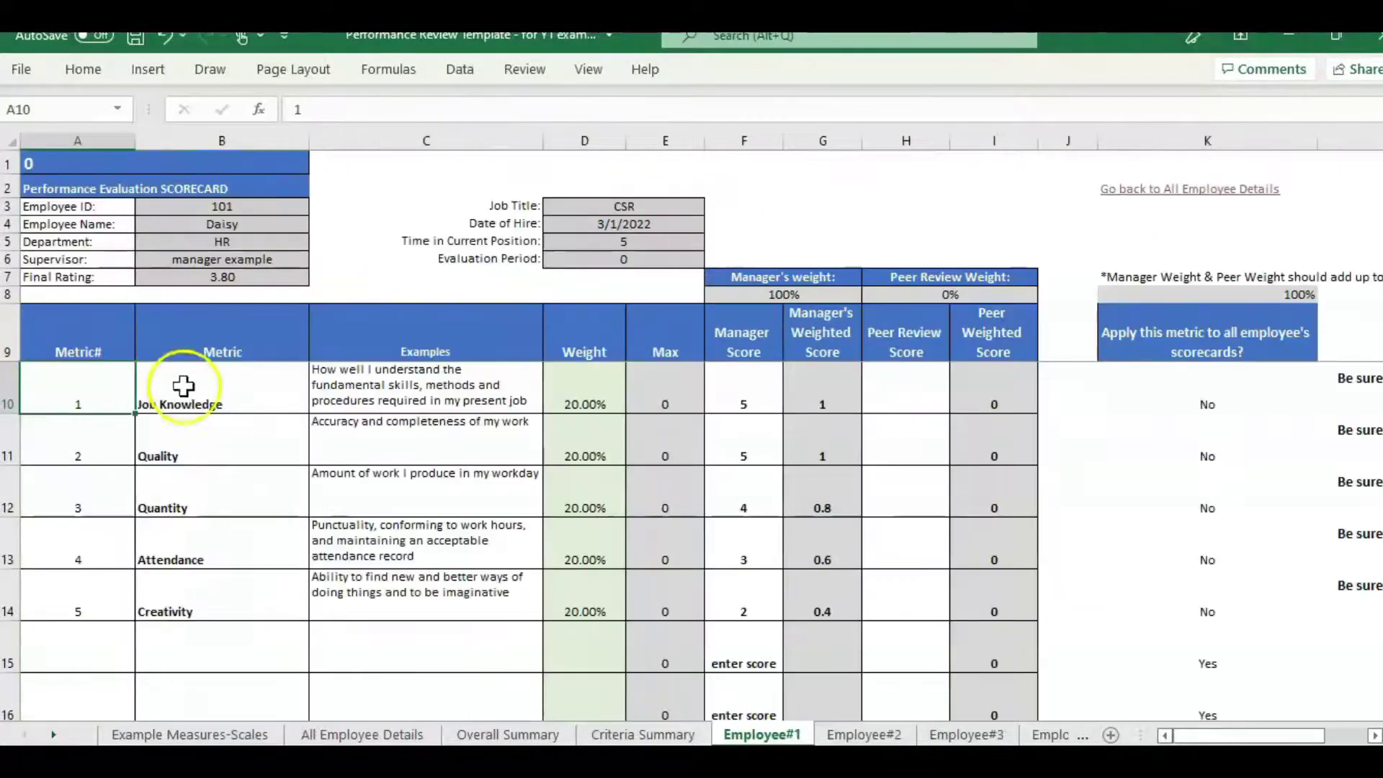
left_click(182, 384)
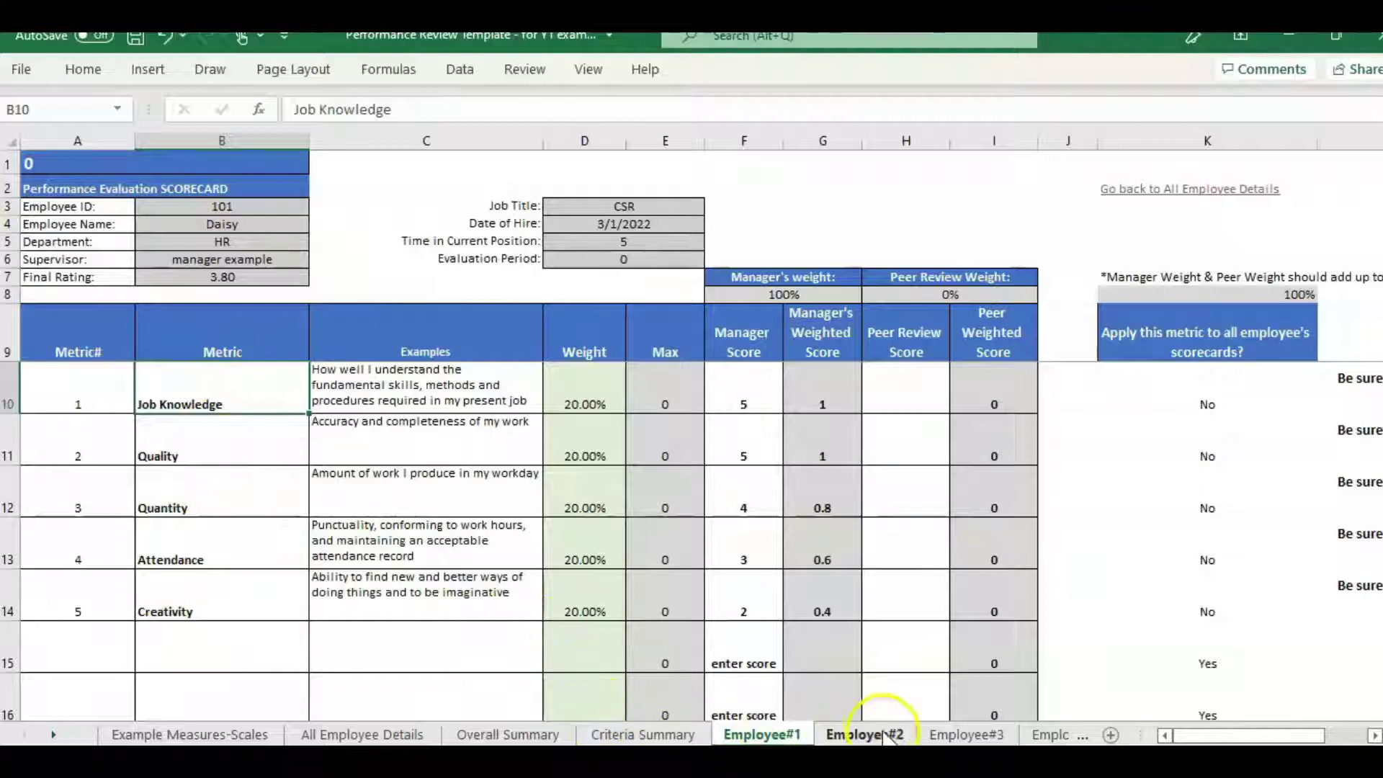
Step: Copy Organizational Planning & Oversight from Example Measures-Scales into Employee#2's first metric row
left_click(264, 733)
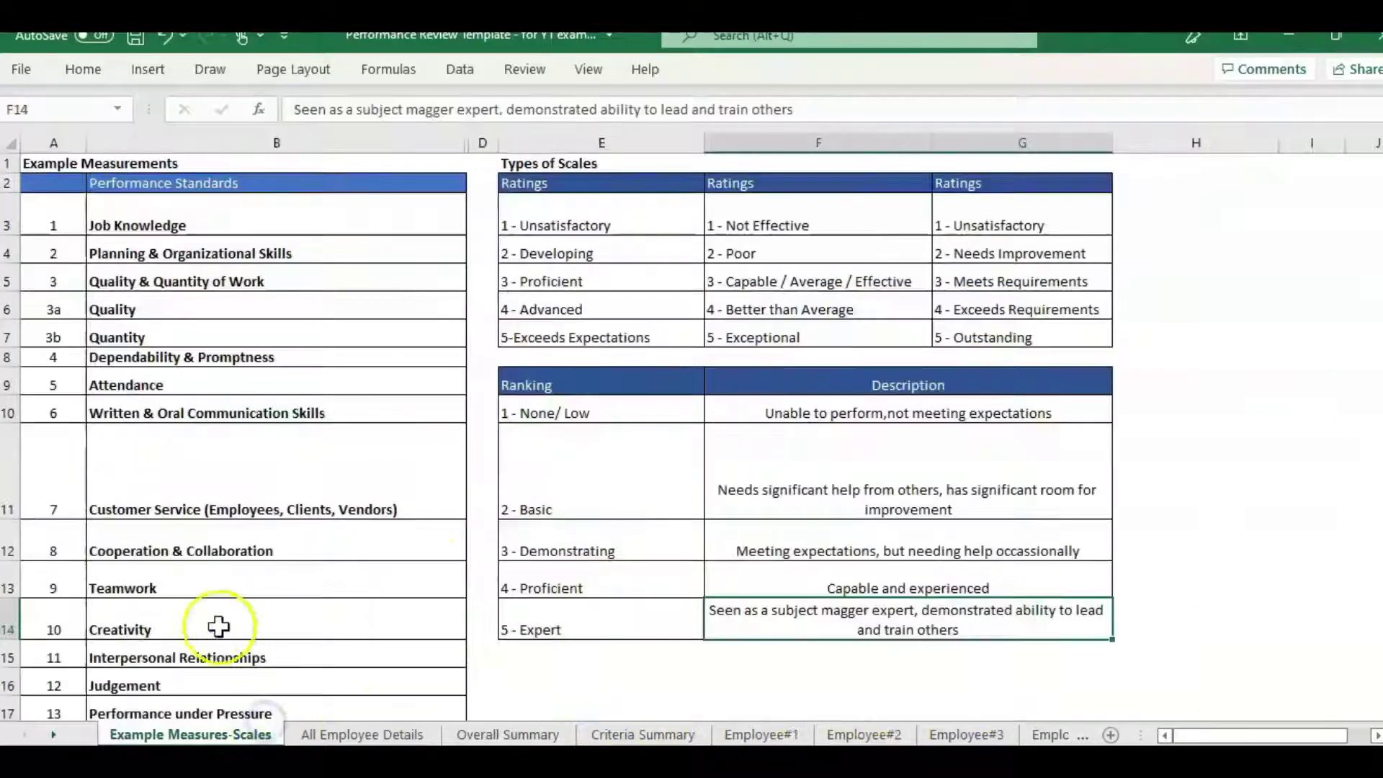
left_click(364, 608)
scroll(364, 602, "down", 5)
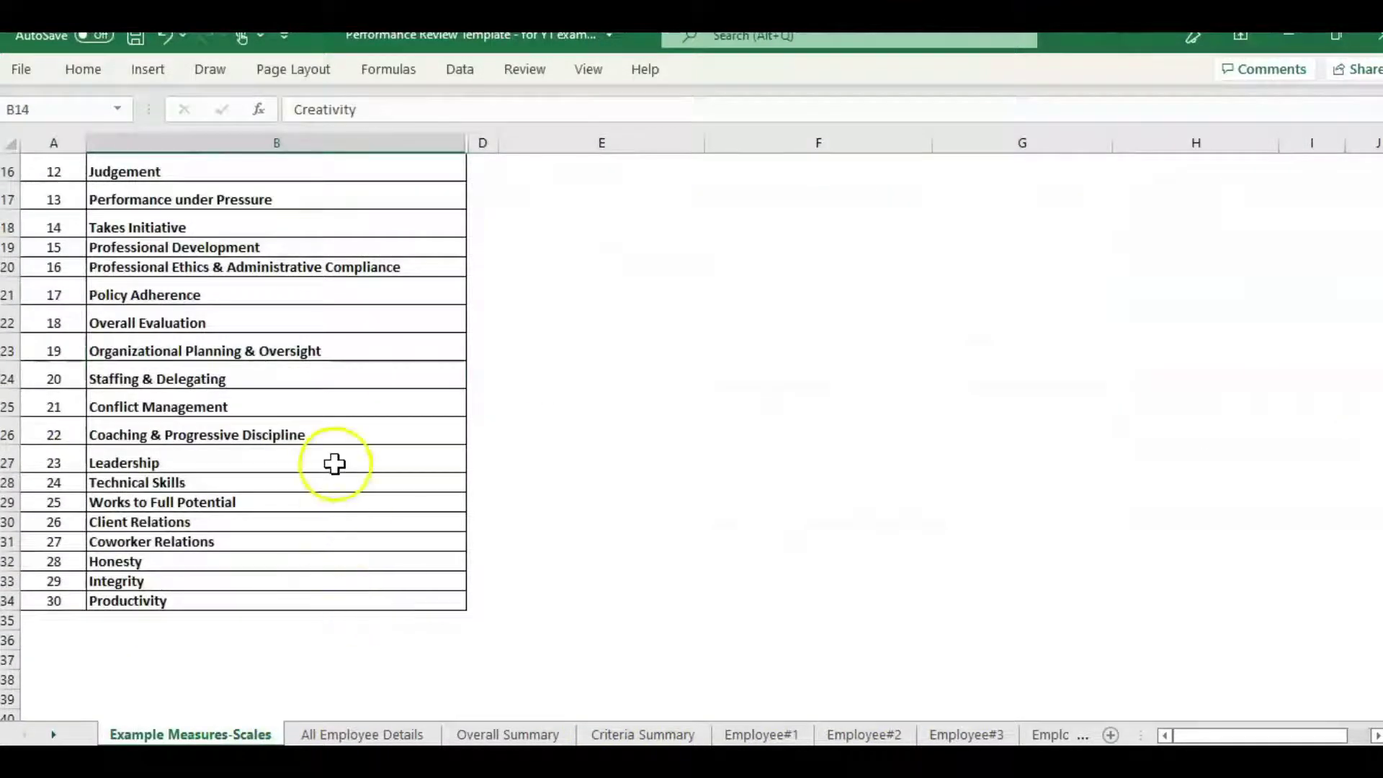
left_click(338, 435)
left_click(339, 375)
left_click(340, 348)
key("ctrl+c")
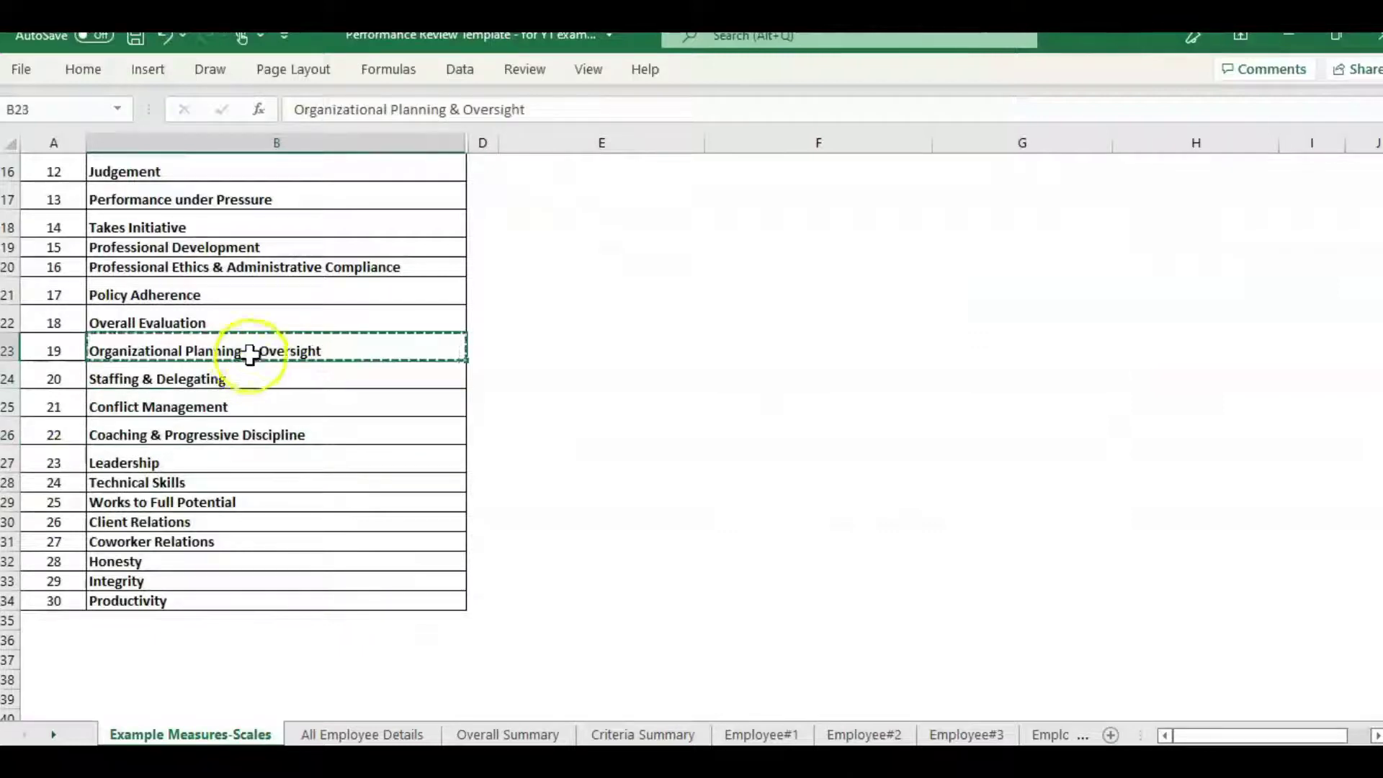
left_click(855, 732)
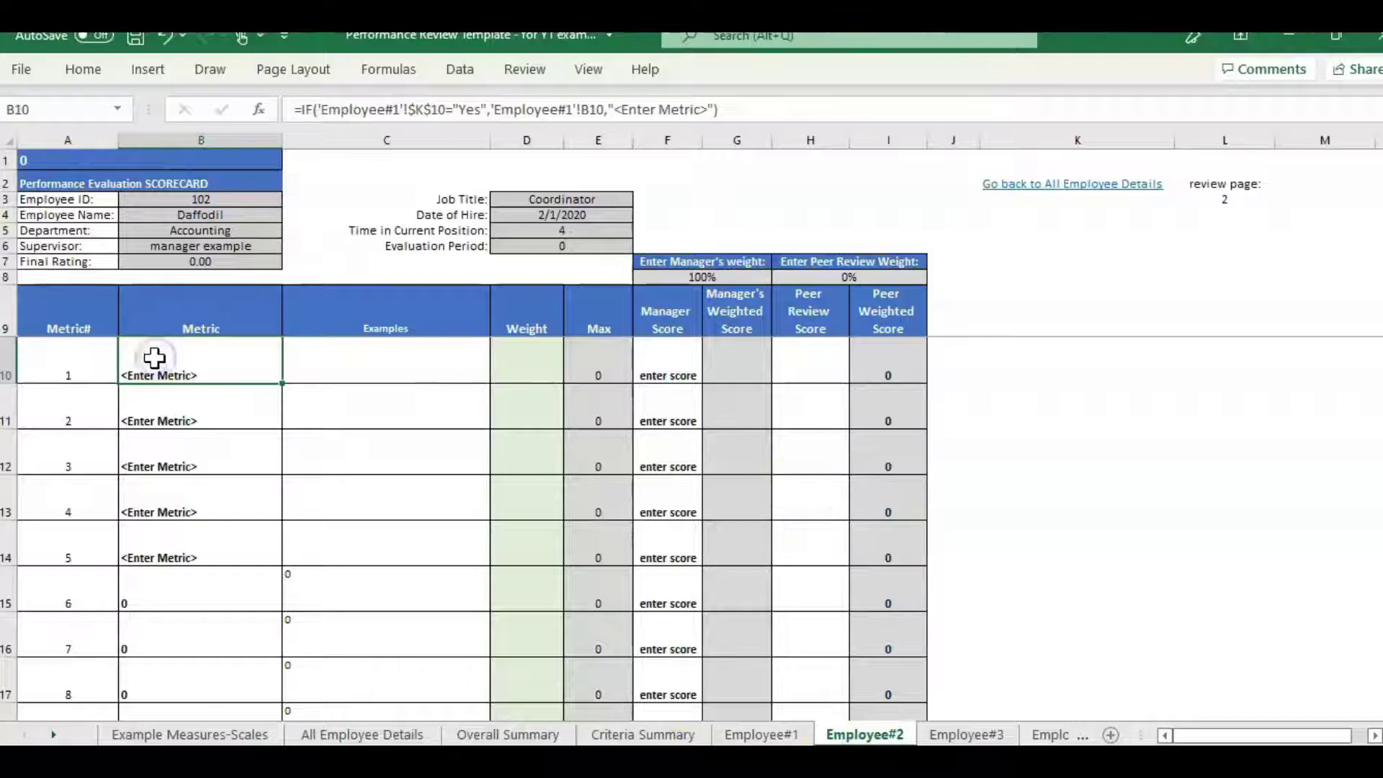
key("ctrl+v")
left_click(394, 365)
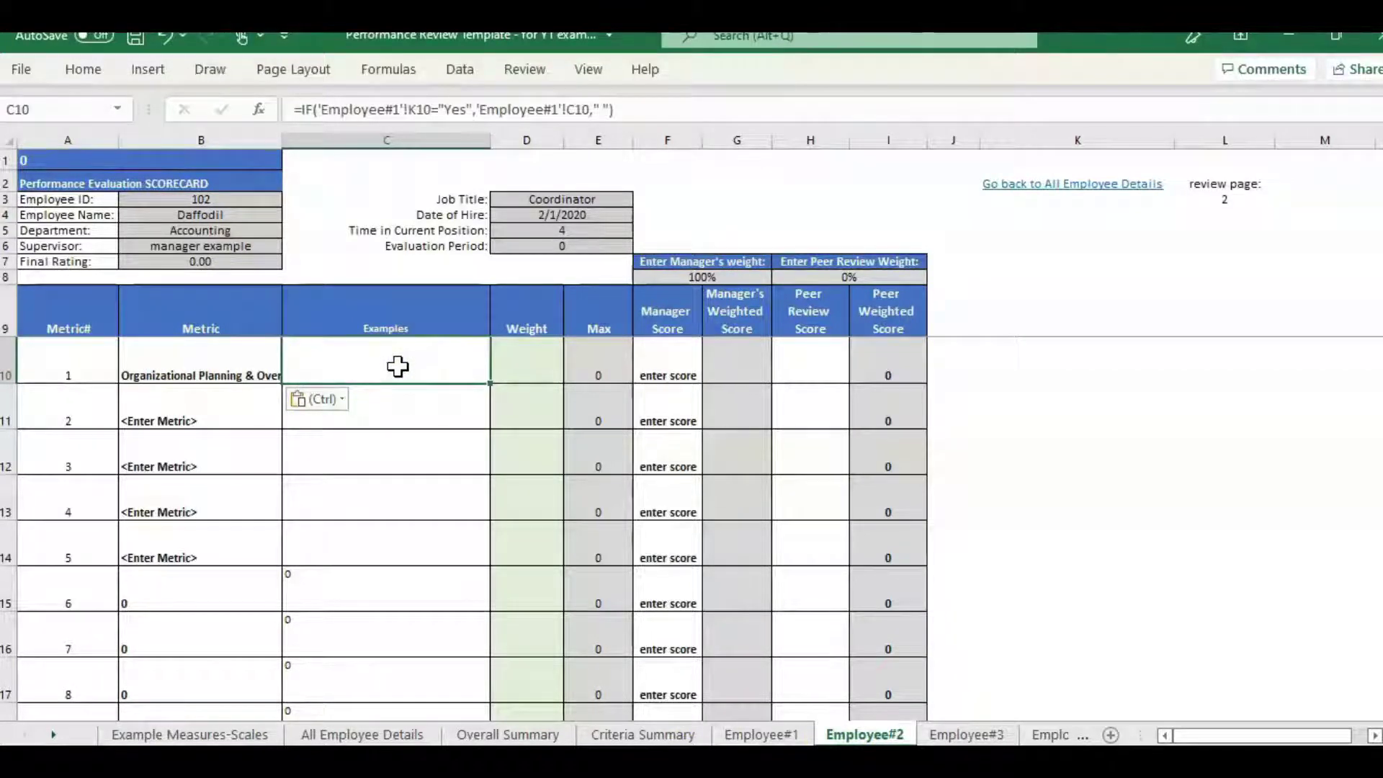
Step: Copy Staffing & Delegating into Employee#2's second metric row
left_click(189, 734)
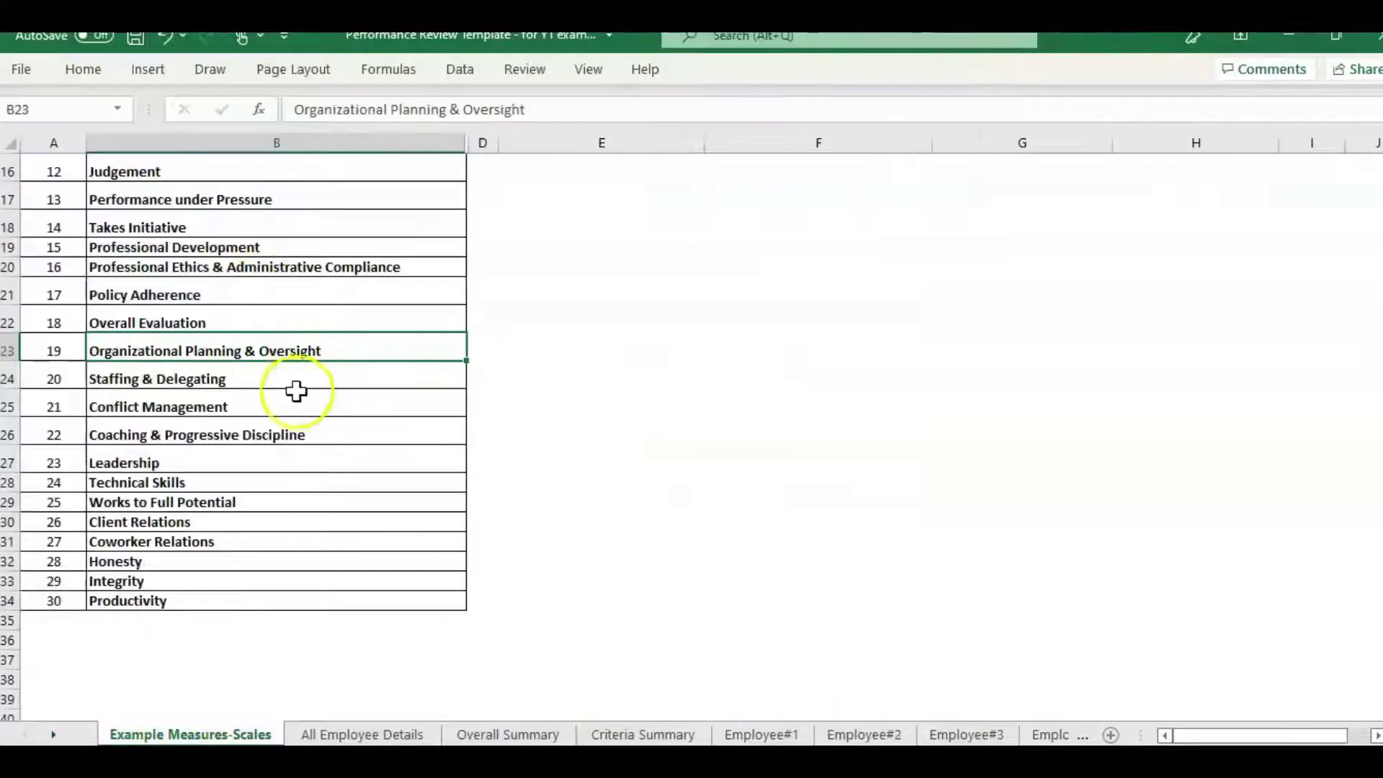
left_click(283, 379)
key("ctrl+c")
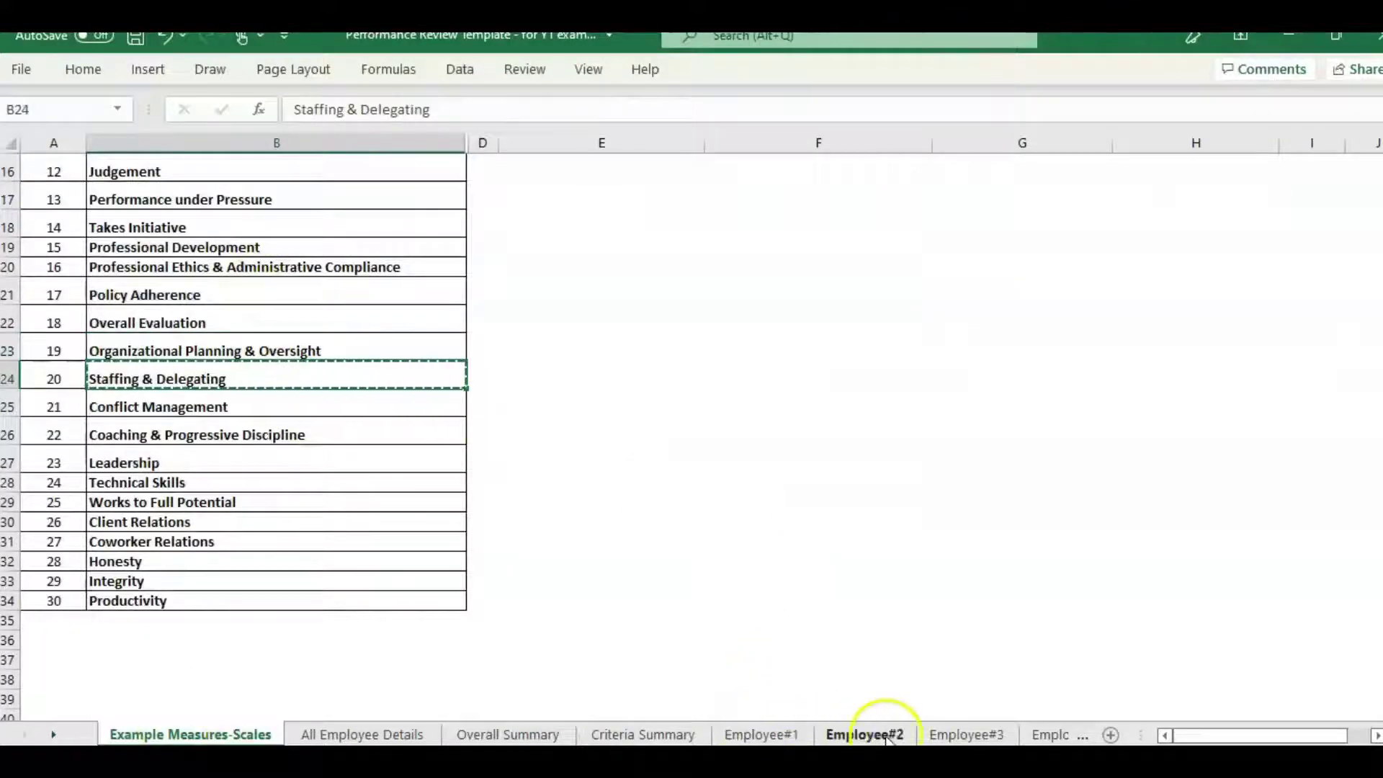
left_click(868, 734)
left_click(184, 406)
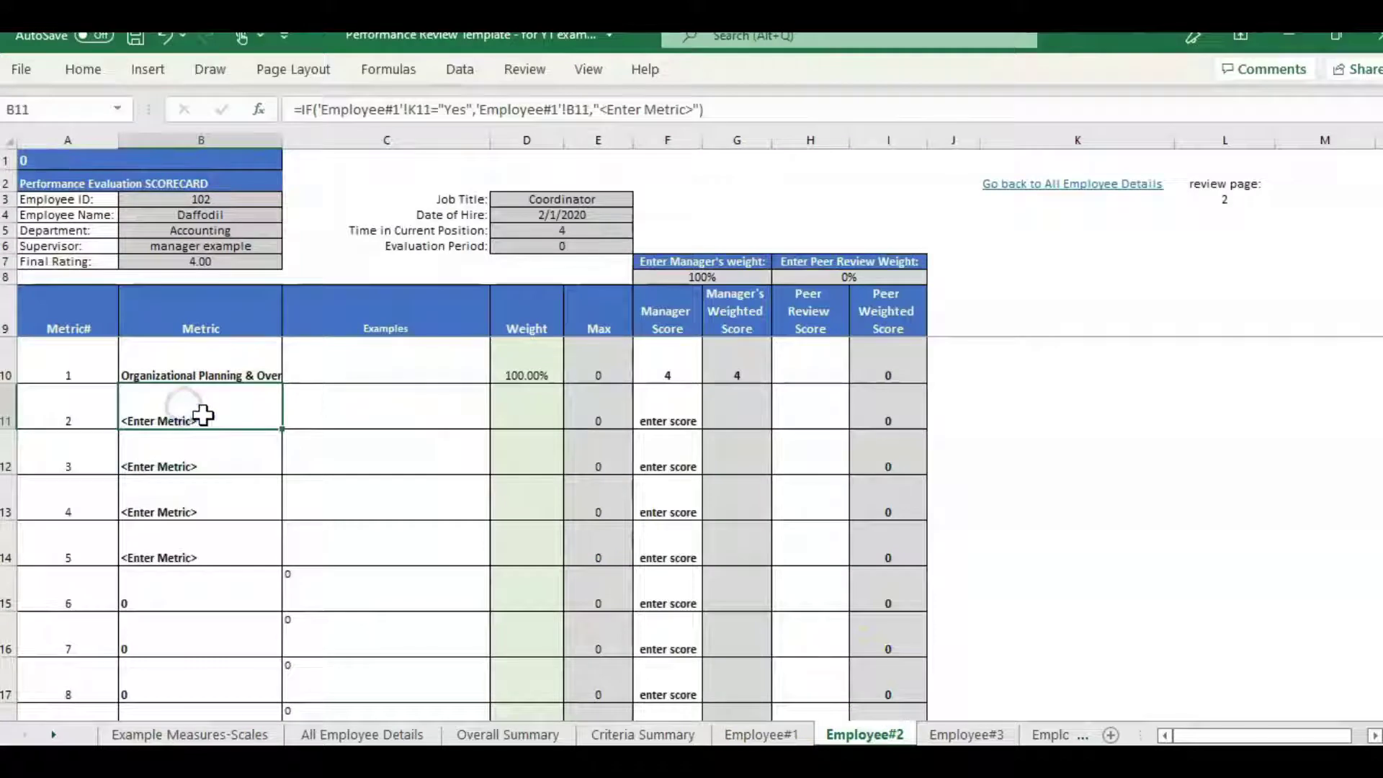
key("ctrl+v")
Step: Weight both new metrics 50% and give them manager scores of 4 and 4.5
left_click(528, 377)
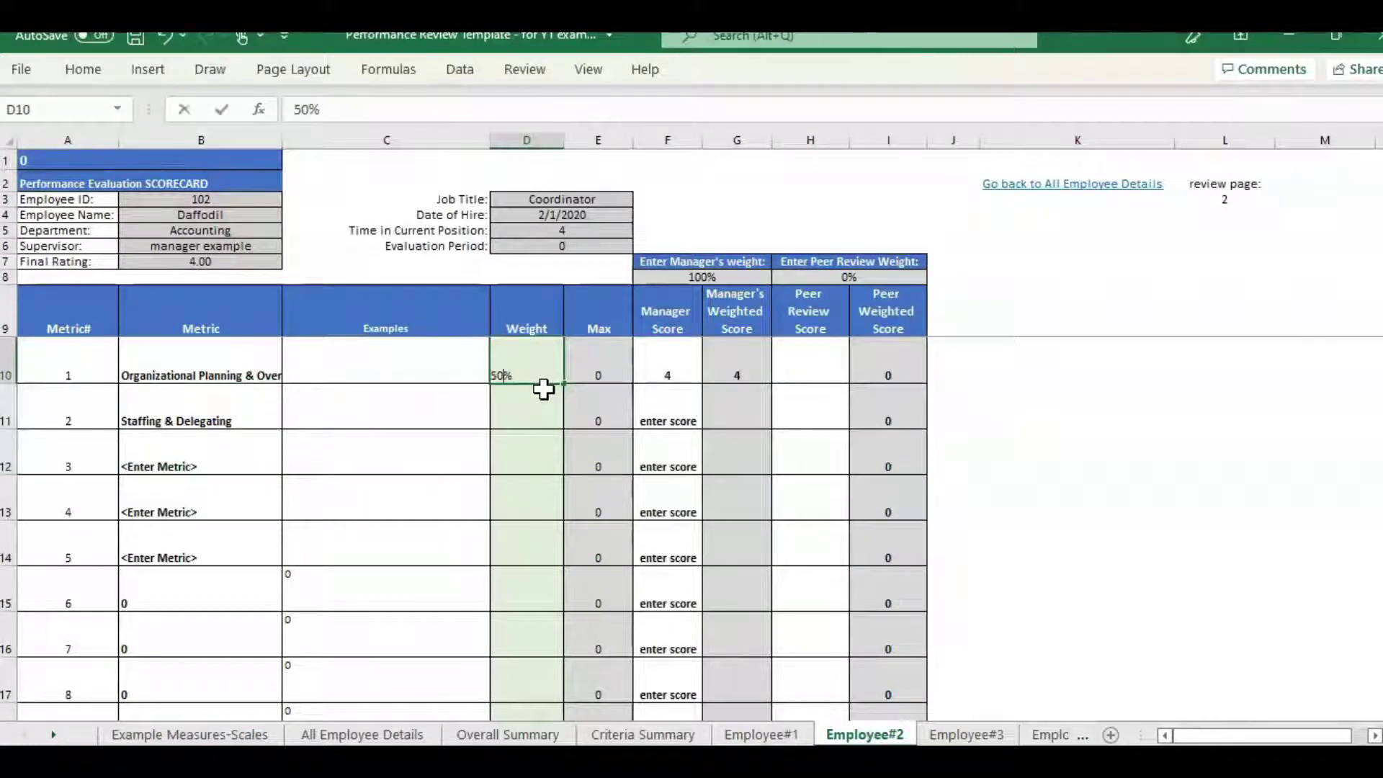
key("Return")
type("50%")
key("Return")
left_click(667, 394)
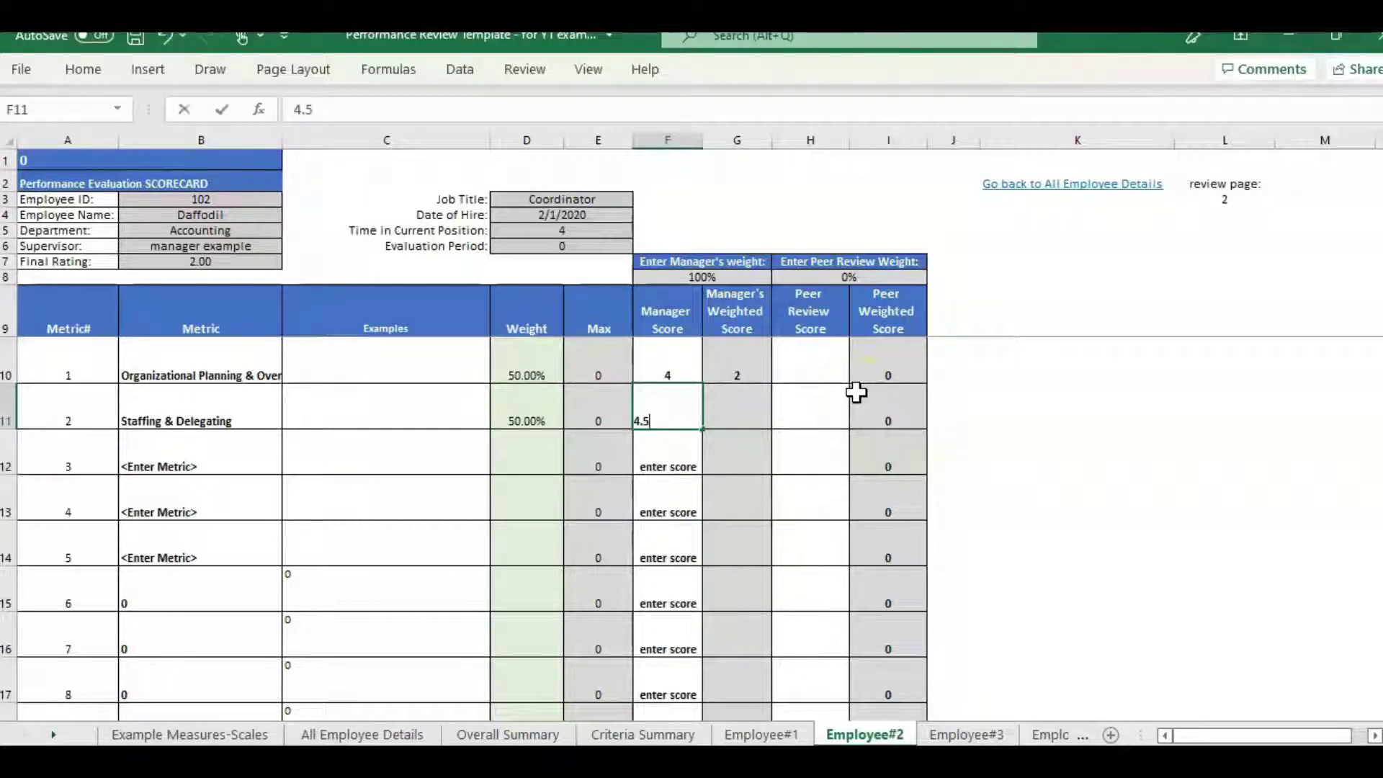
key("Return")
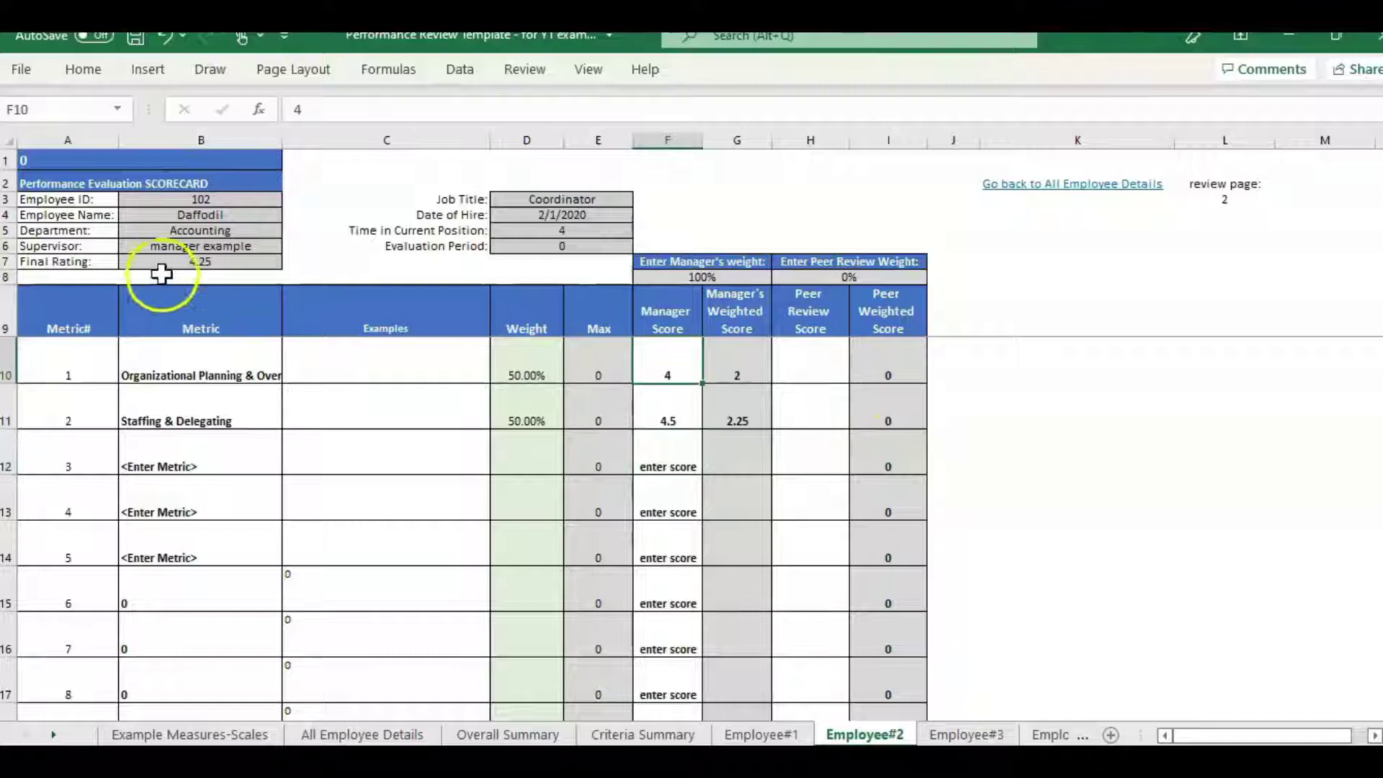
left_click(353, 269)
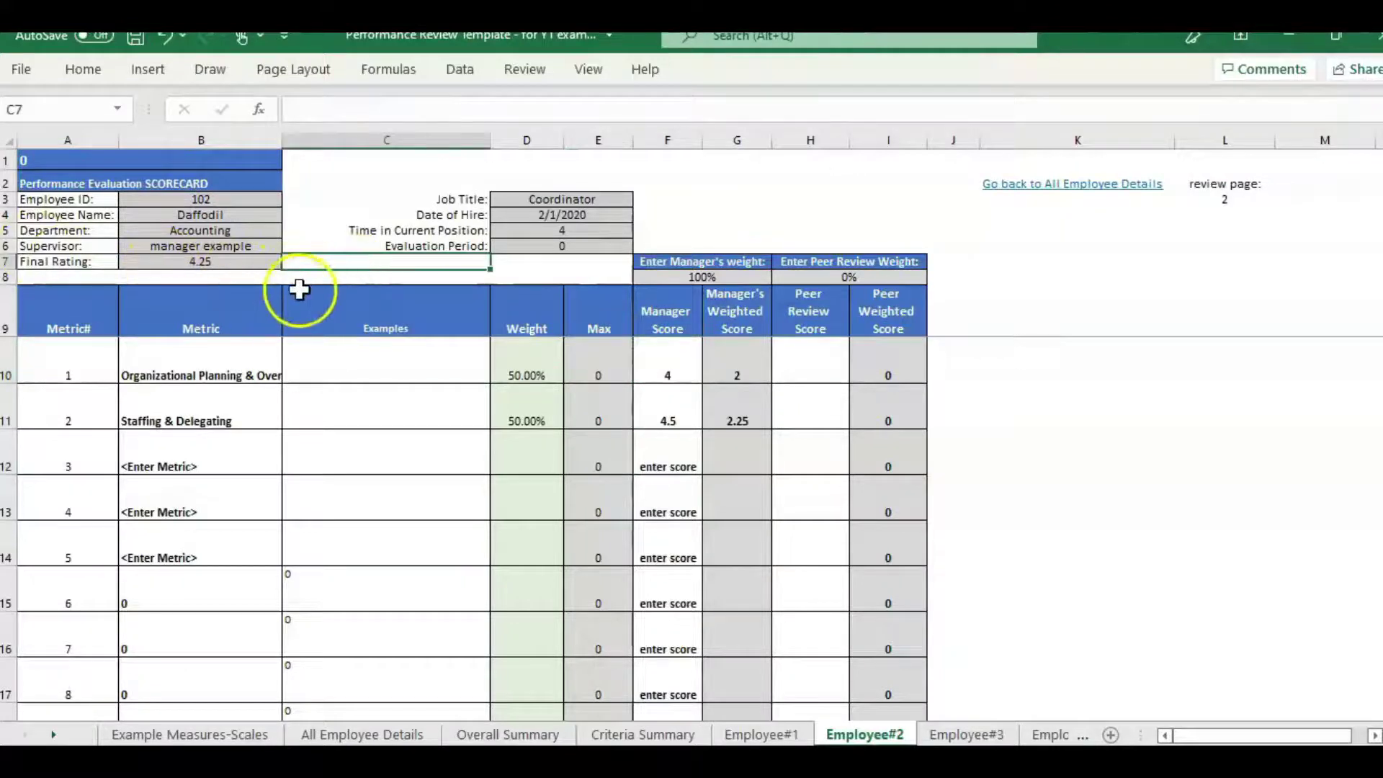
left_click(353, 308)
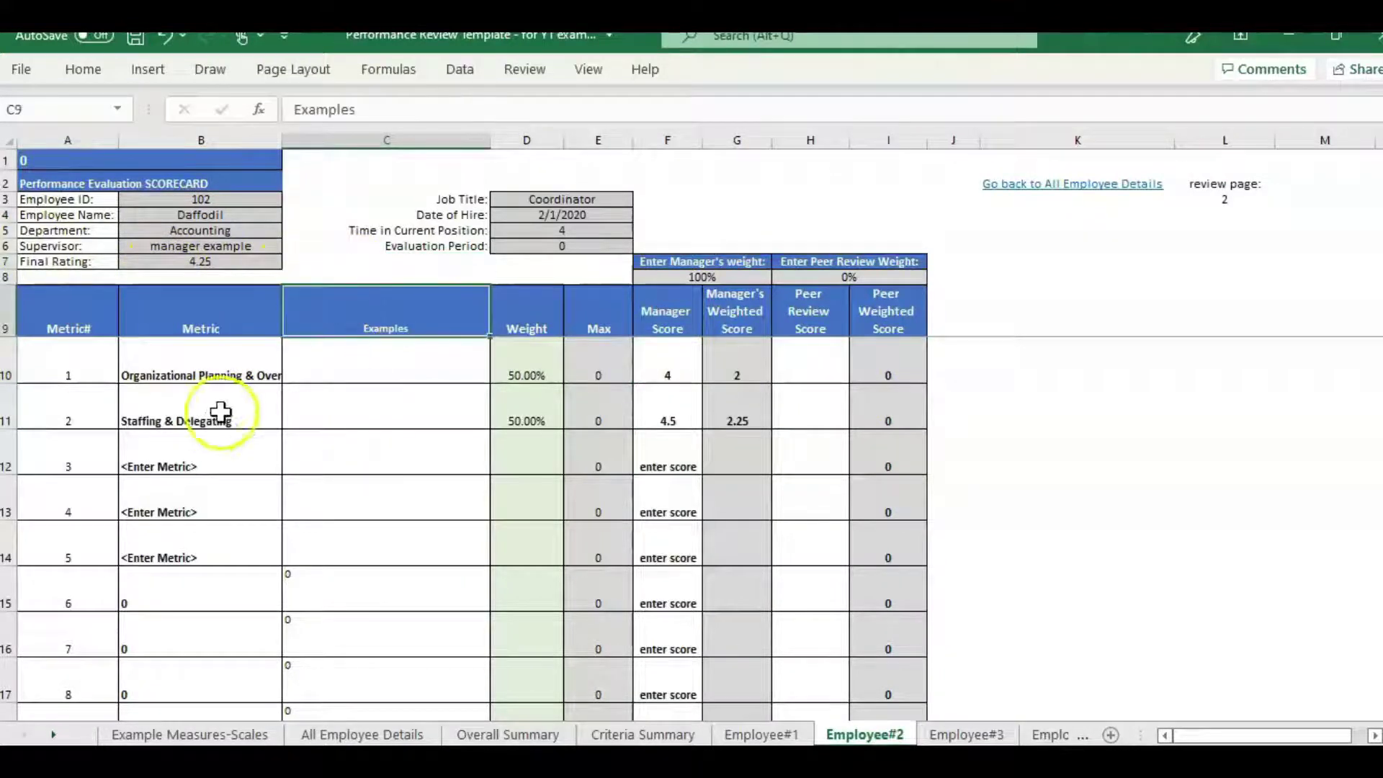
Step: Copy the two new metric names in B10:B11
left_click(224, 375)
left_click_drag(218, 392, 215, 370)
key("ctrl+c")
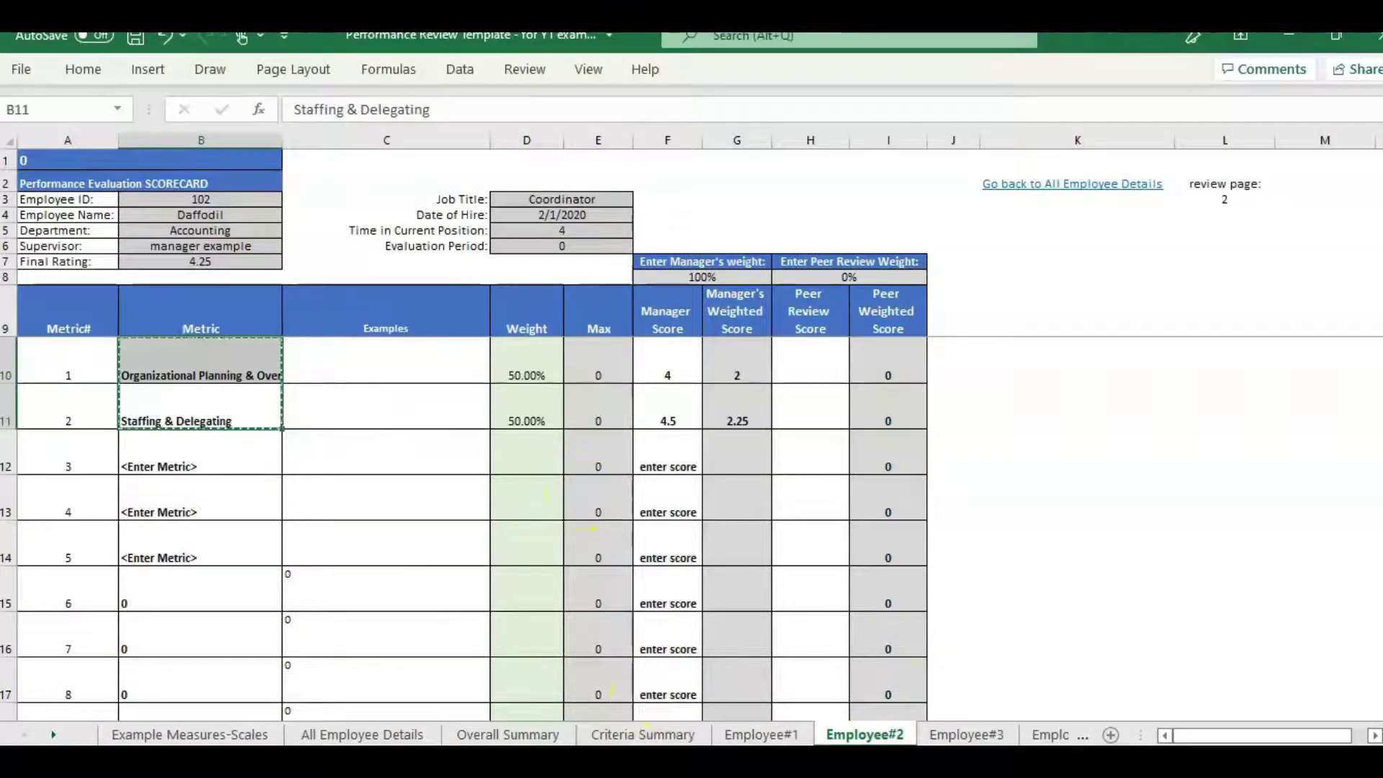
Step: Paste Organizational Planning & Oversight and Staffing & Delegating into Criteria Summary at A16
left_click(646, 736)
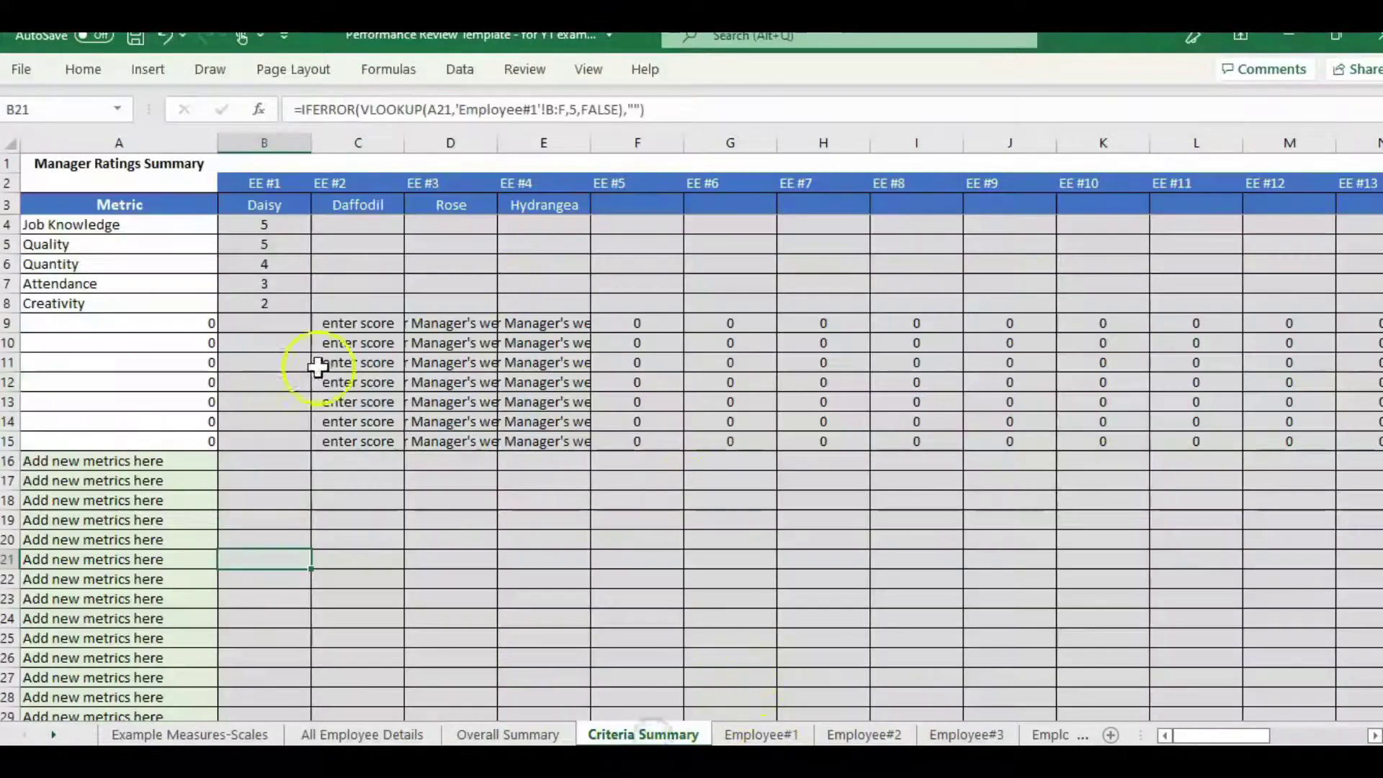
left_click(173, 462)
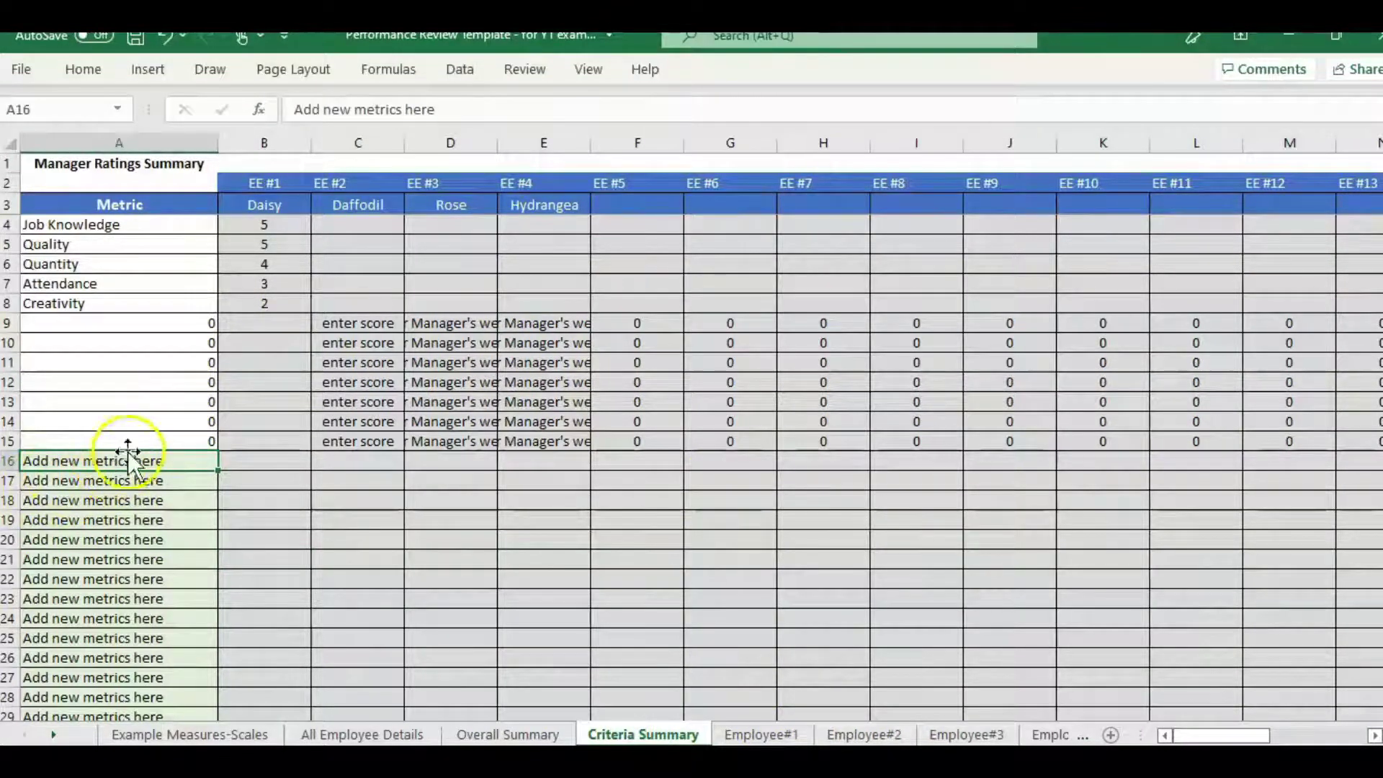
key("ctrl+v")
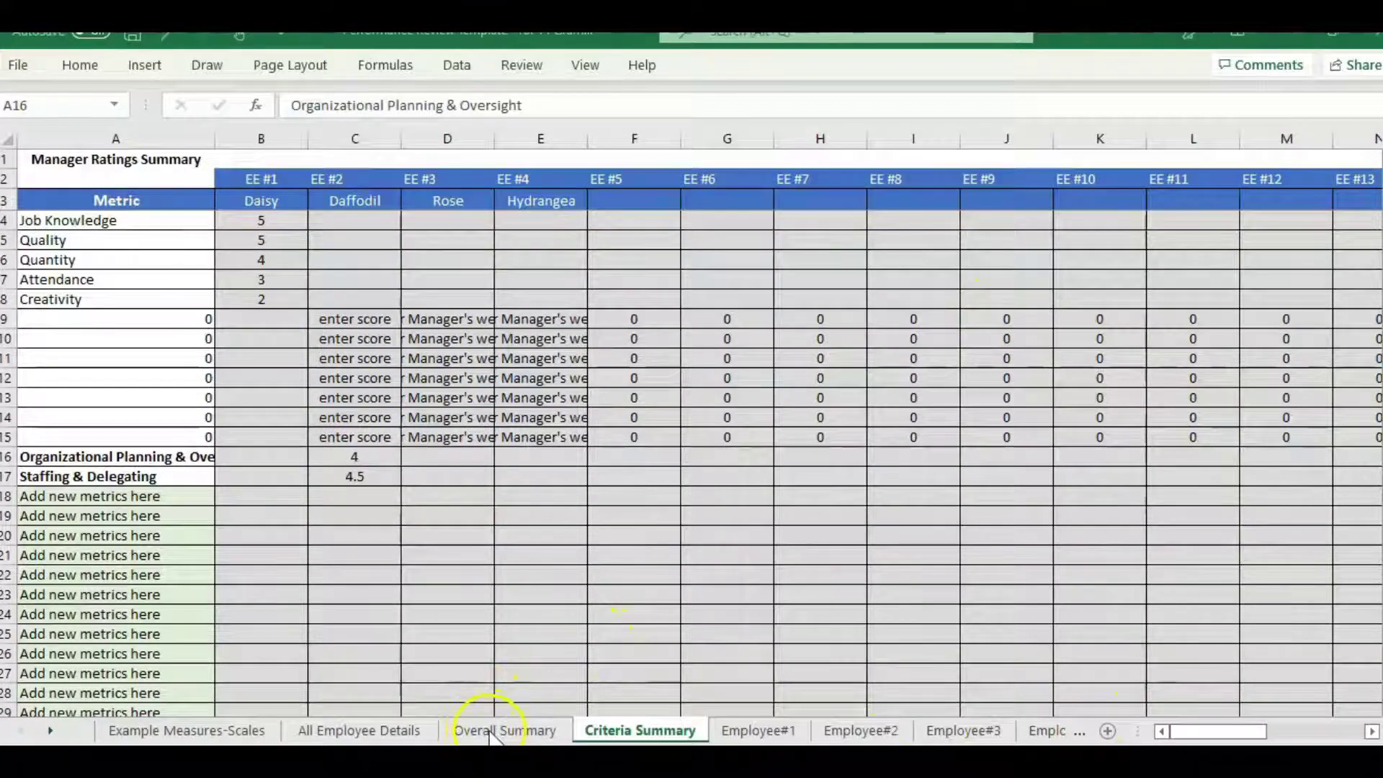
left_click(1372, 731)
left_click(1373, 731)
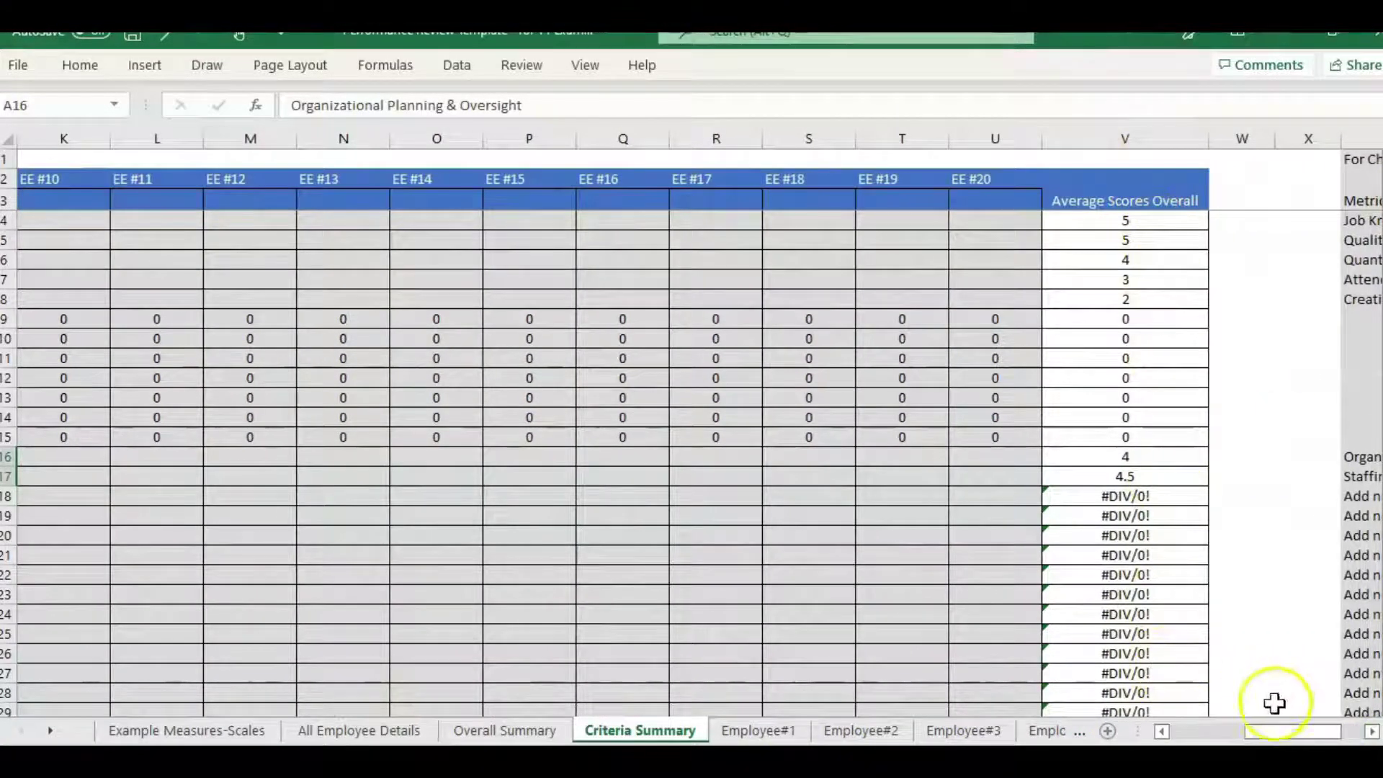
left_click_drag(1297, 729, 1371, 731)
Step: Scroll Overall Summary to confirm the Average Ratings per Metric chart shows both new metrics, then open Employee#2
key("ctrl+Page_Up")
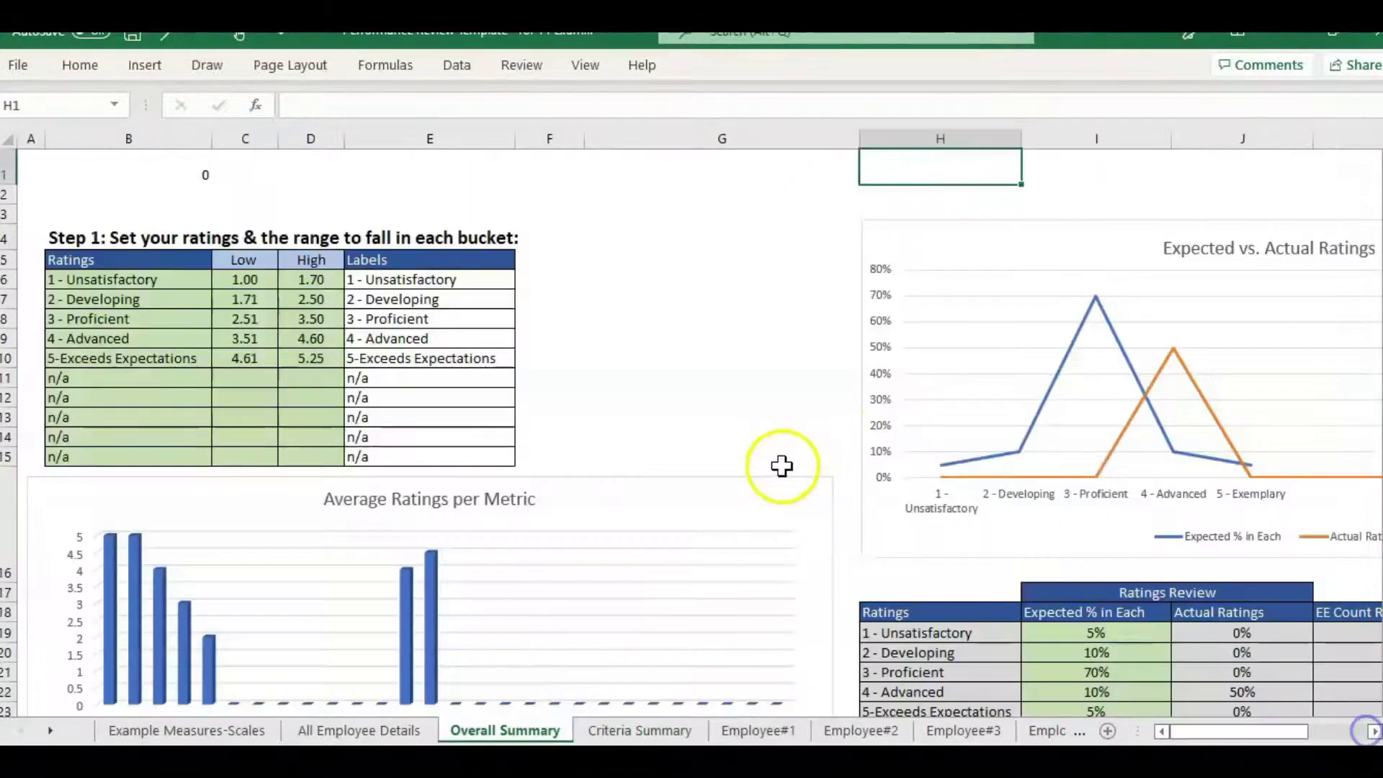
scroll(786, 464, "down", 2)
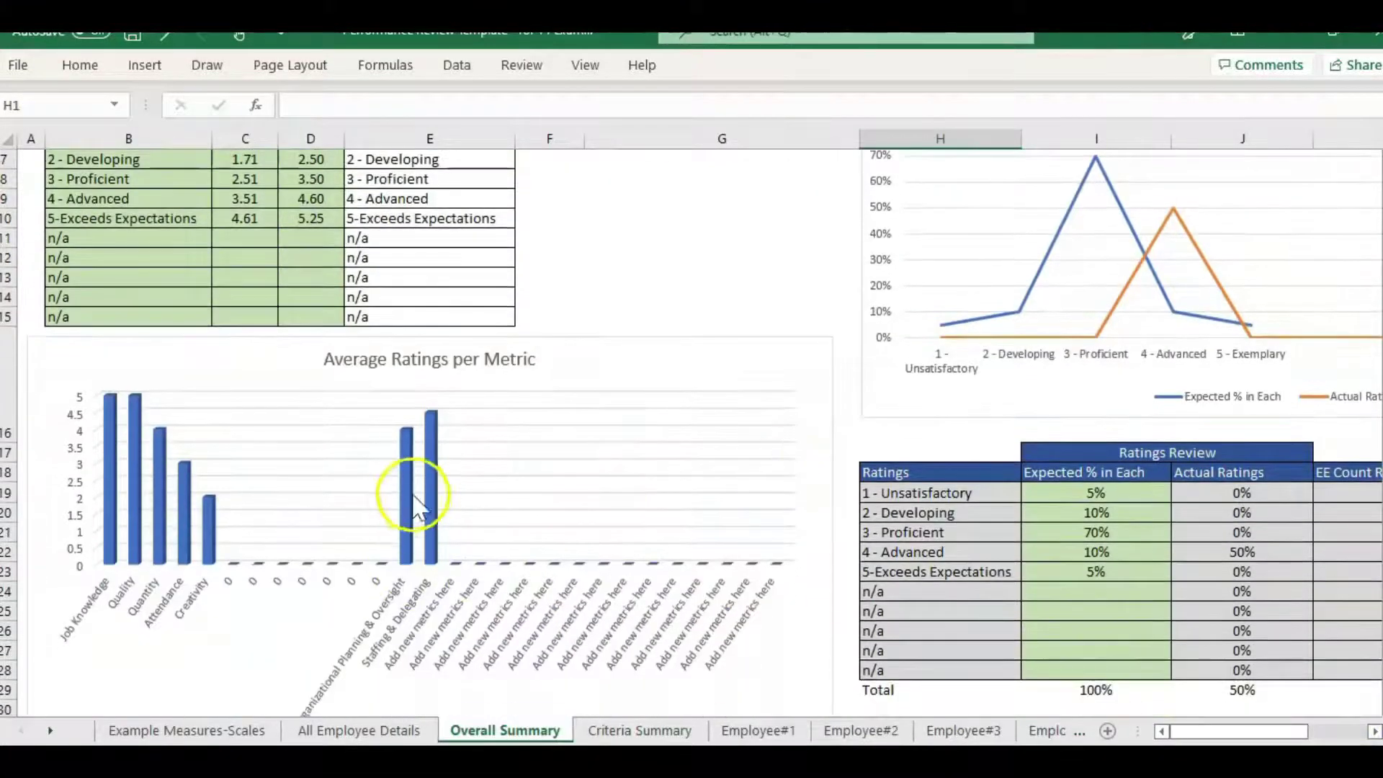
scroll(423, 487, "down", 2)
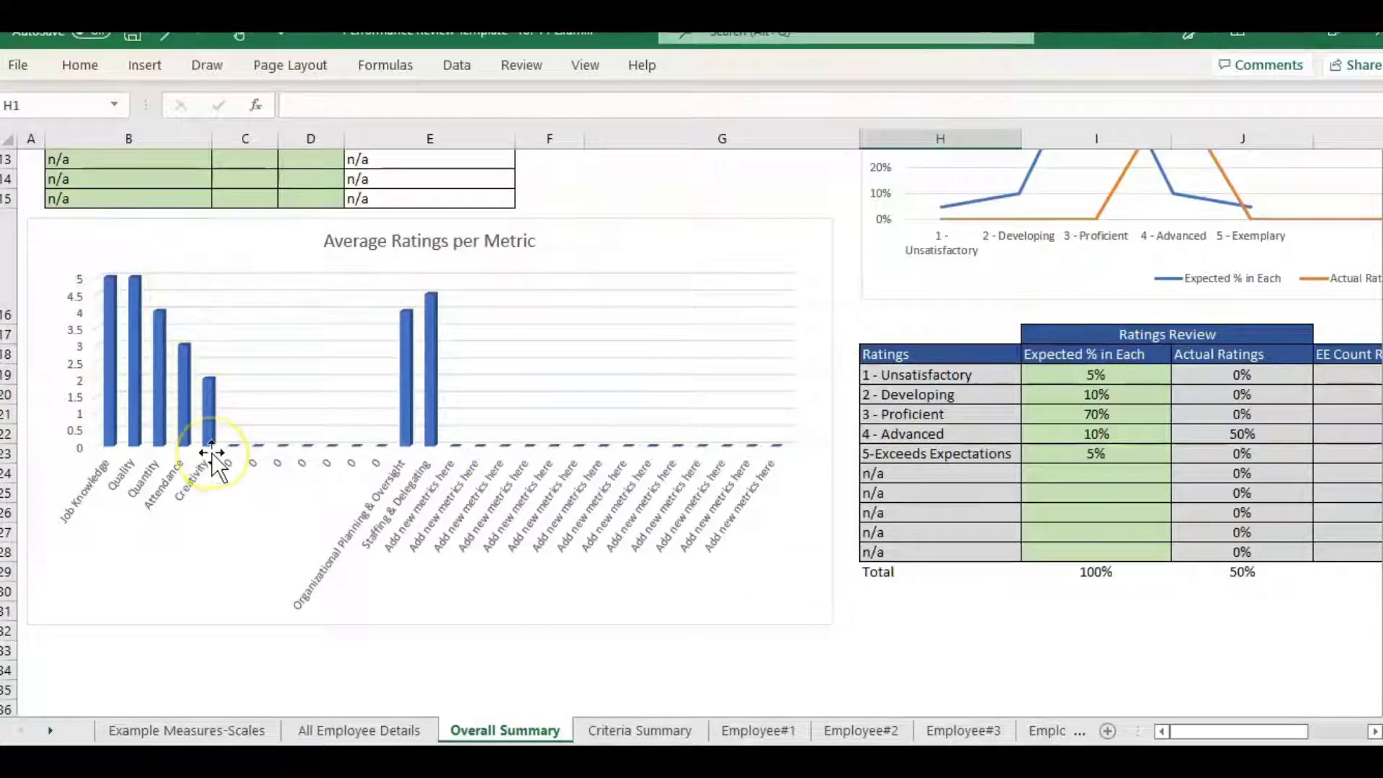
scroll(603, 446, "up", 4)
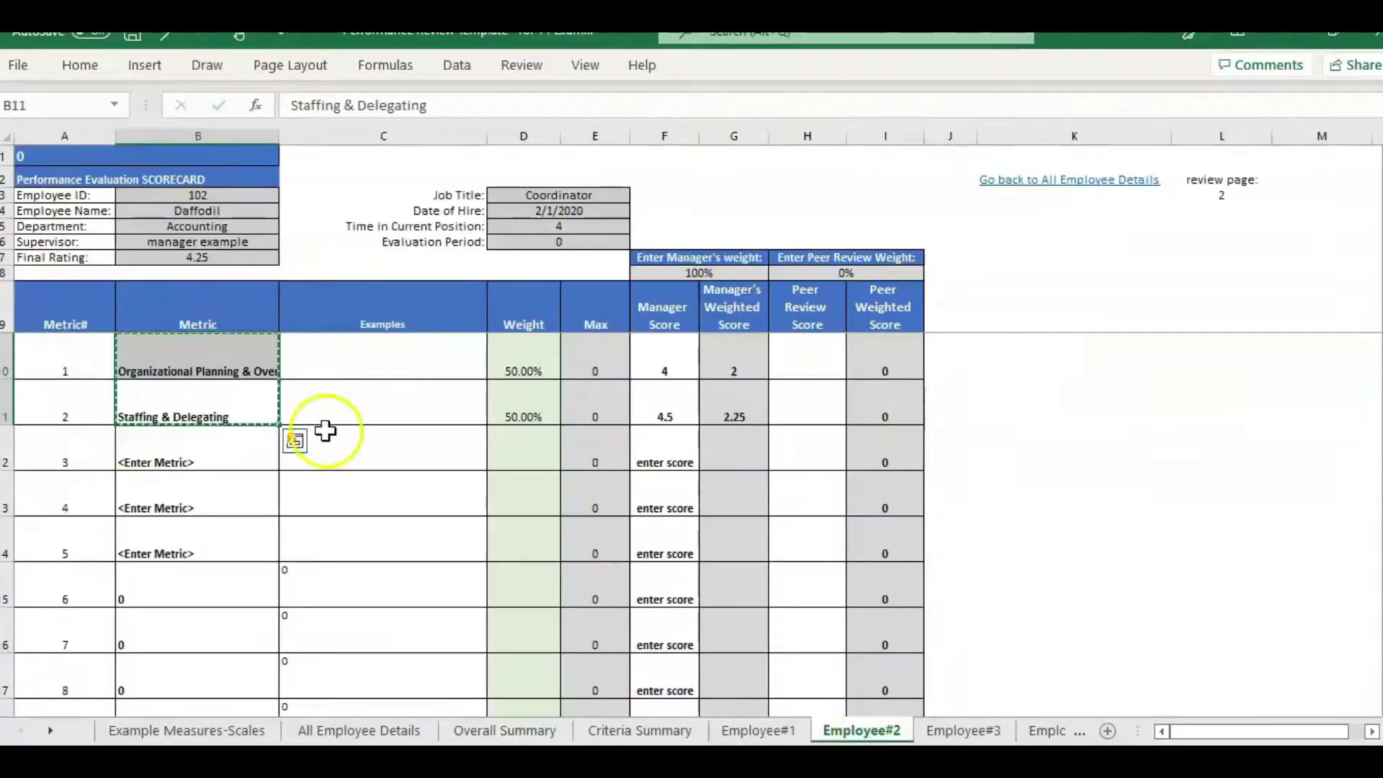
left_click(328, 441)
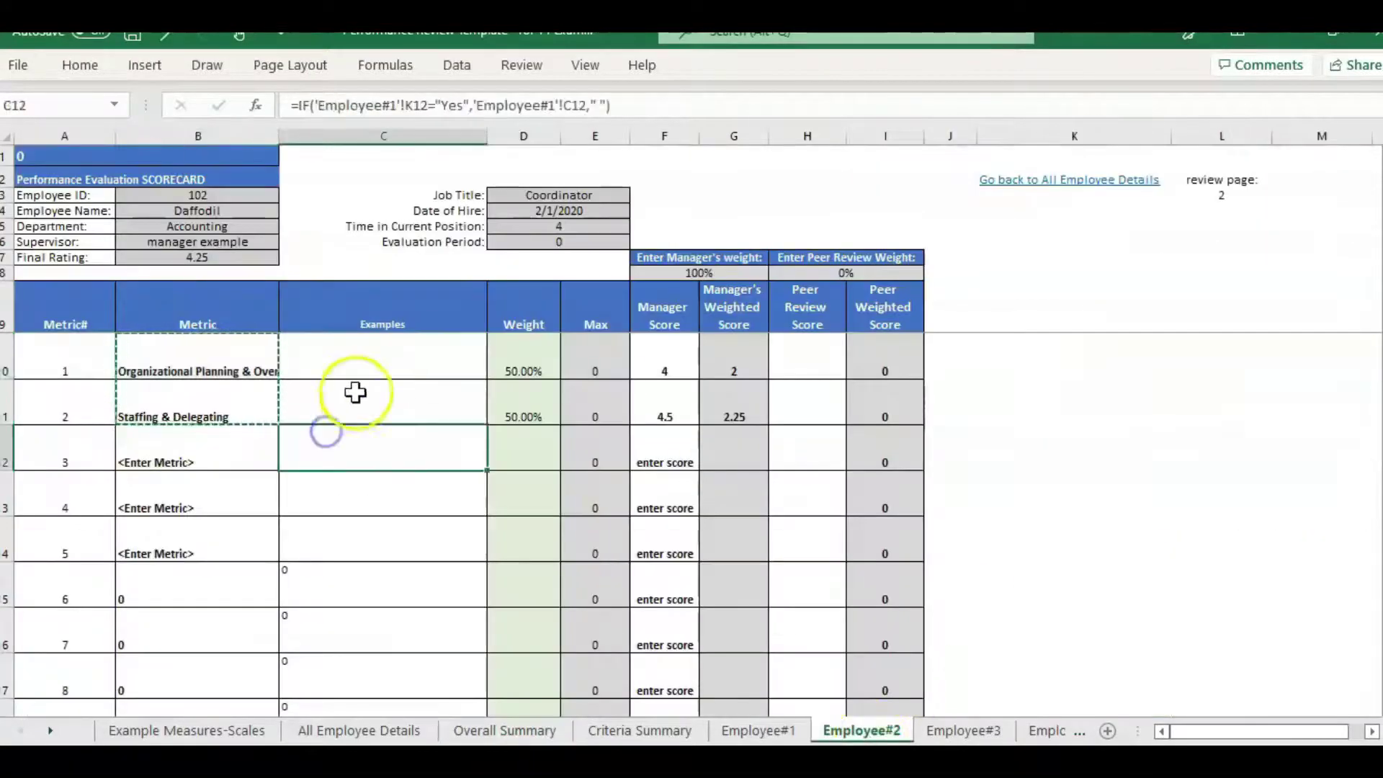
Step: Return to All Employee Details and inspect the manager weight cells and Go to Detail page column
left_click(1086, 179)
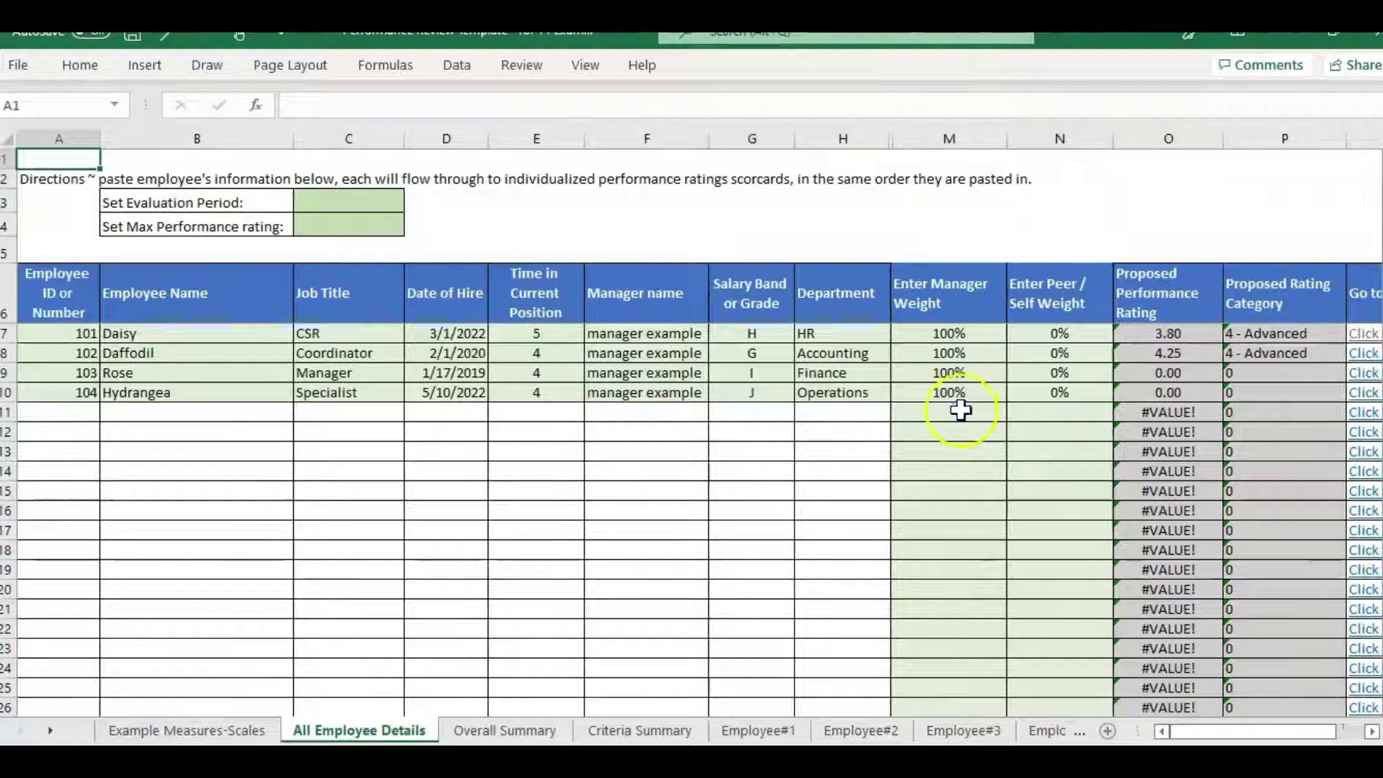
left_click(962, 411)
left_click(943, 543)
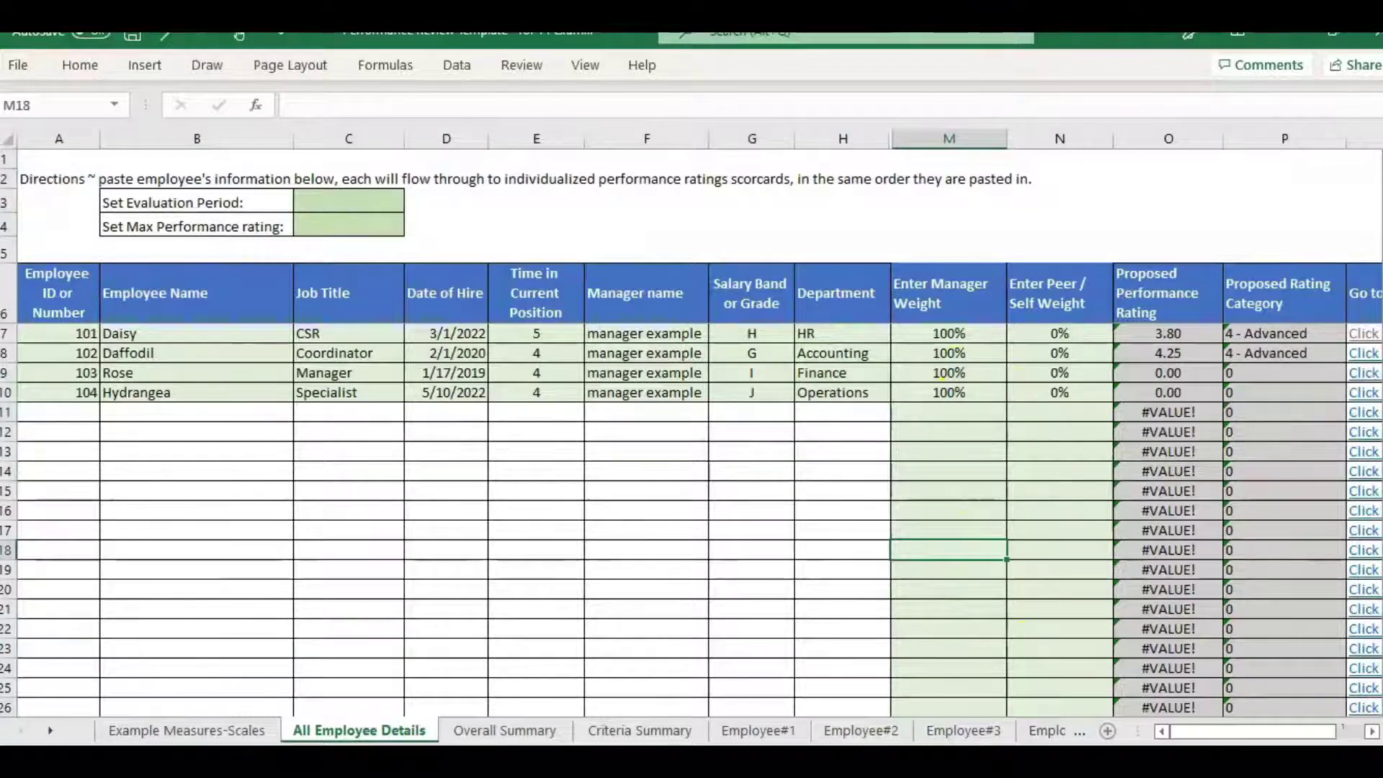
scroll(1311, 156, "right", 2)
left_click(895, 293)
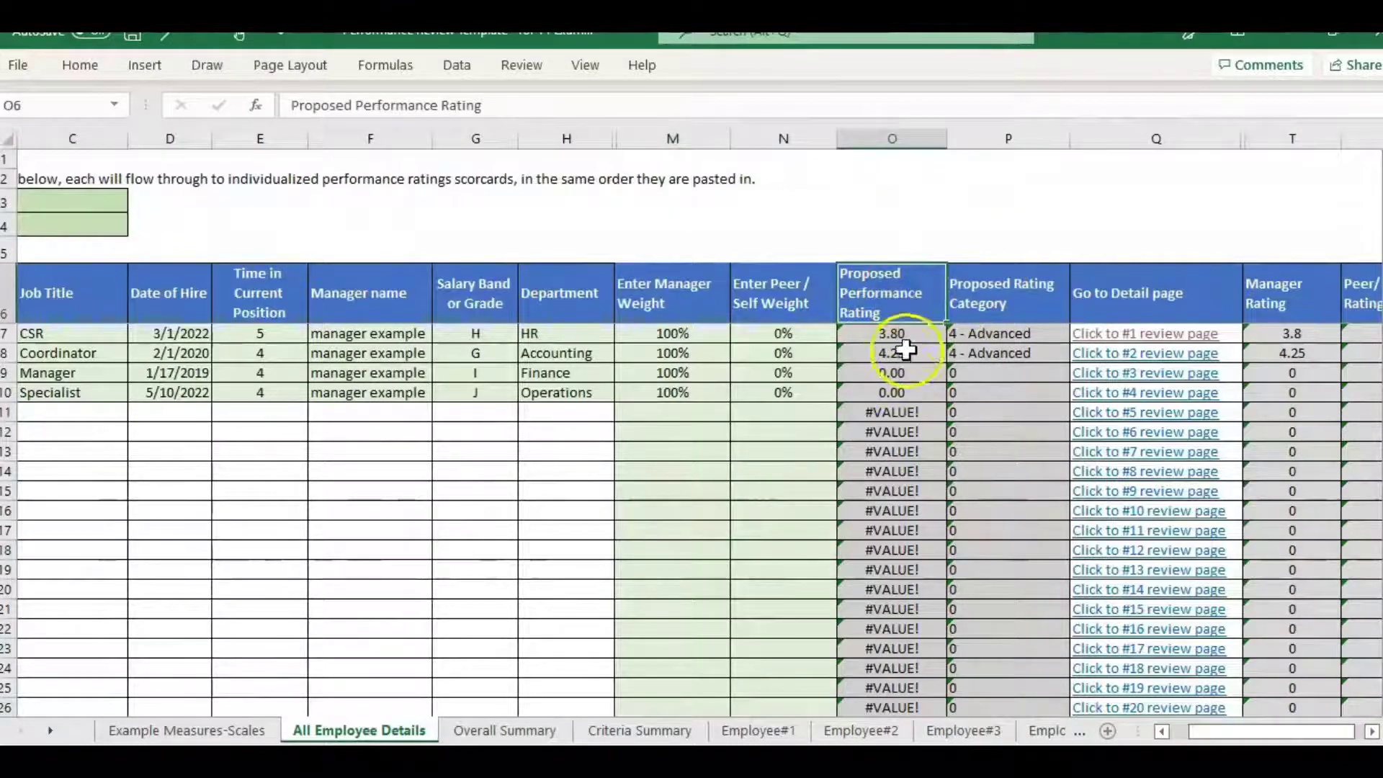
left_click(1087, 292)
Step: Review the Manager, Peer/ Self, Proposed Performance Rating and Category headers, finishing on Overall Summary
key("Right")
key("Right")
key("Right")
key("Left")
key("Left")
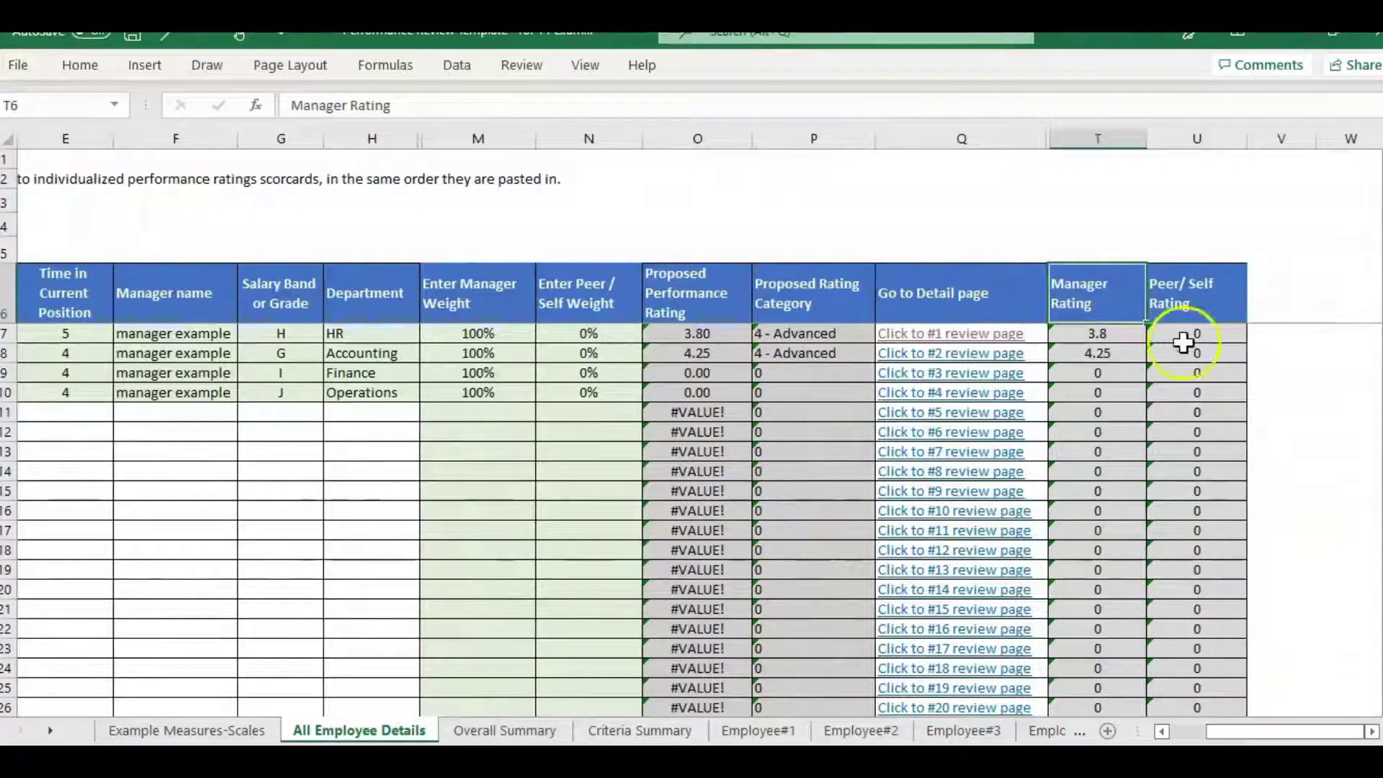
left_click(1224, 298)
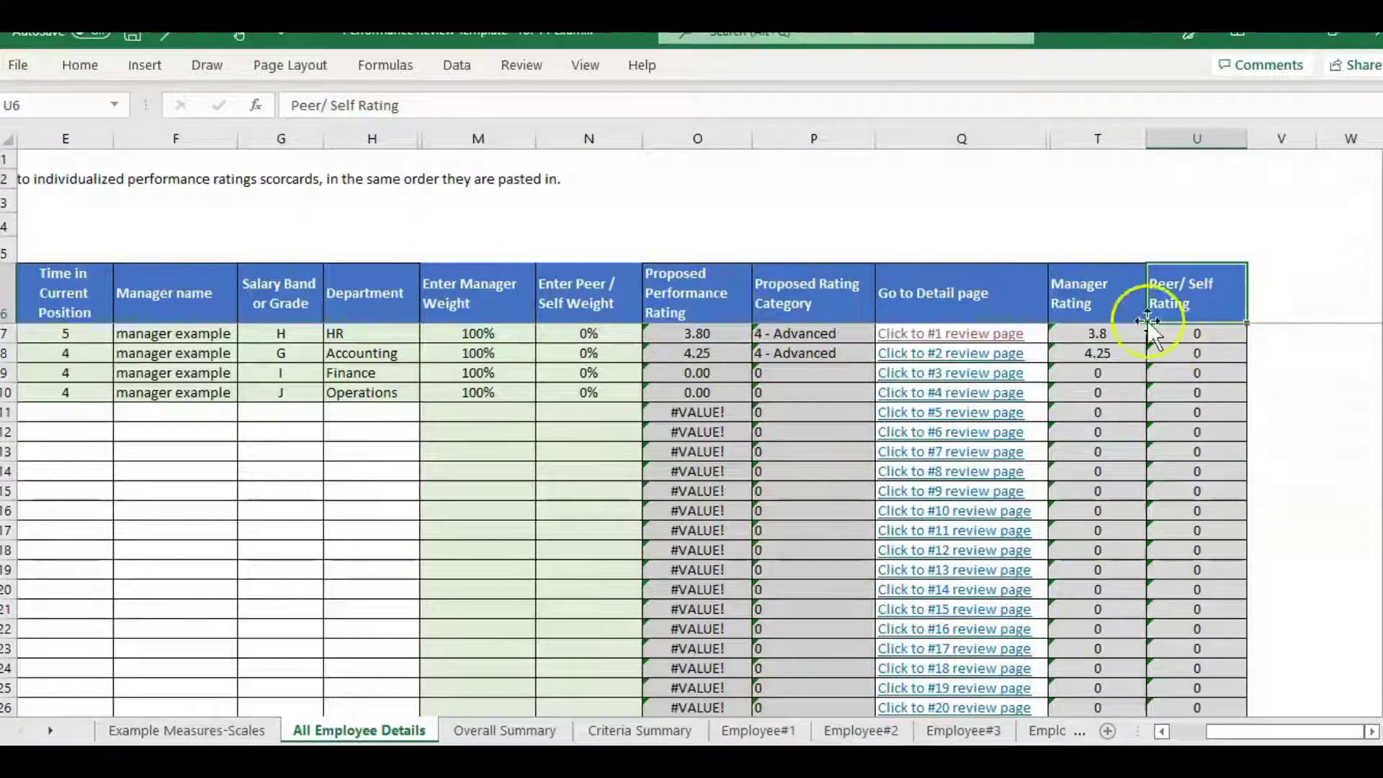
left_click(668, 291)
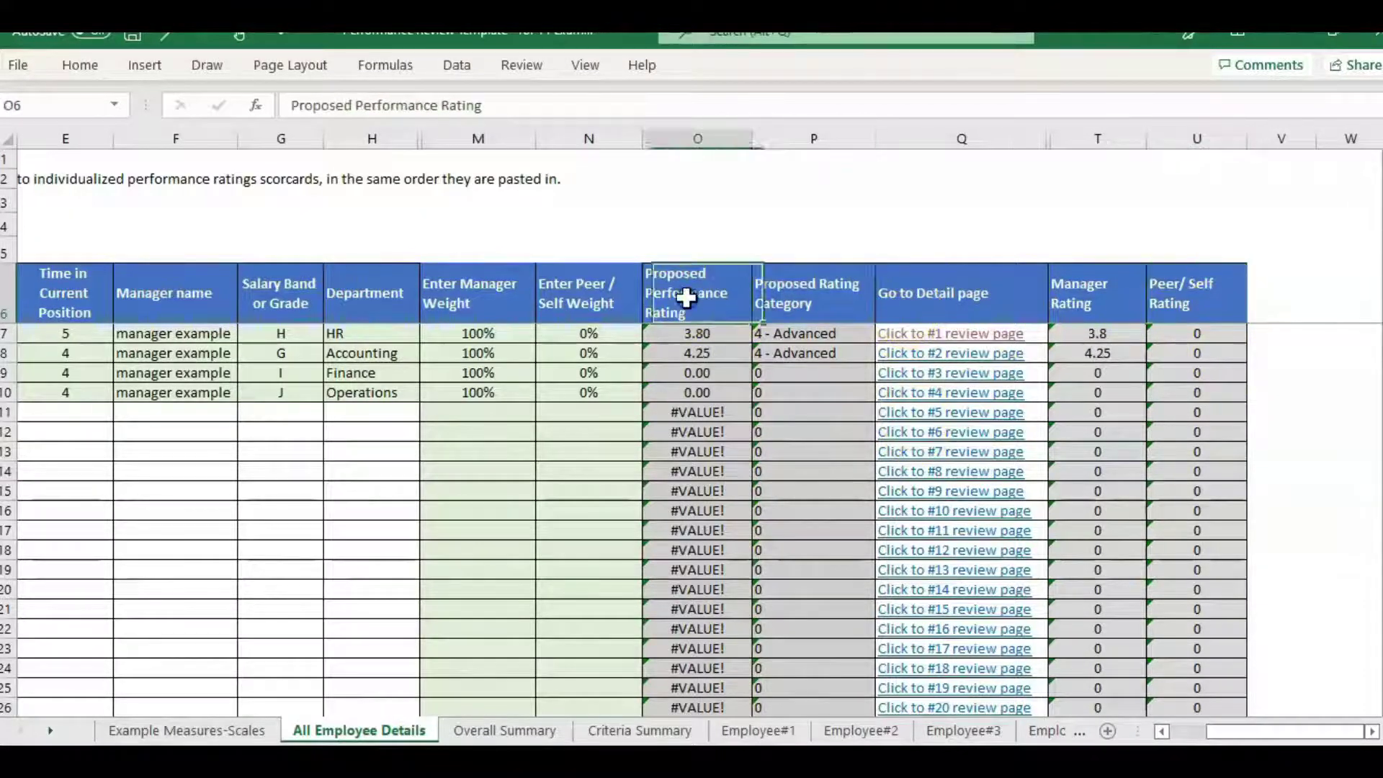
left_click(841, 307)
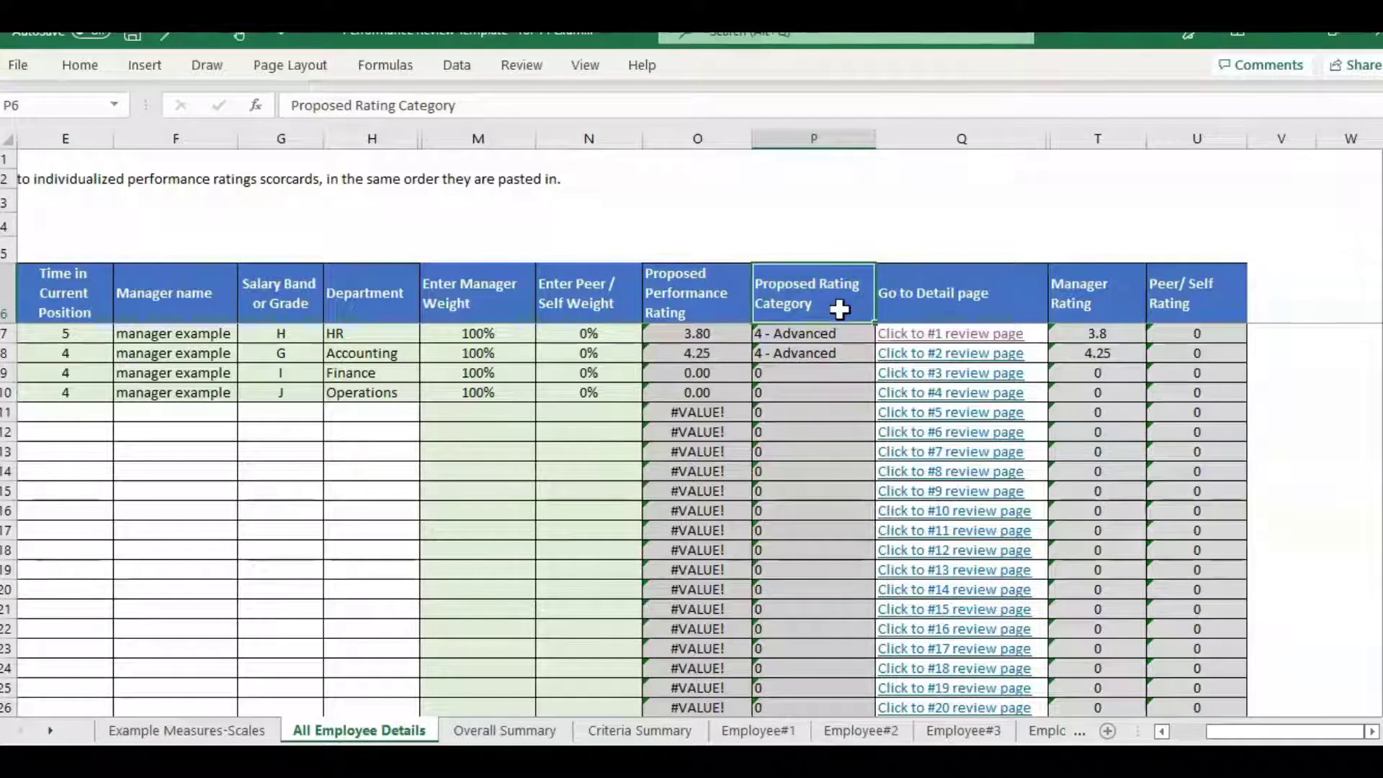
left_click(695, 306)
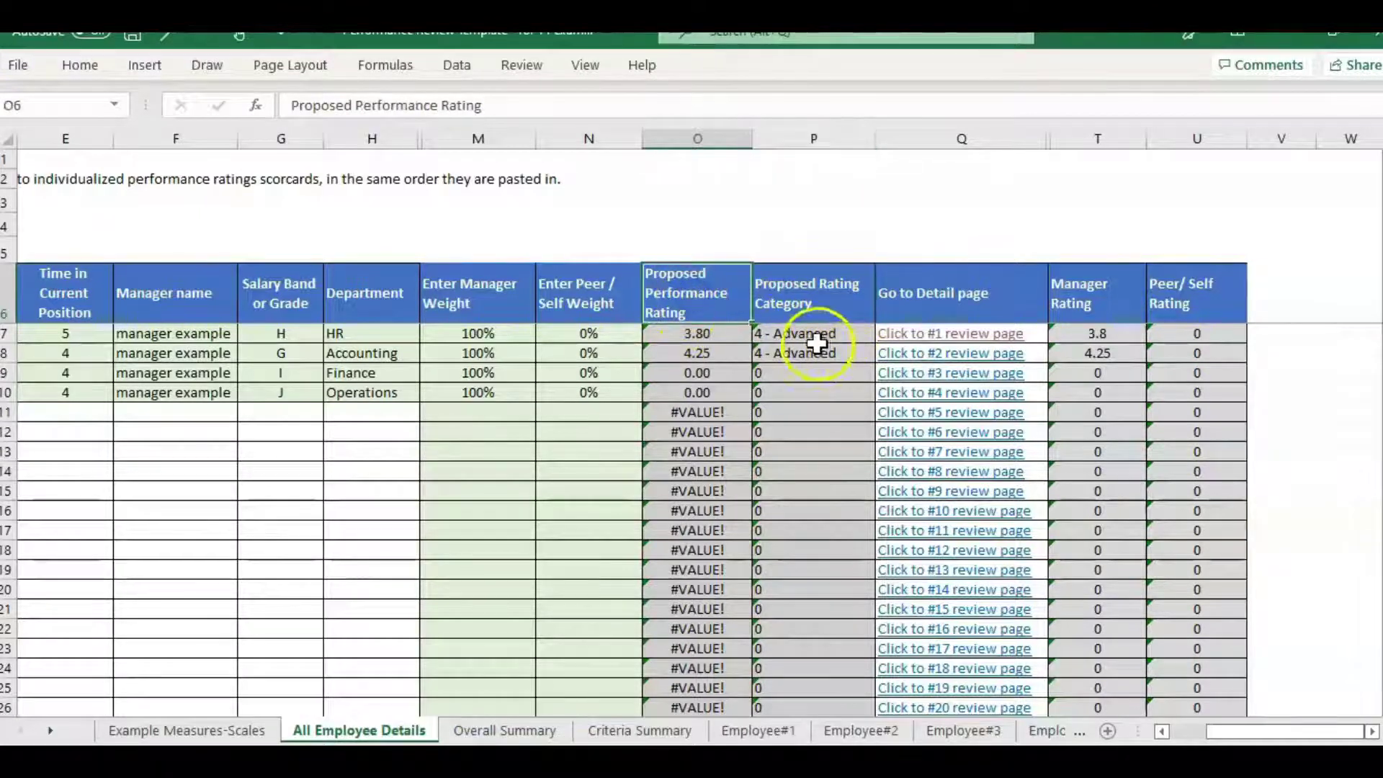
left_click(536, 733)
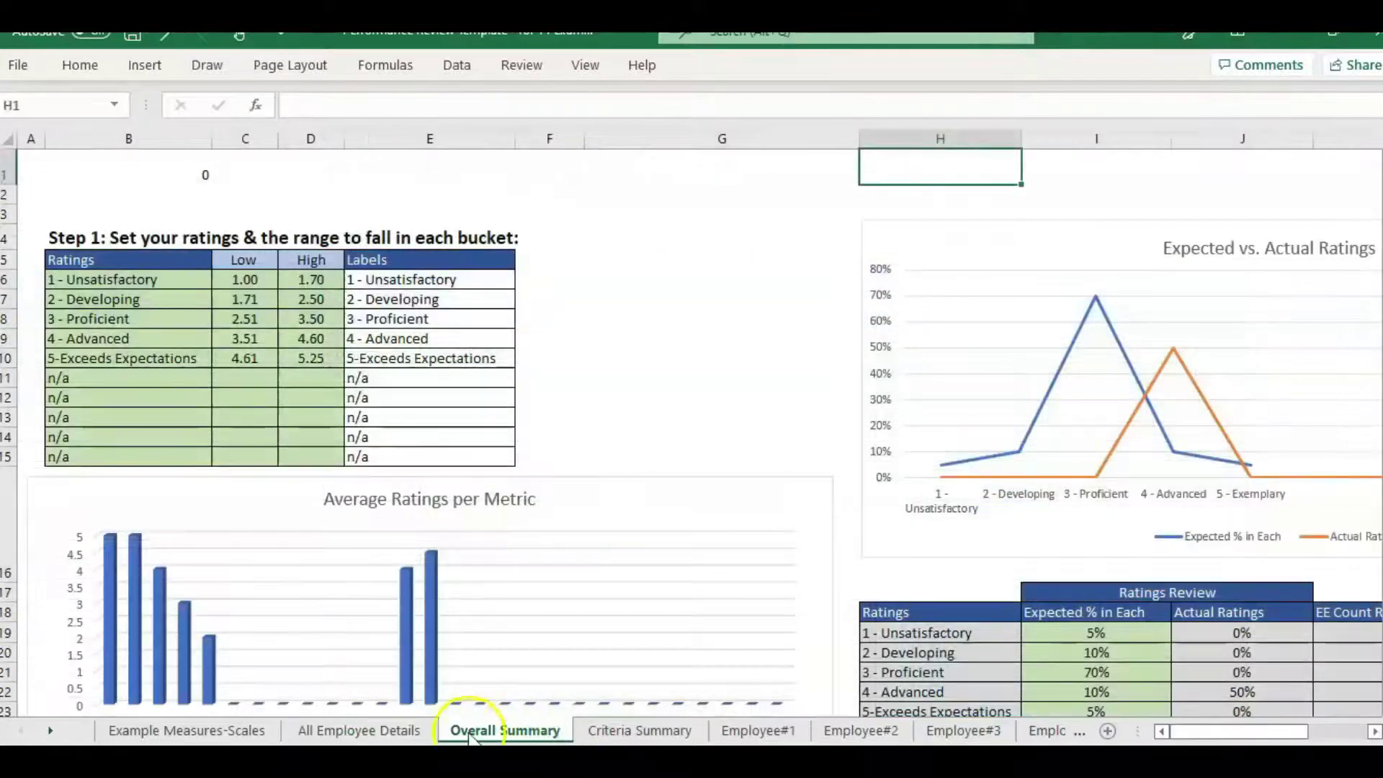
left_click(144, 319)
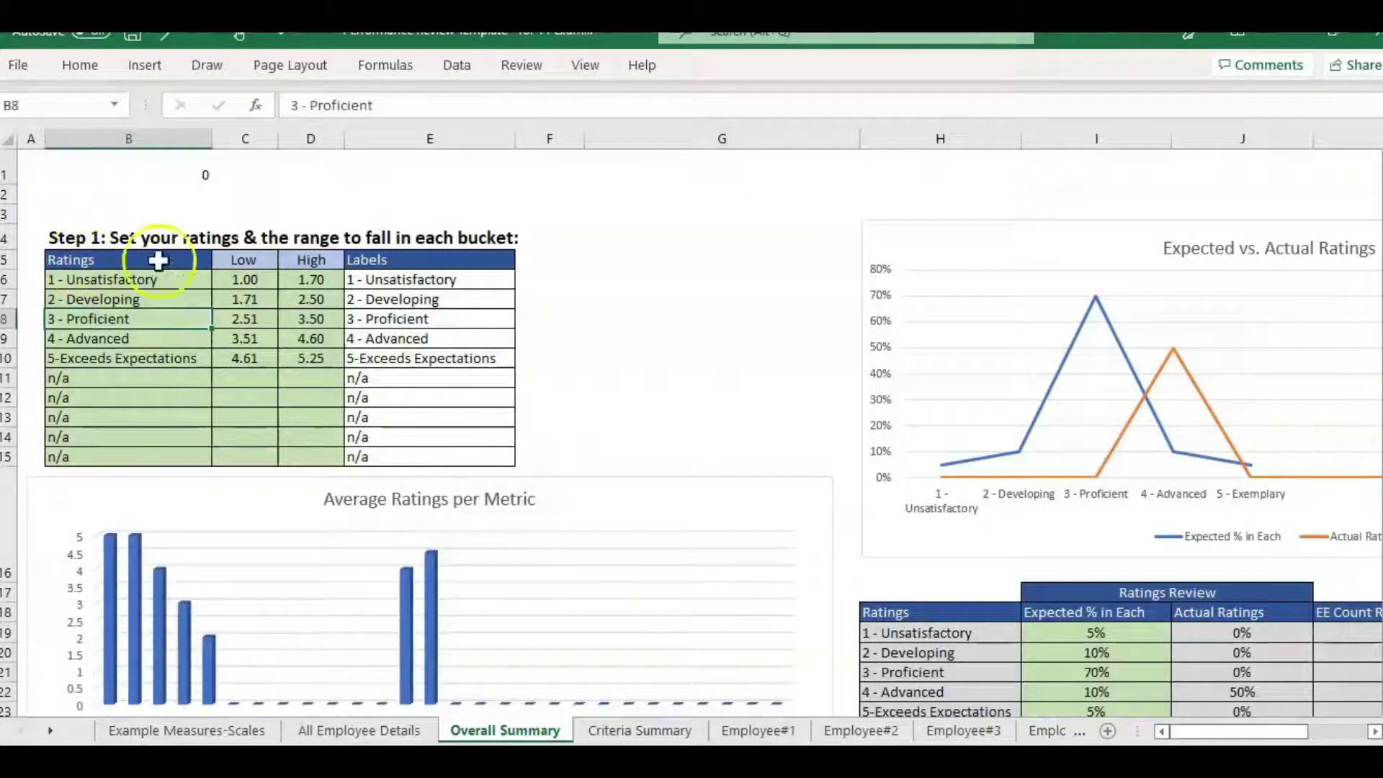
left_click(243, 258)
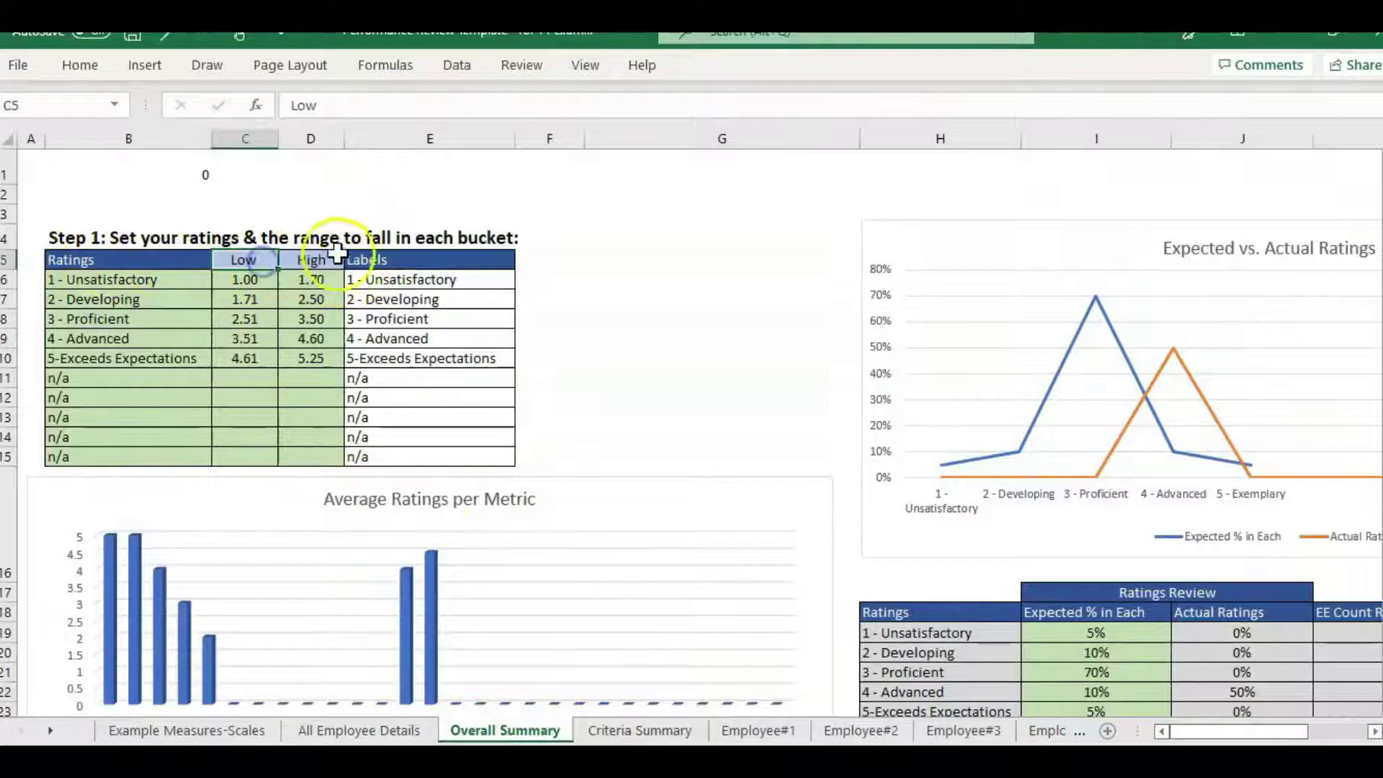
left_click(323, 256)
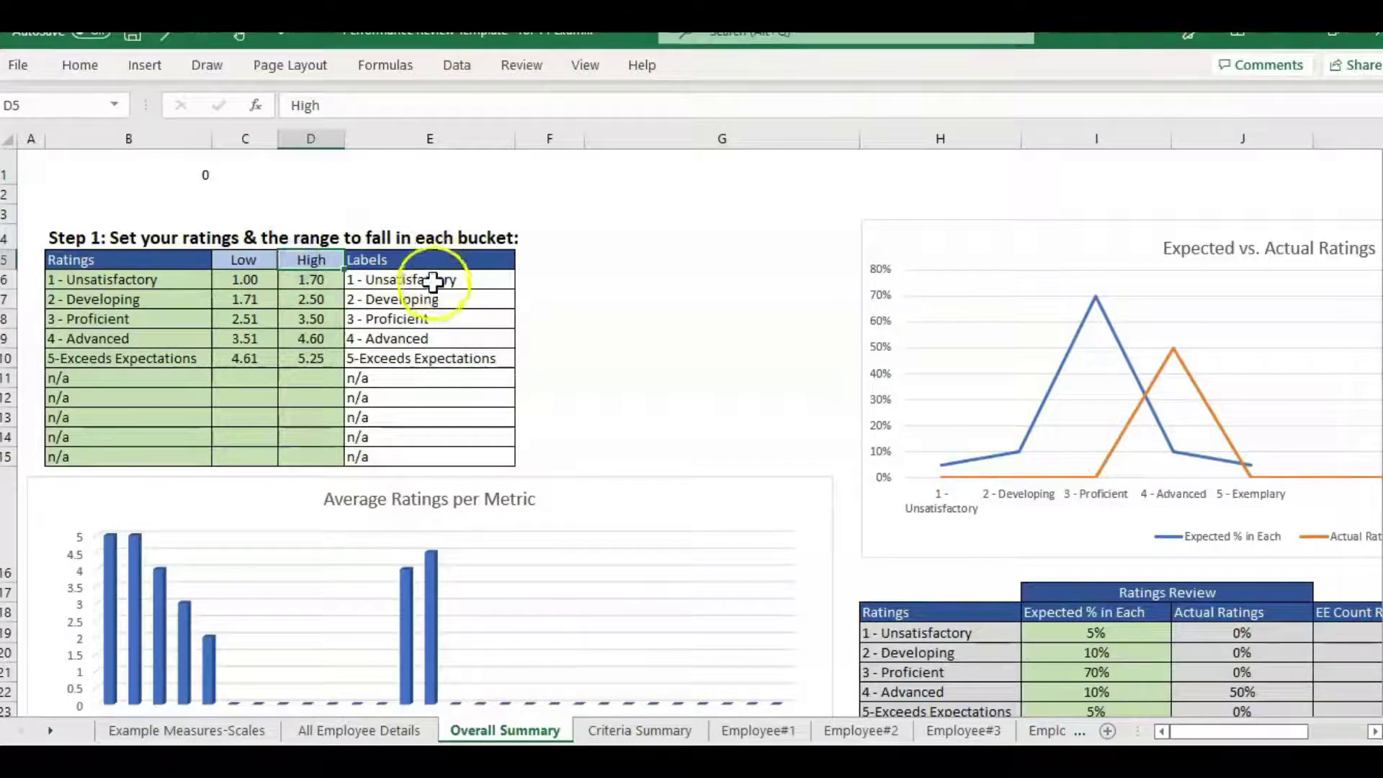
left_click(433, 281)
left_click(131, 279)
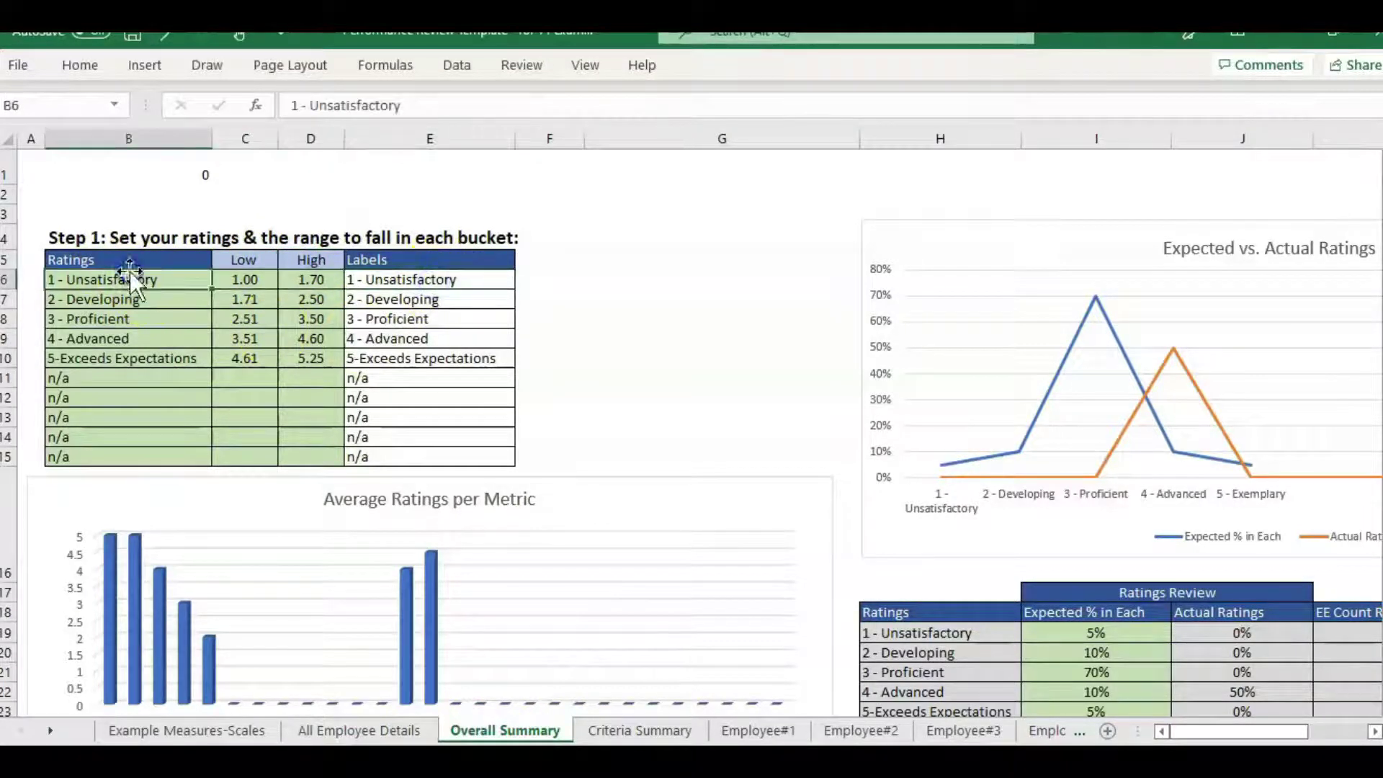
left_click(319, 291)
left_click_drag(185, 280, 403, 466)
left_click_drag(179, 460, 192, 278)
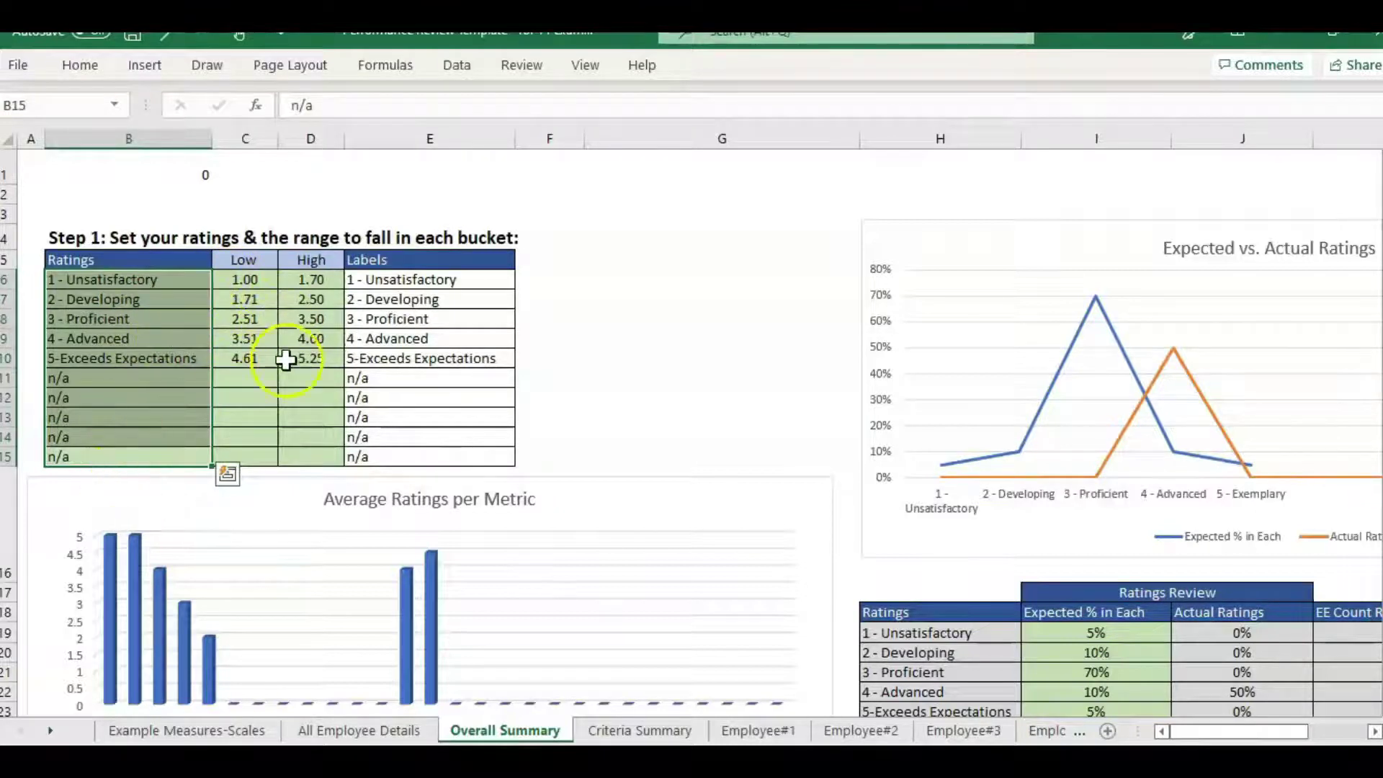
left_click(309, 353)
left_click(246, 320)
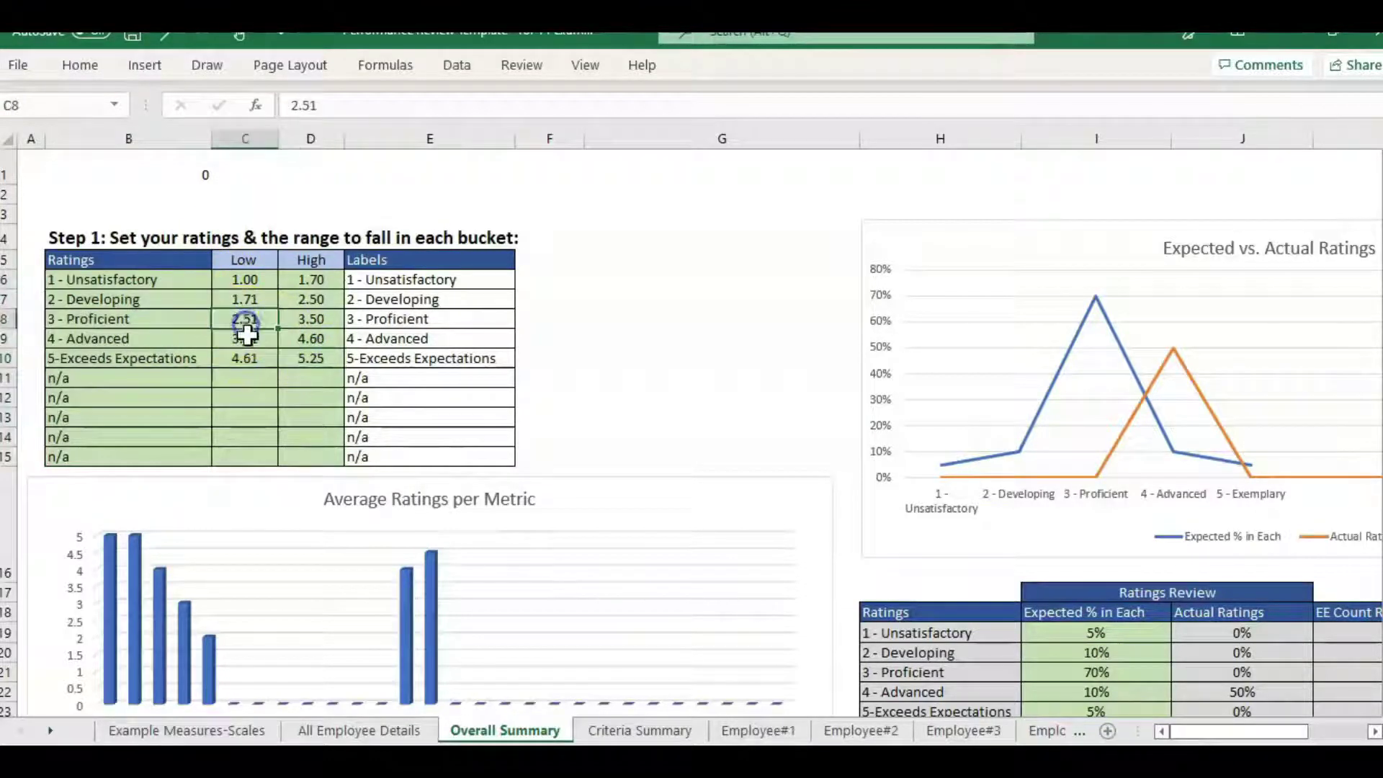
left_click(247, 338)
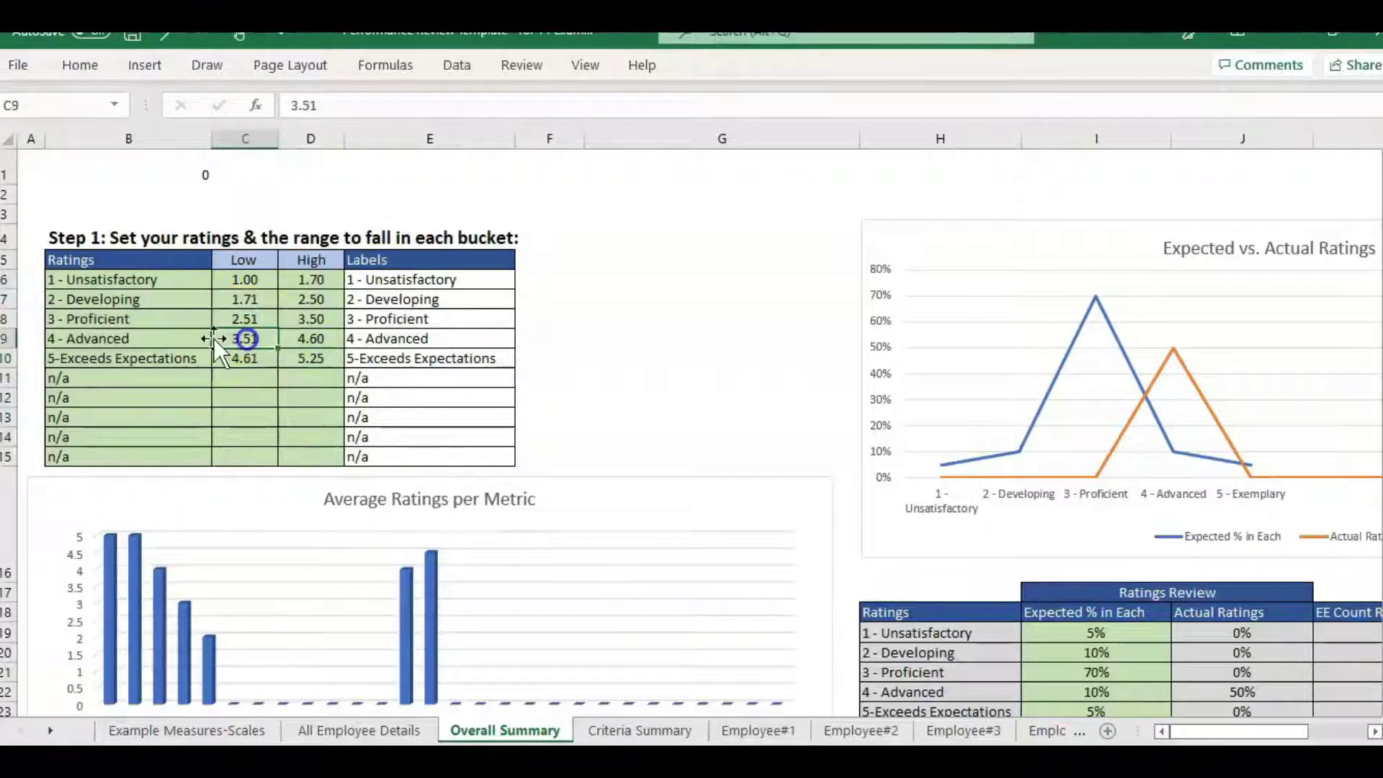
left_click(312, 344)
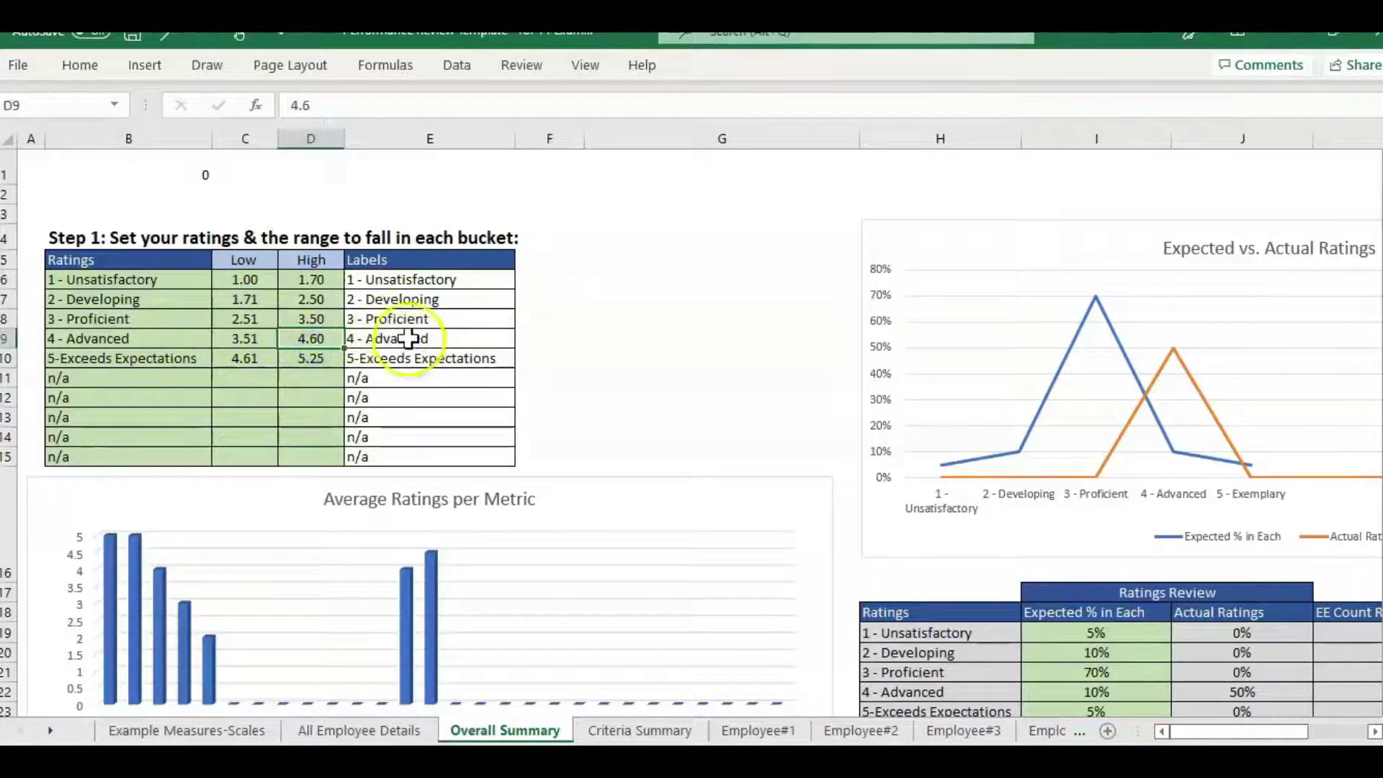
left_click(409, 338)
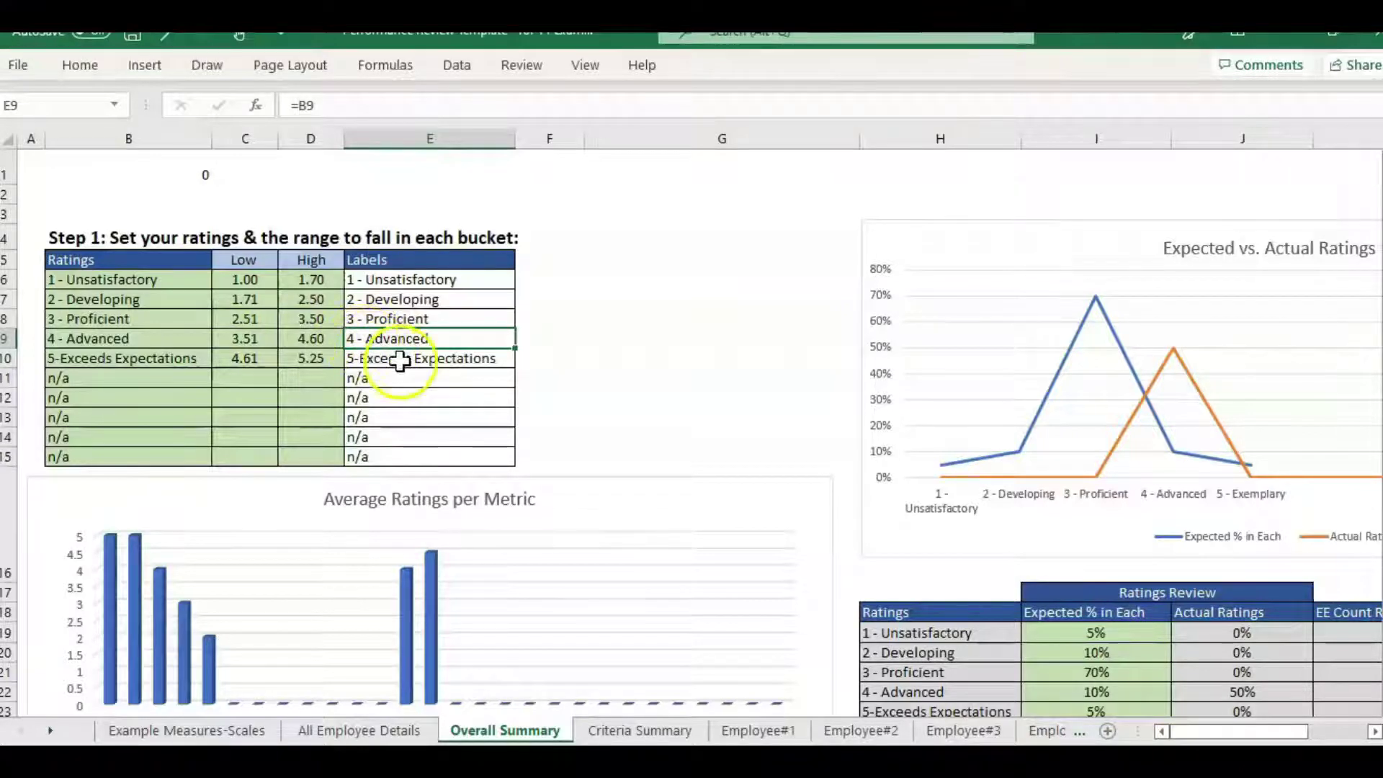
left_click_drag(260, 279, 303, 381)
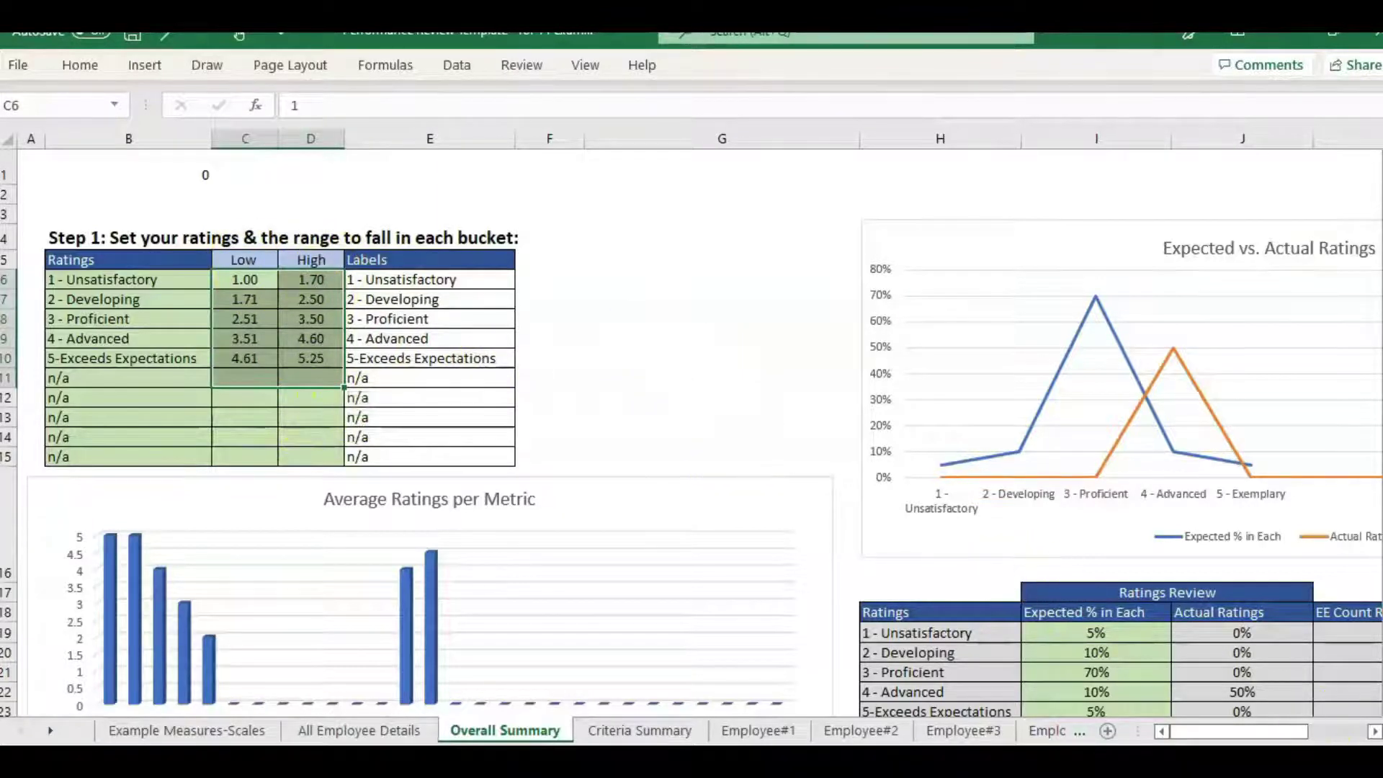
left_click(1374, 731)
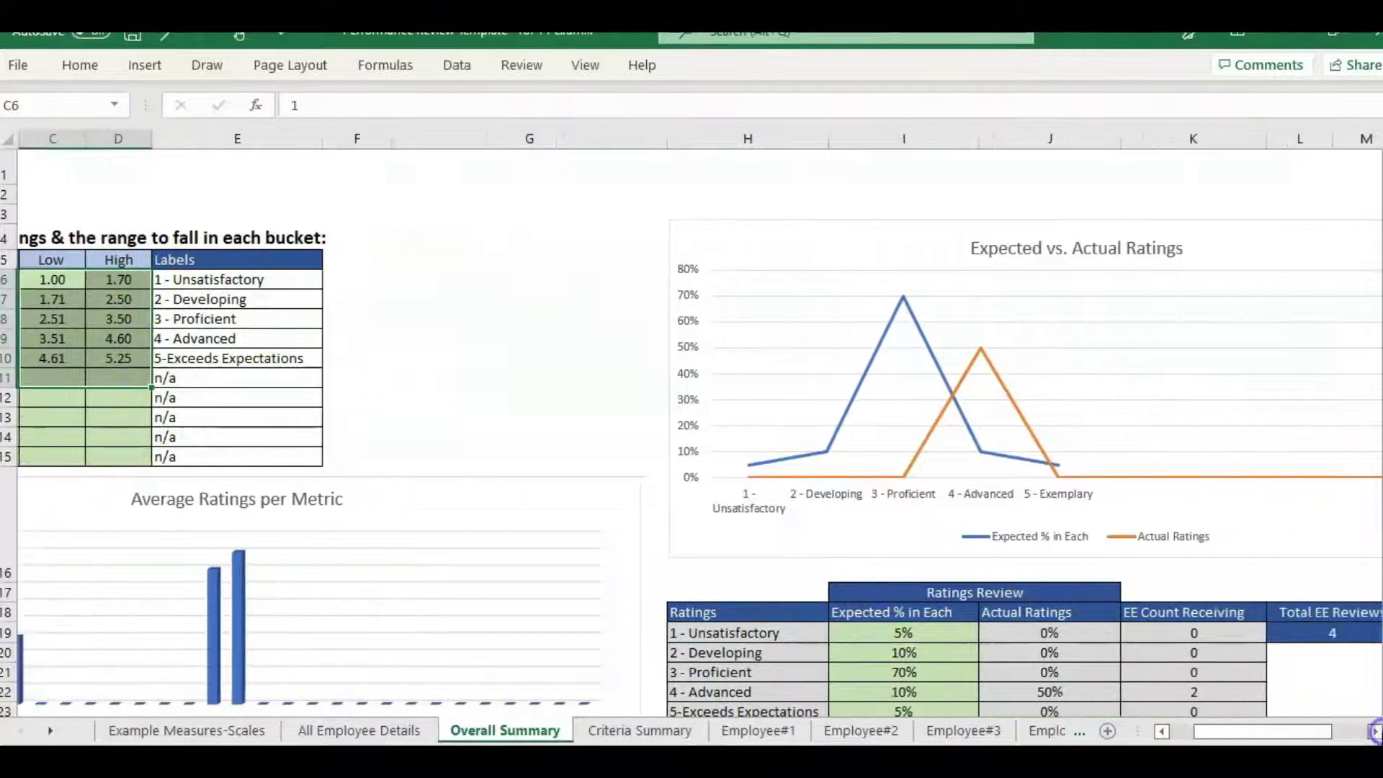
mouse_move(598, 301)
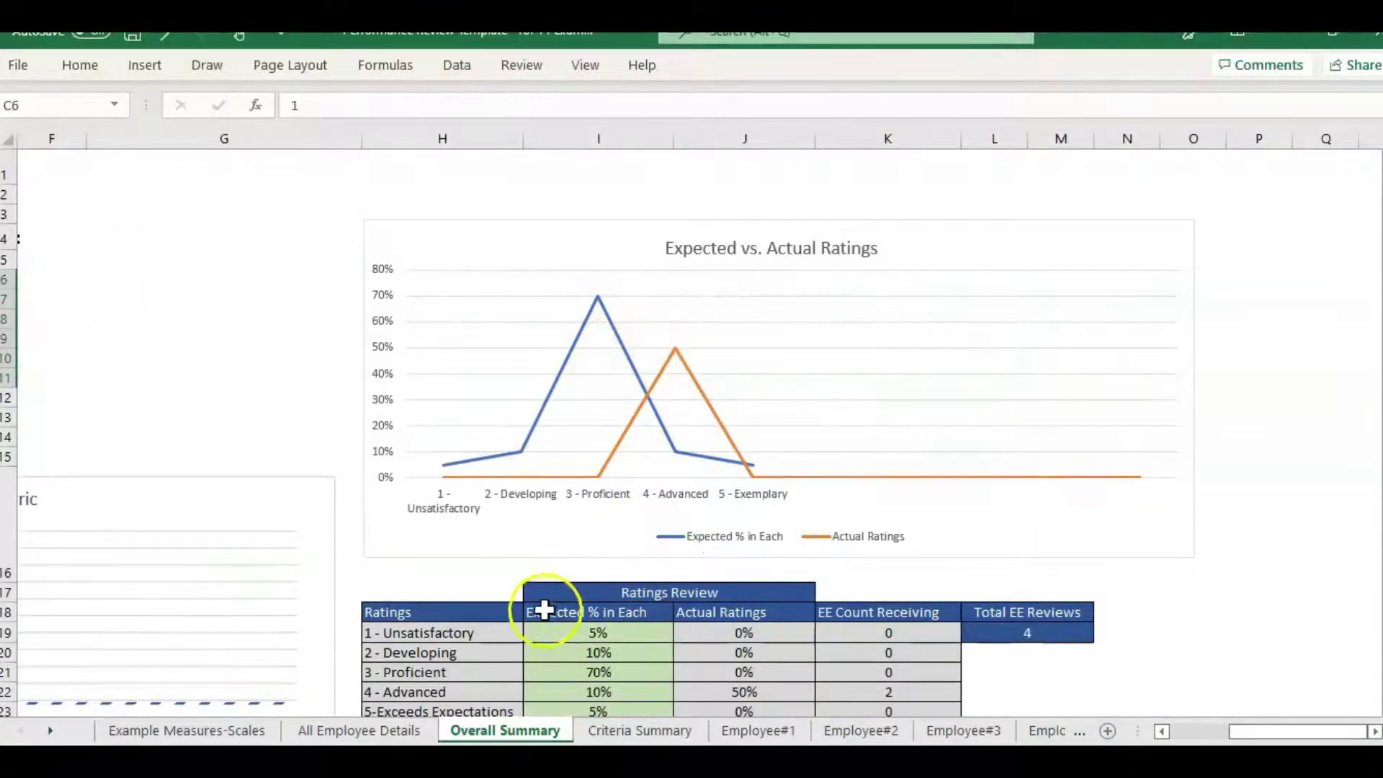
scroll(566, 610, "down", 1)
scroll(566, 610, "down", 1)
left_click(587, 516)
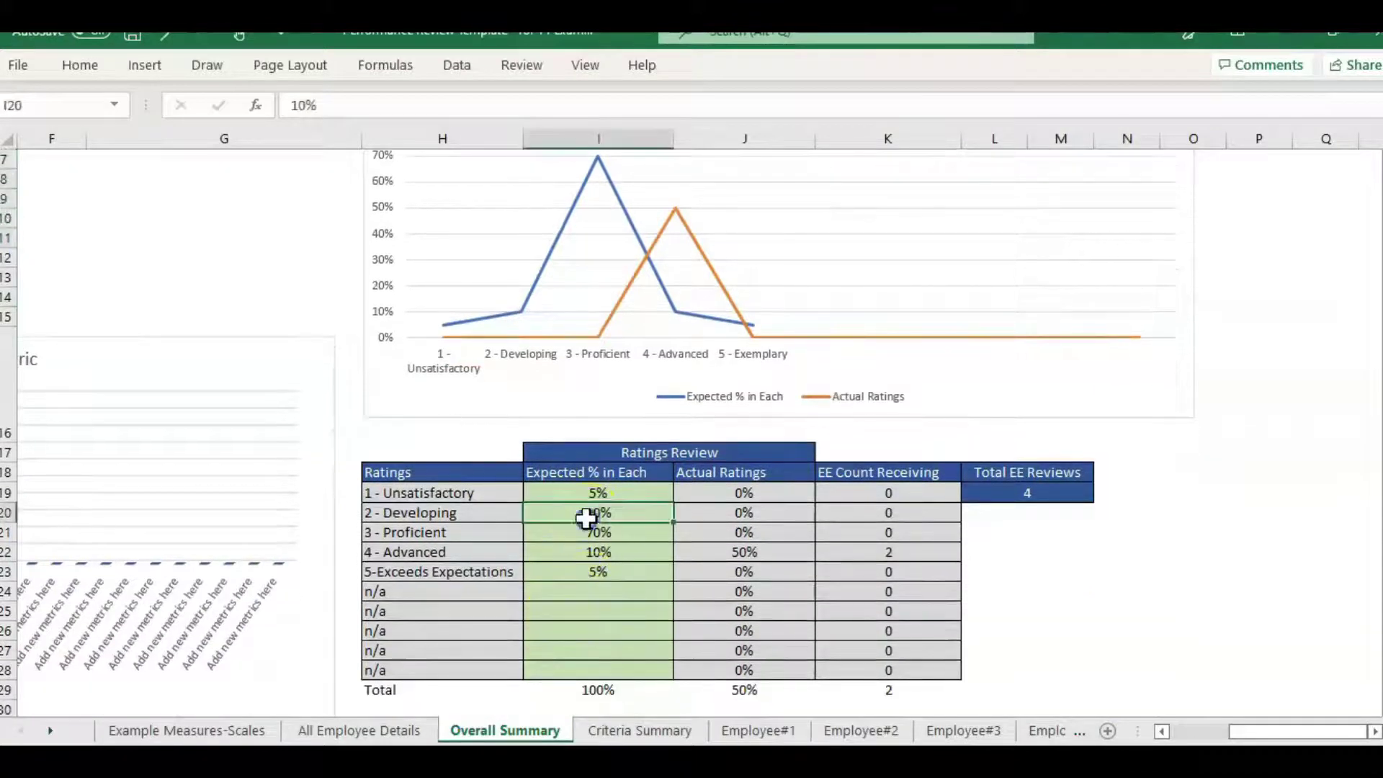
left_click(625, 493)
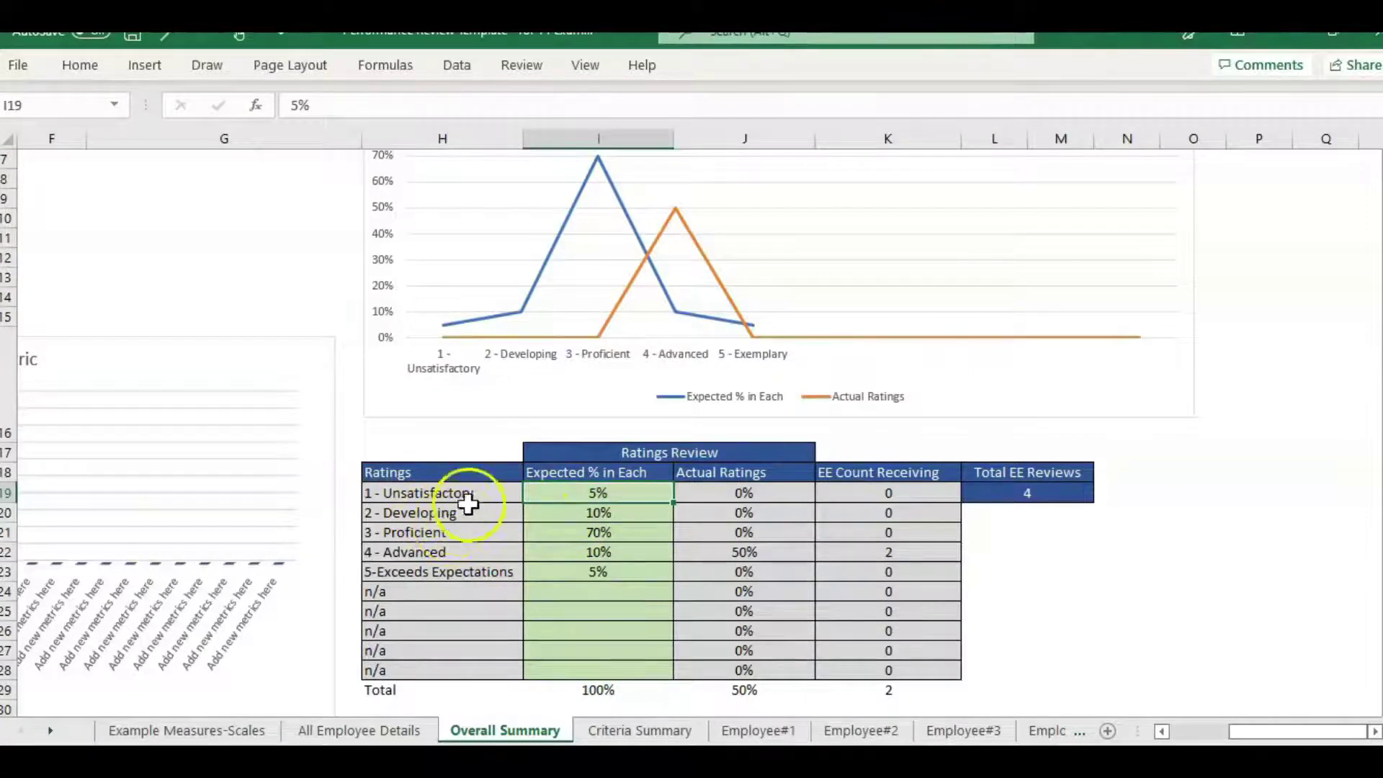
left_click(645, 571)
left_click_drag(600, 533, 605, 565)
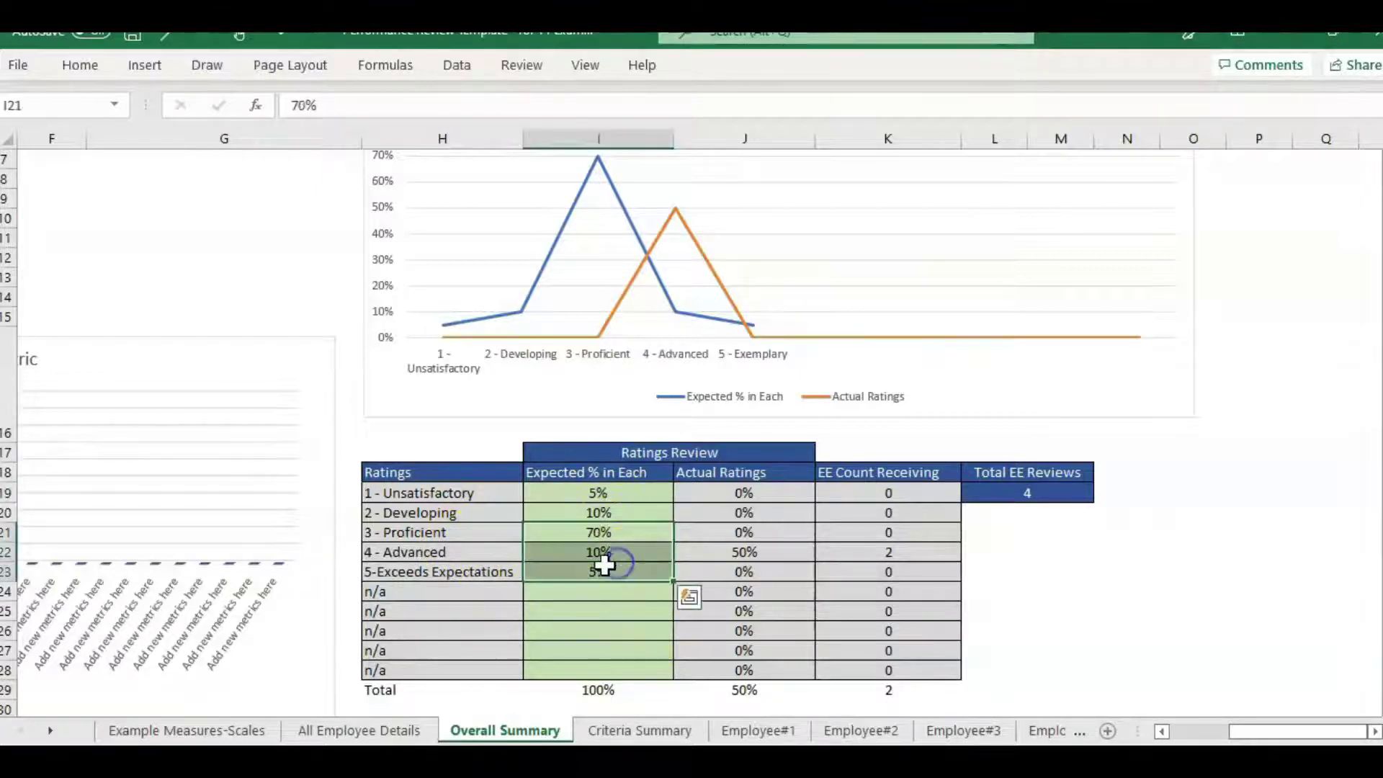
left_click(603, 496)
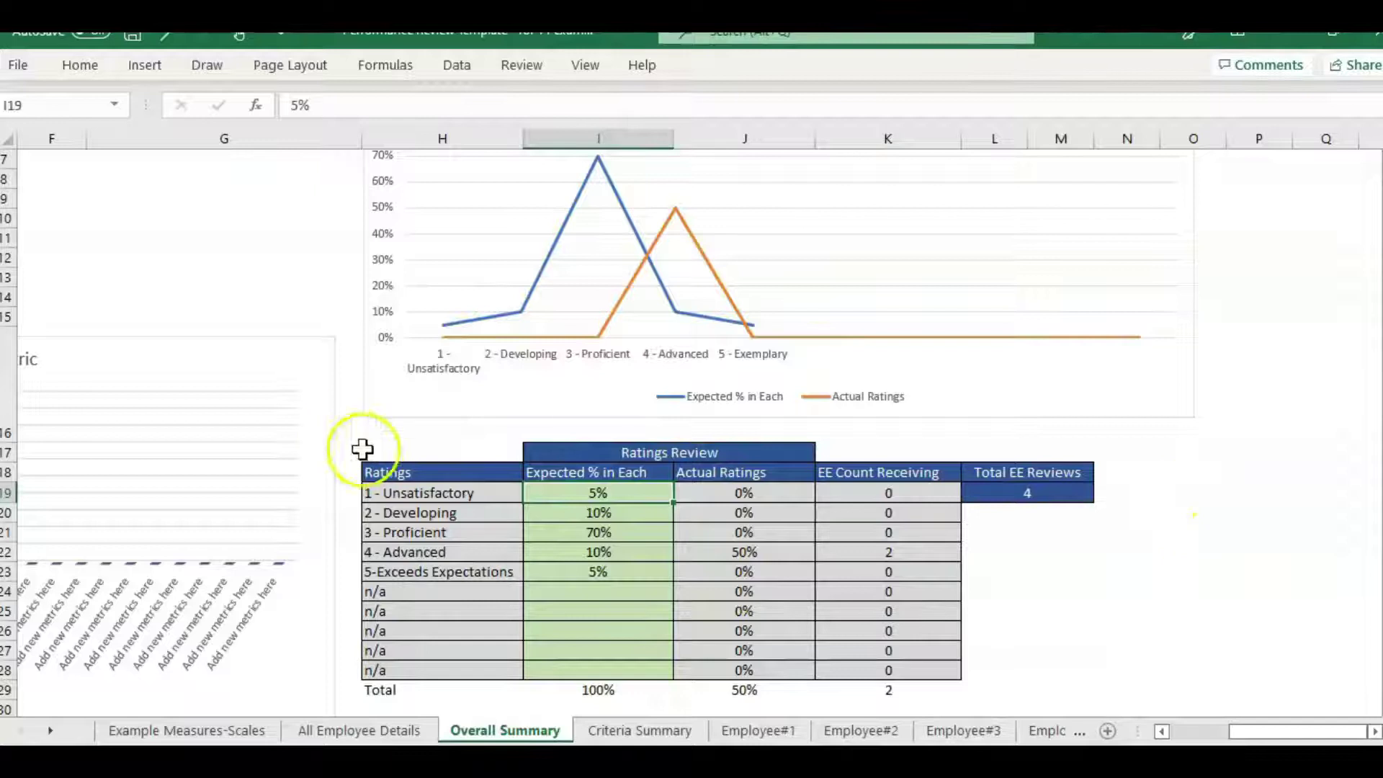
left_click(1118, 572)
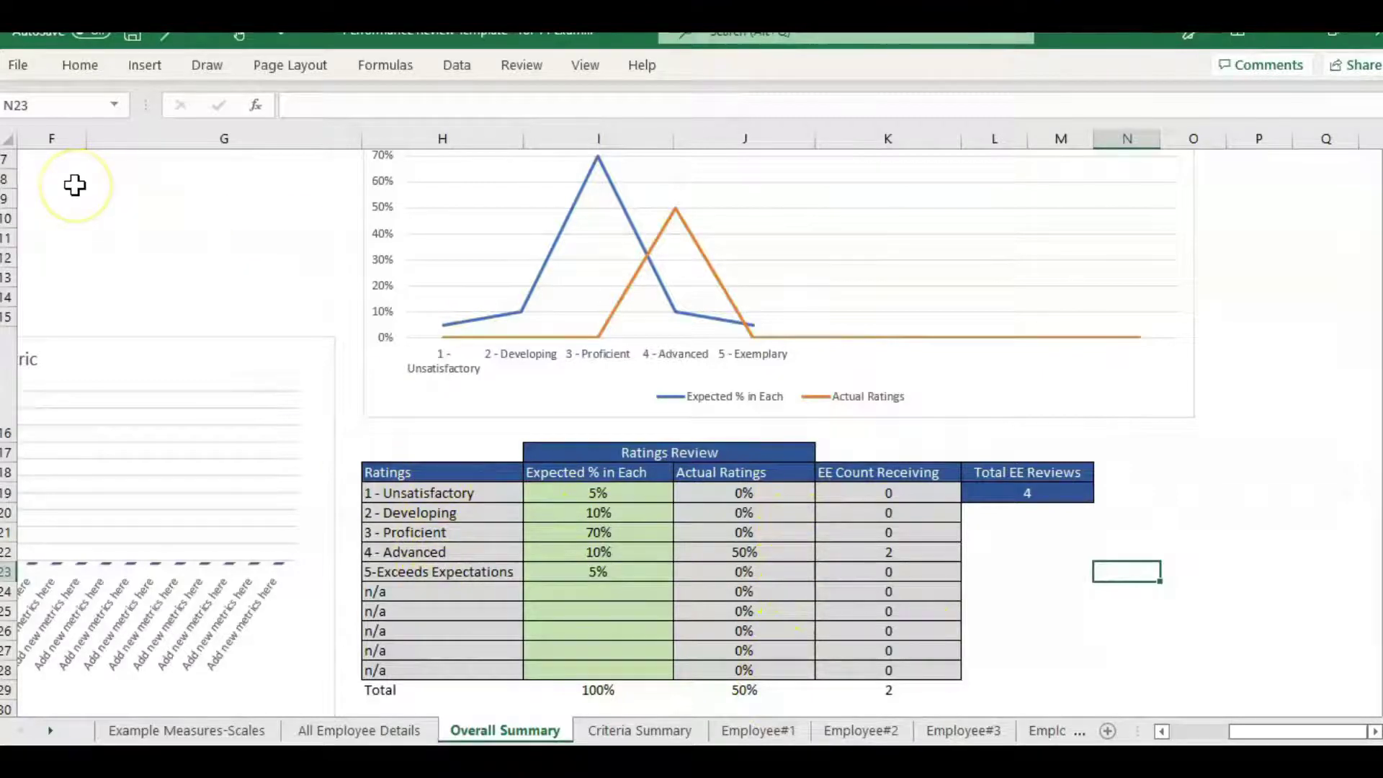
left_click(802, 556)
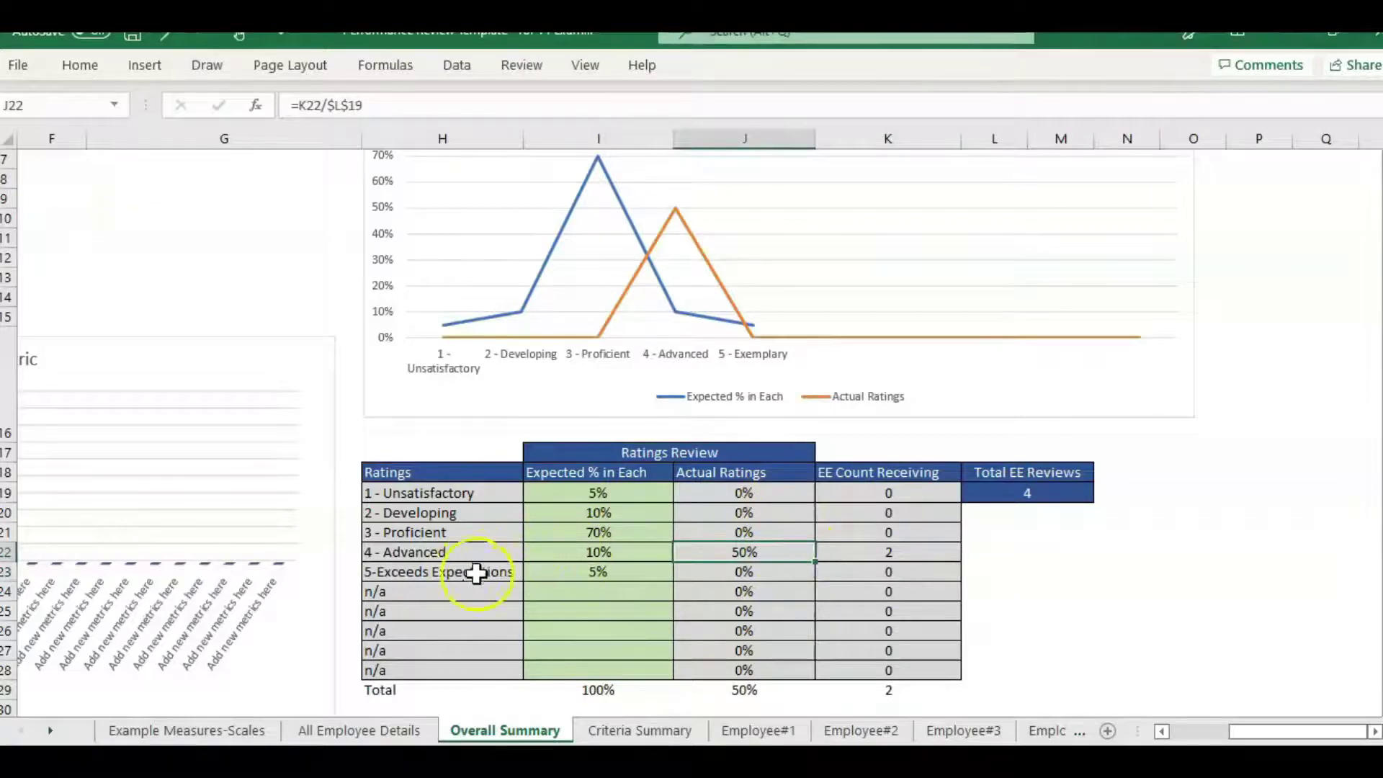
left_click(1022, 539)
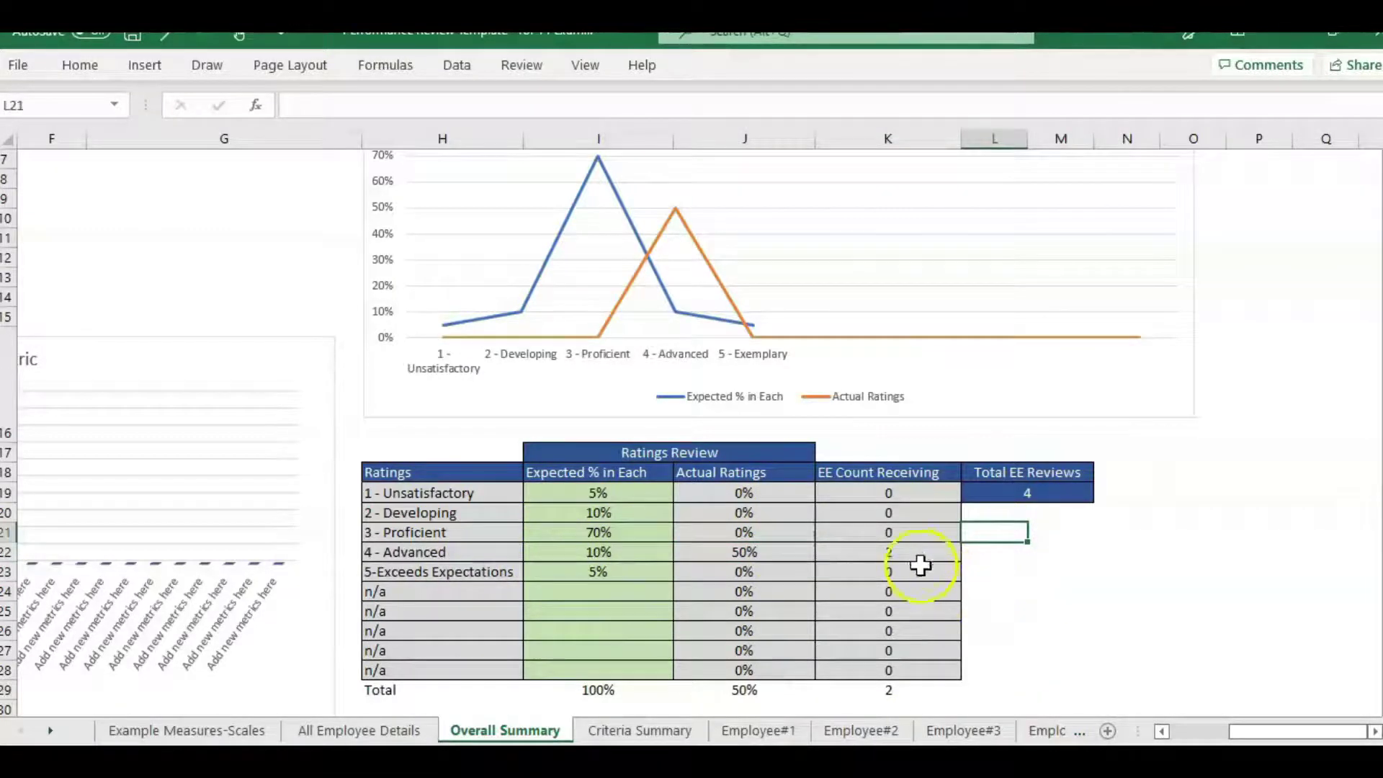
left_click(984, 553)
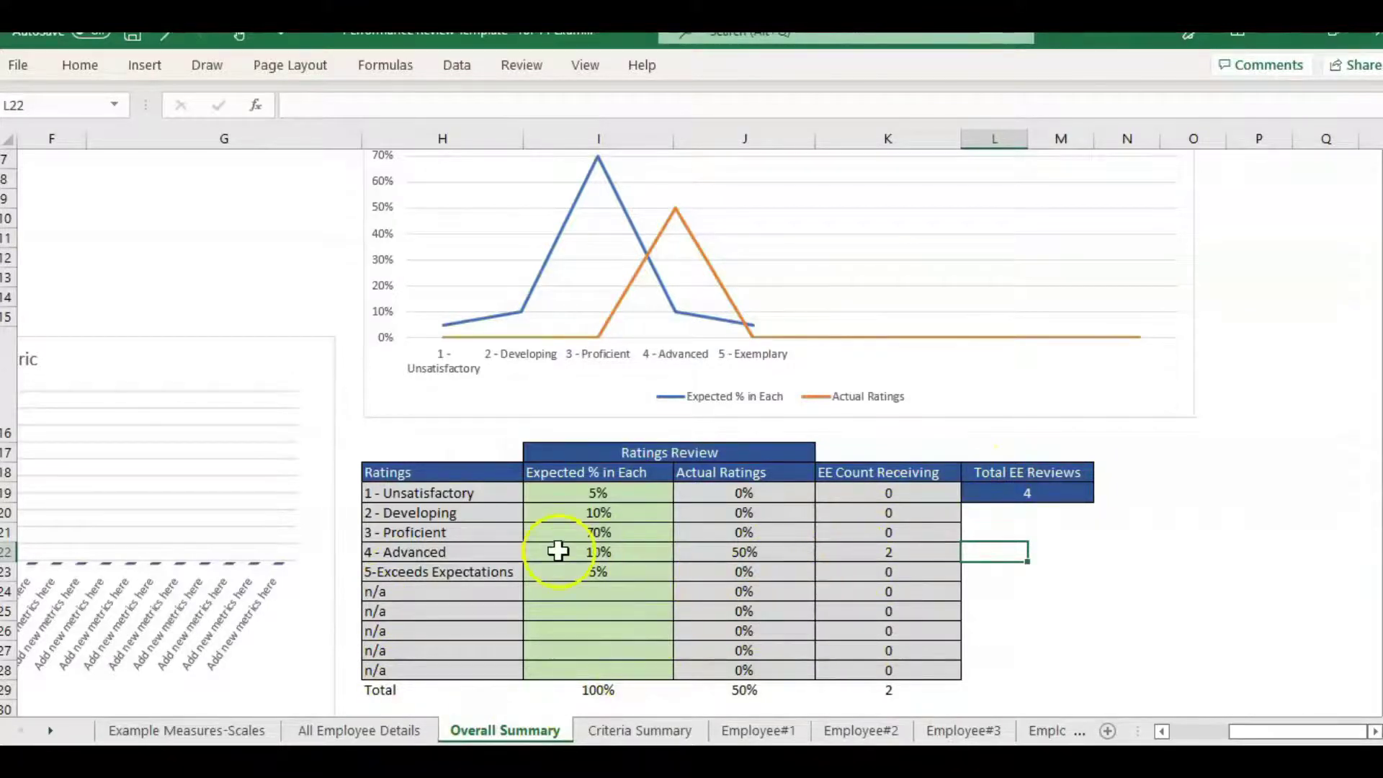
left_click_drag(417, 555, 662, 546)
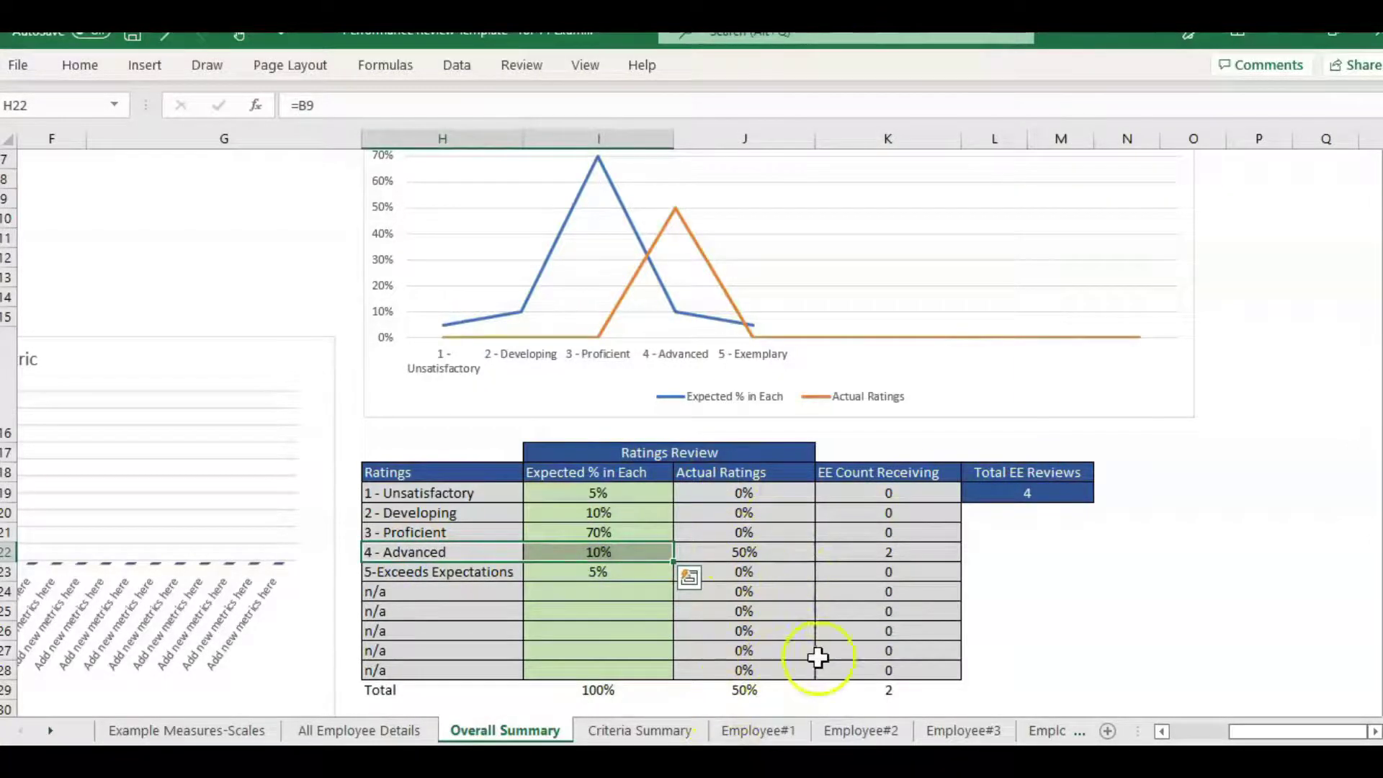
Step: On All Employee Details, follow the 'Click to #20 review page' link to the Employee#20 scorecard
left_click(346, 731)
left_click(597, 394)
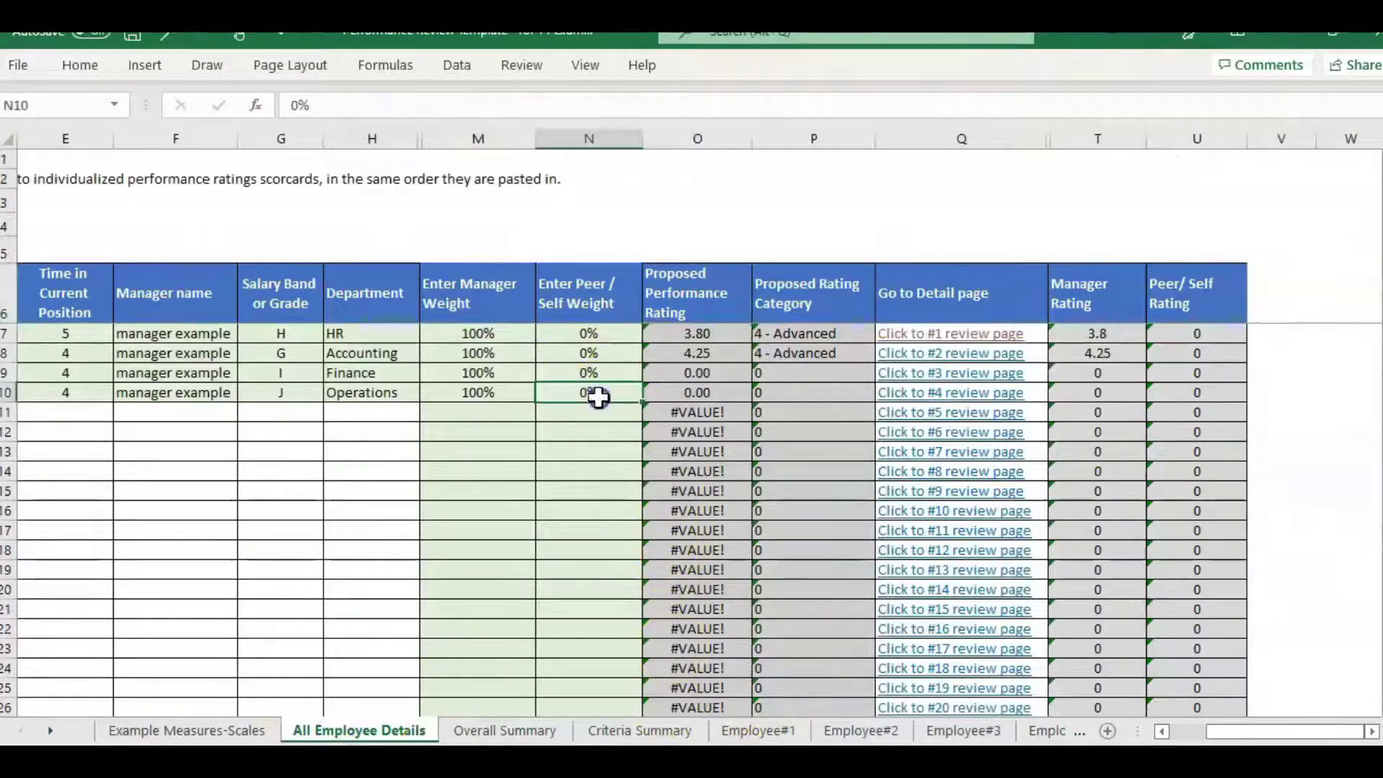
key("Down")
key("Down")
key("Down")
key("Down")
key("Down")
key("Down")
key("Down")
scroll(649, 432, "down", 1)
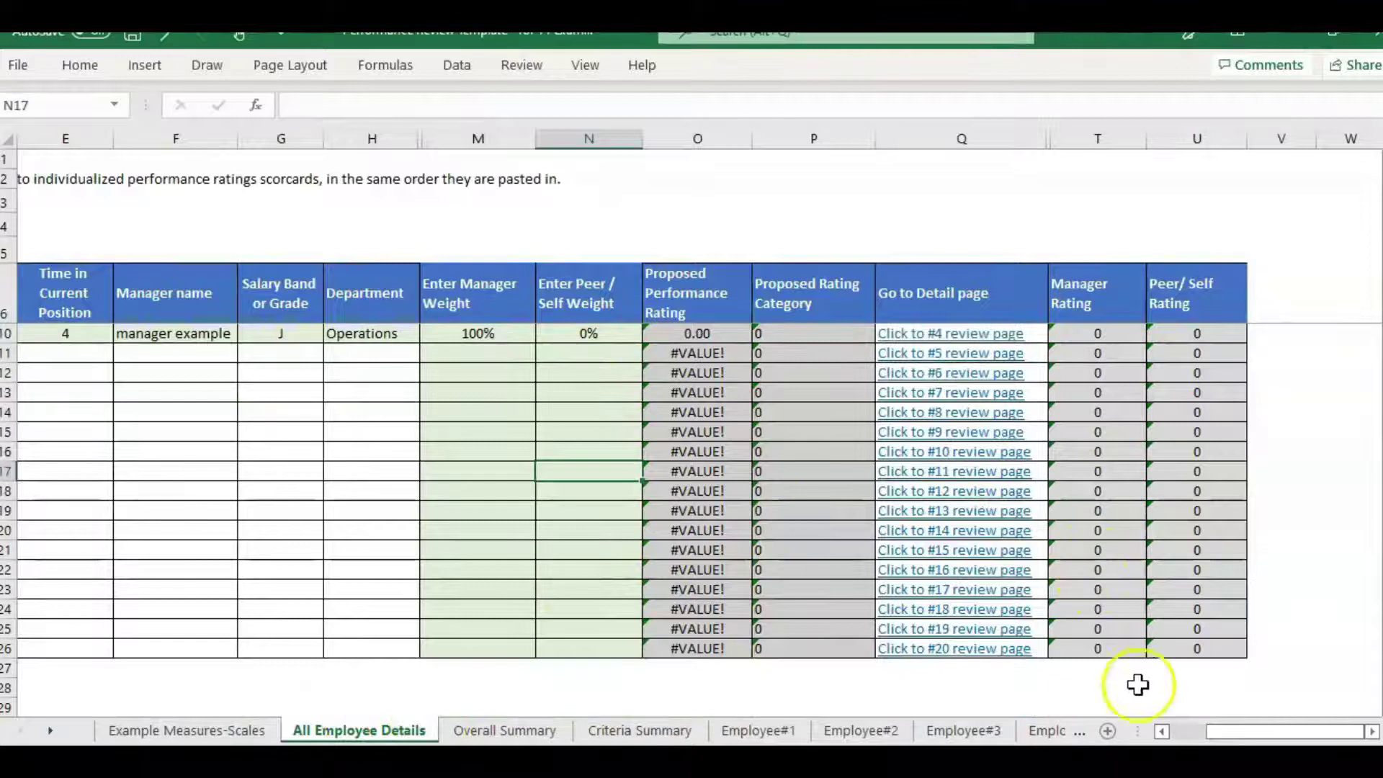
left_click(923, 656)
left_click(925, 651)
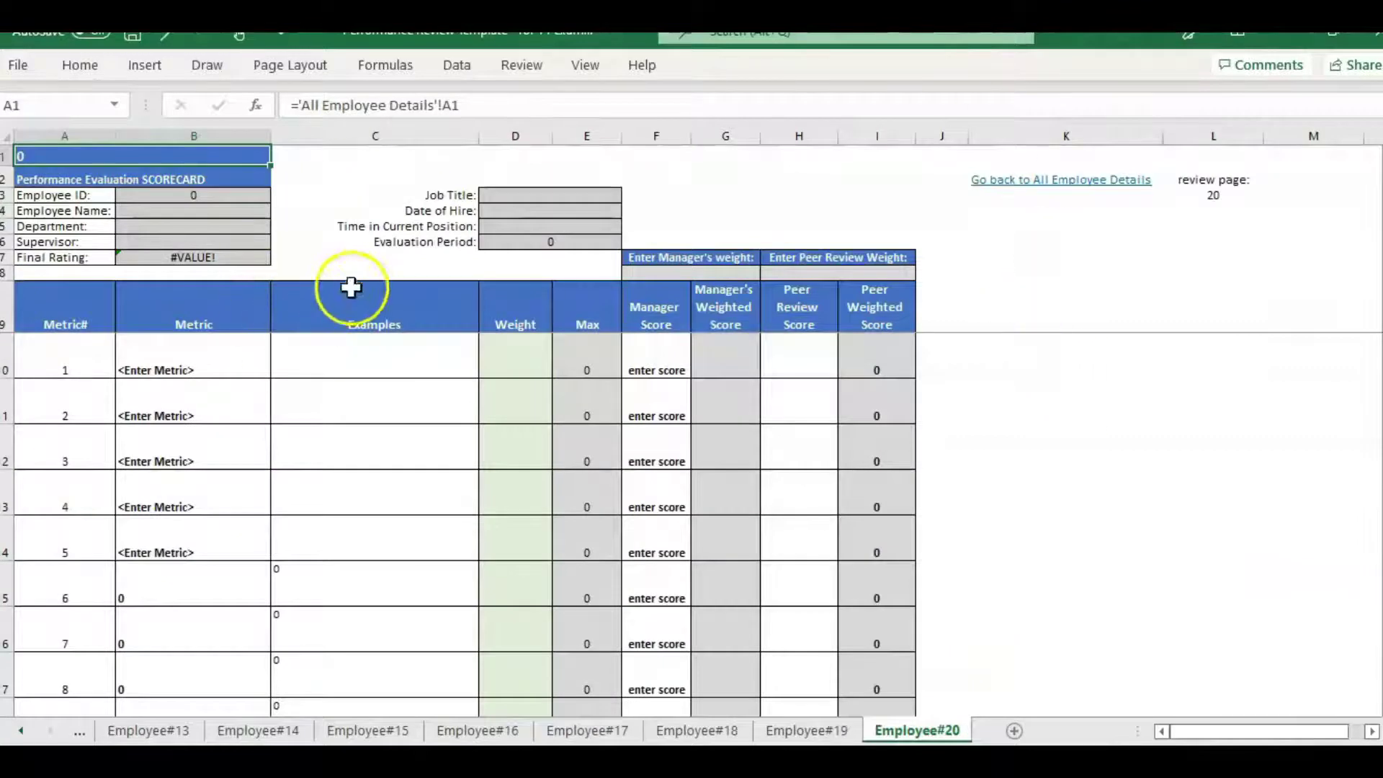
Step: Follow 'Go back to All Employee Details' and select the evaluation period entry cell
left_click(350, 312)
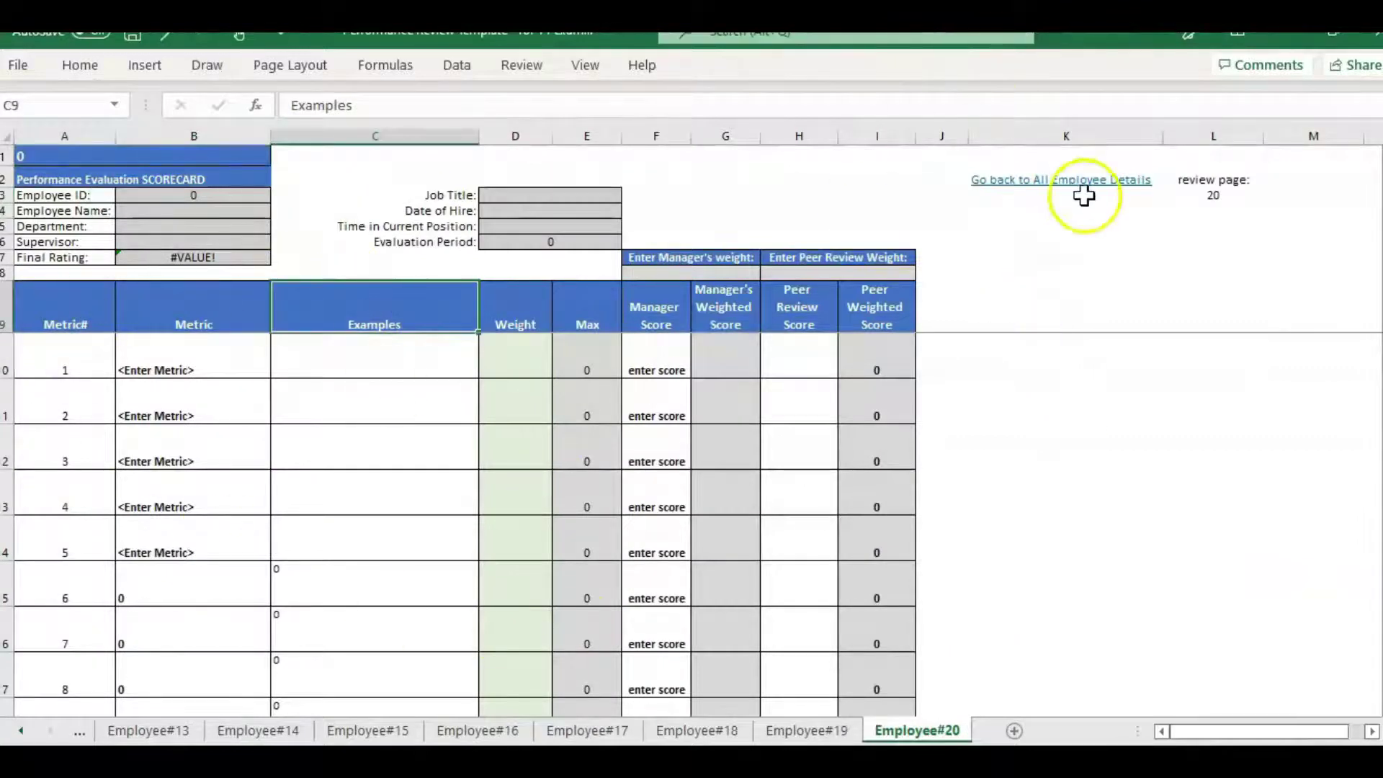
left_click(1217, 196)
left_click(1042, 186)
left_click(824, 373)
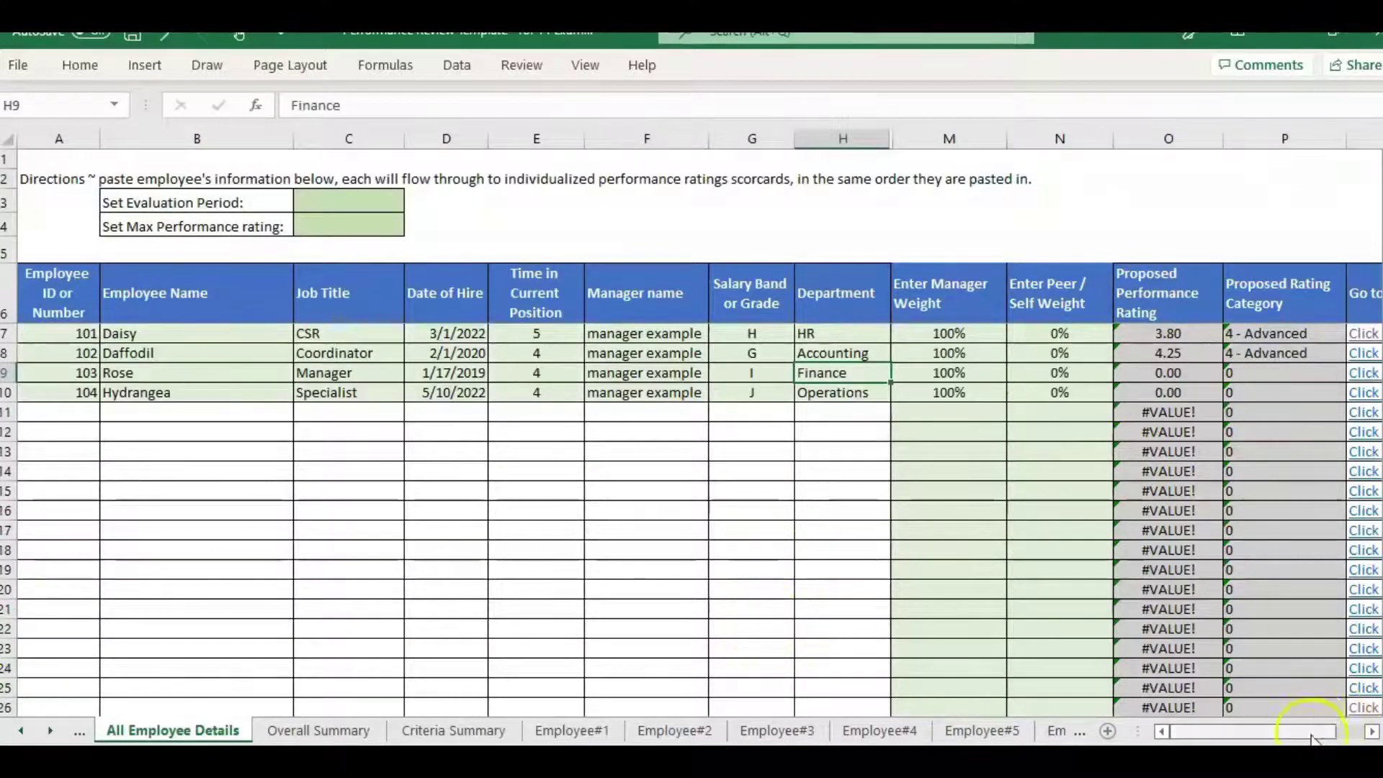
scroll(1344, 728, "right", 3)
scroll(1344, 727, "left", 3)
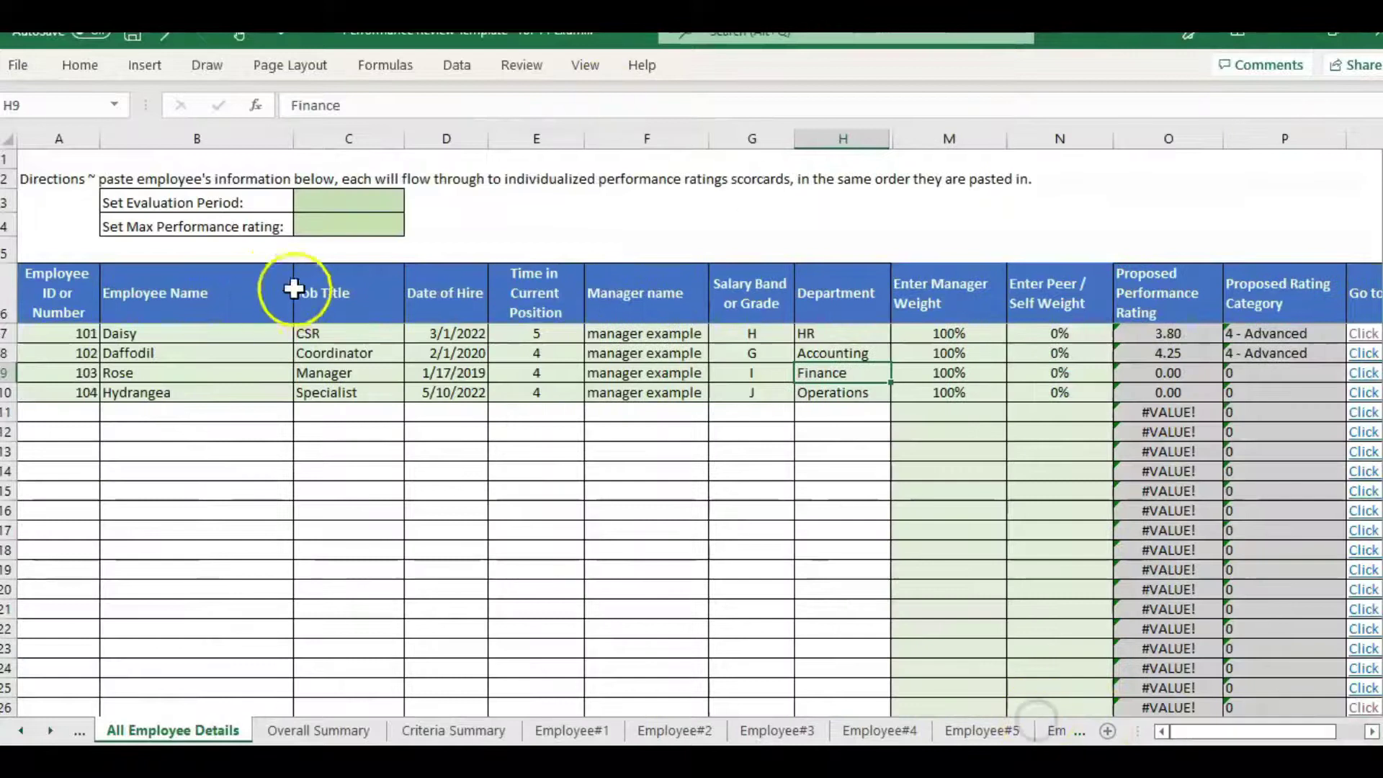
left_click(340, 200)
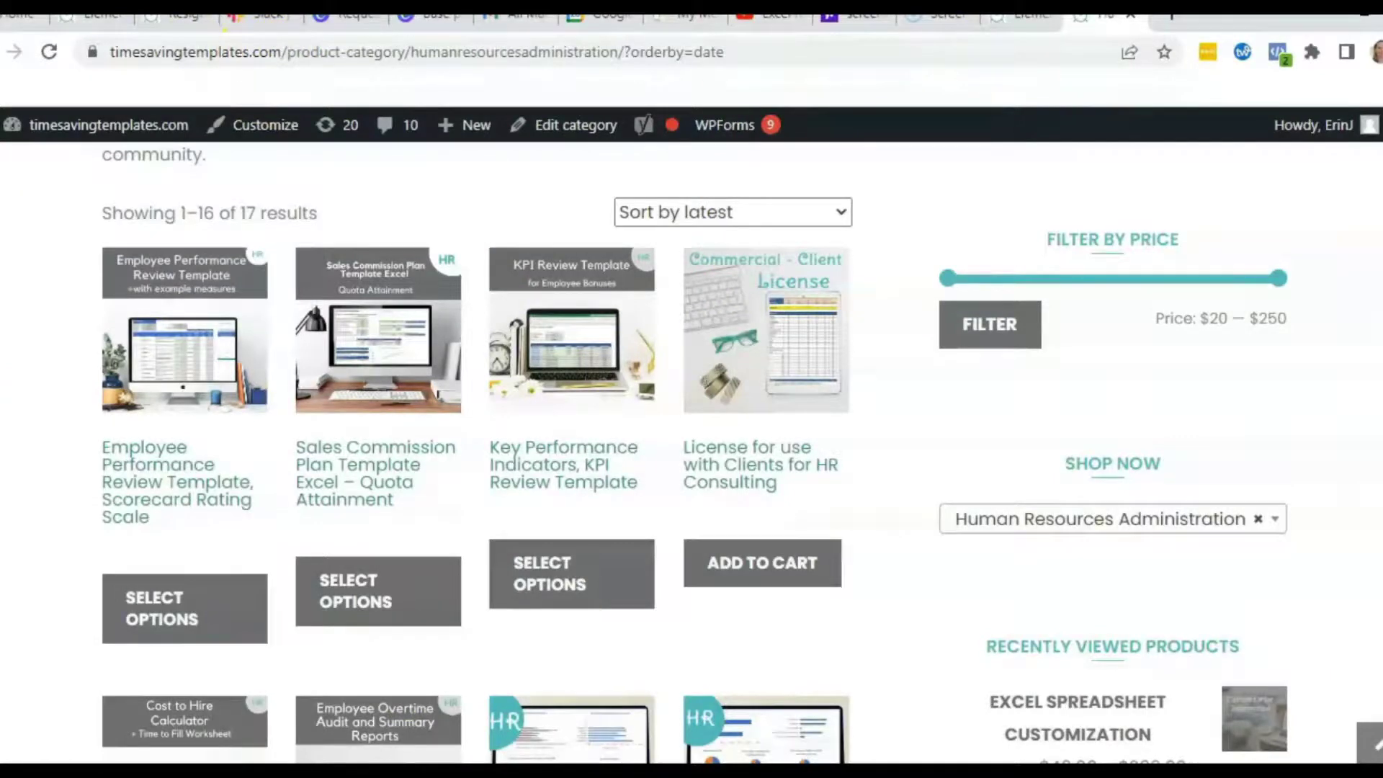
scroll(1290, 176, "up", 6)
mouse_move(1083, 249)
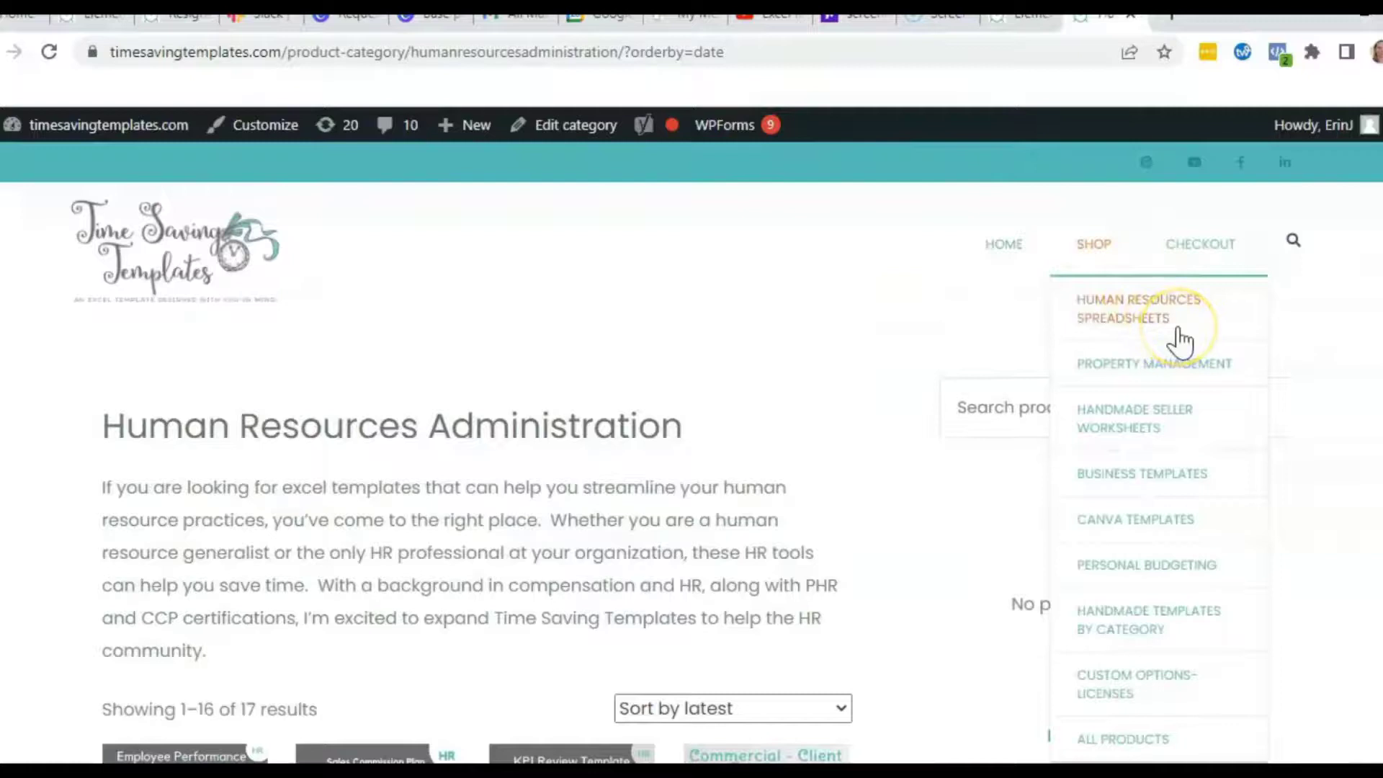
scroll(559, 548, "down", 3)
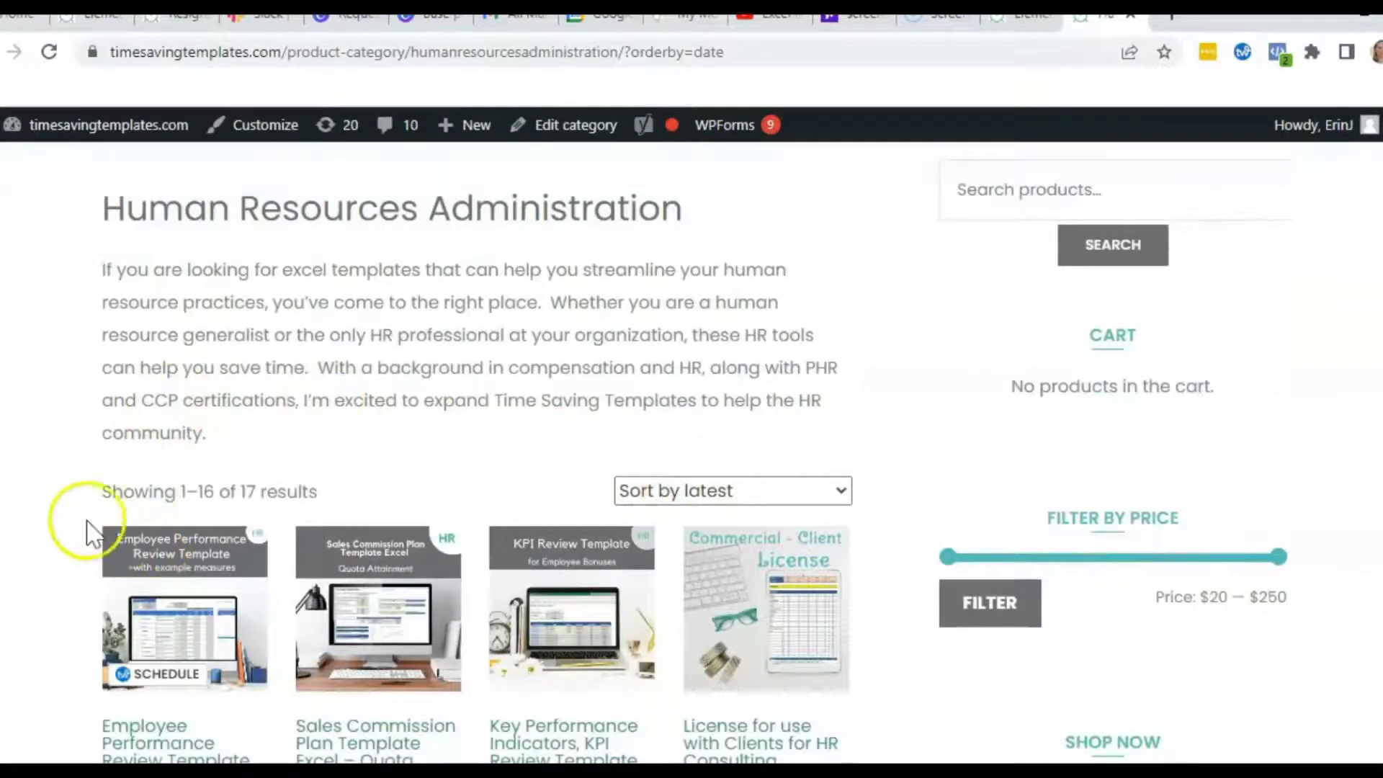
scroll(32, 446, "down", 2)
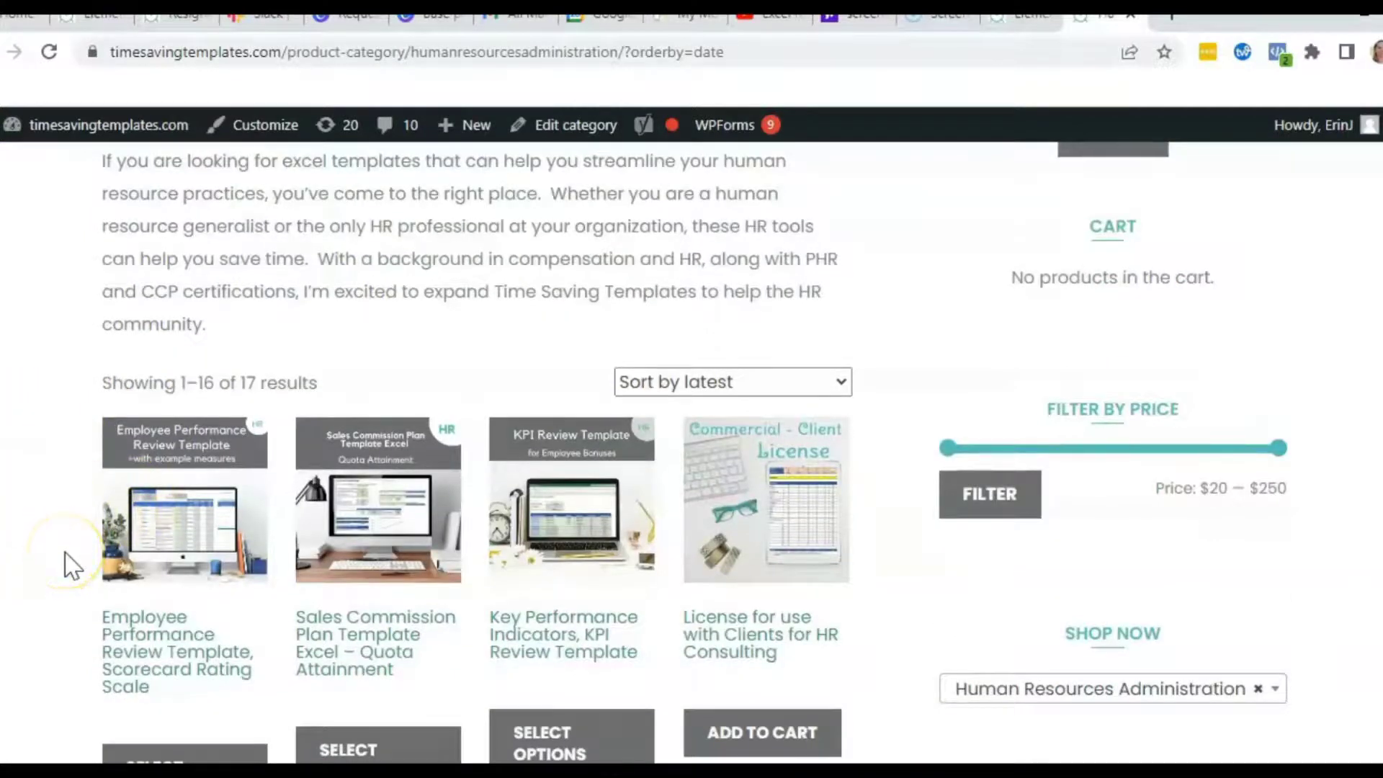
scroll(65, 552, "down", 2)
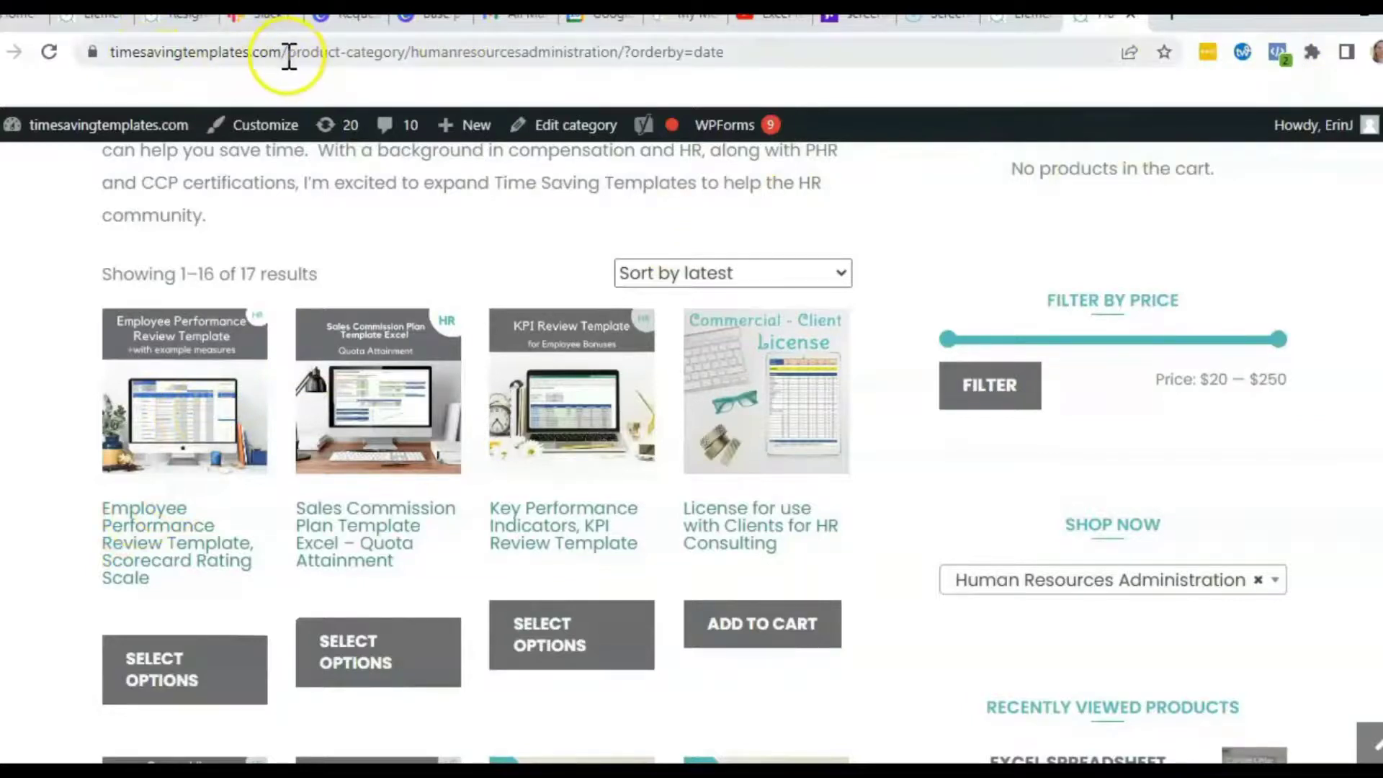
Step: Replace the site address path with 'freeres' and go to the FreeResources page
left_click_drag(289, 54, 827, 50)
type("fre")
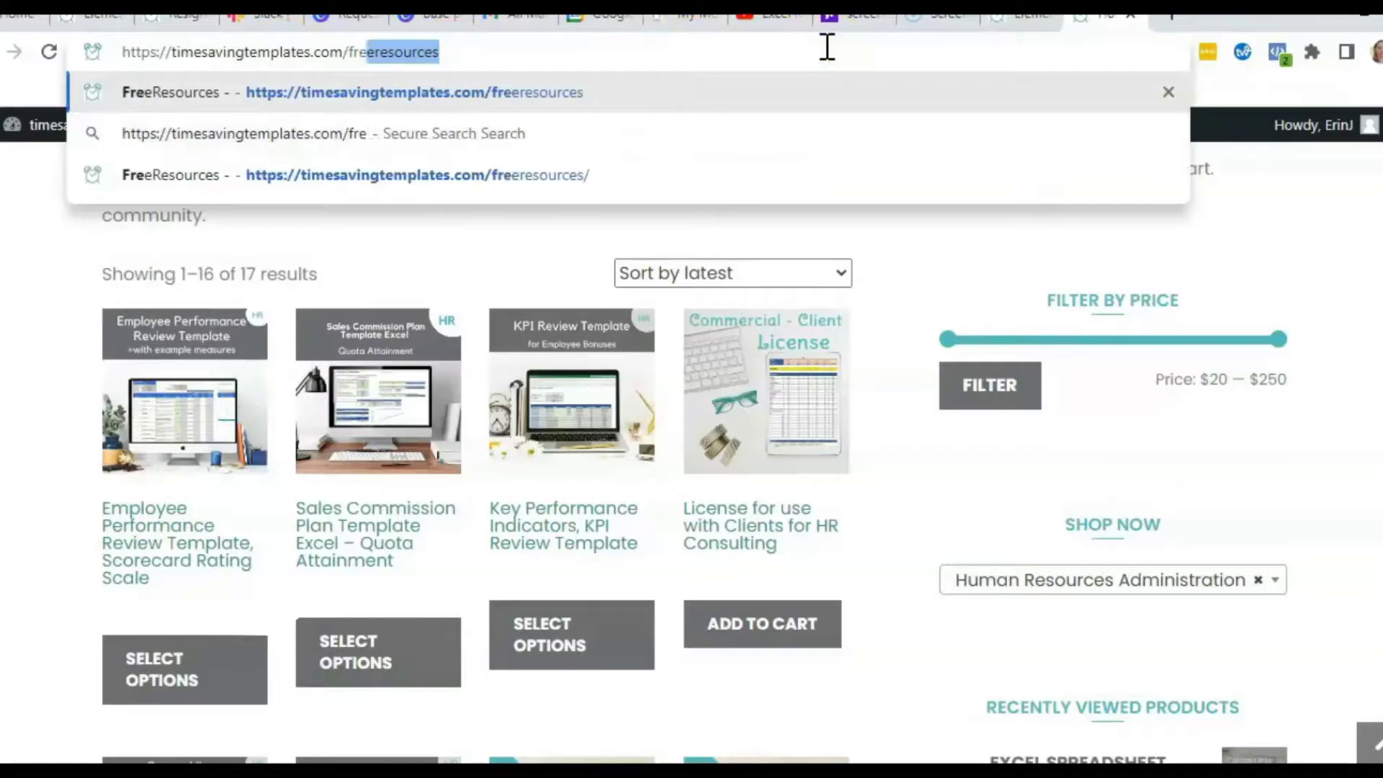
type("eres")
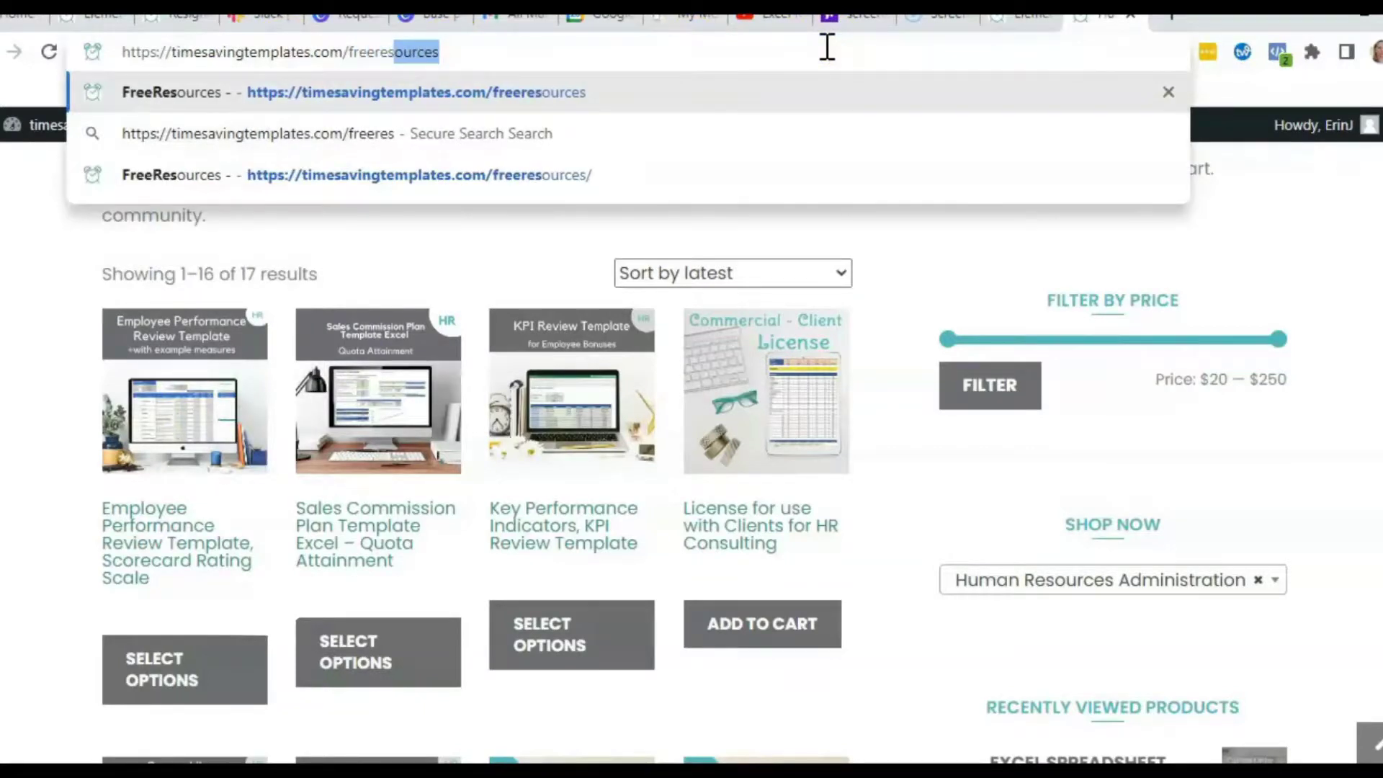
left_click(500, 177)
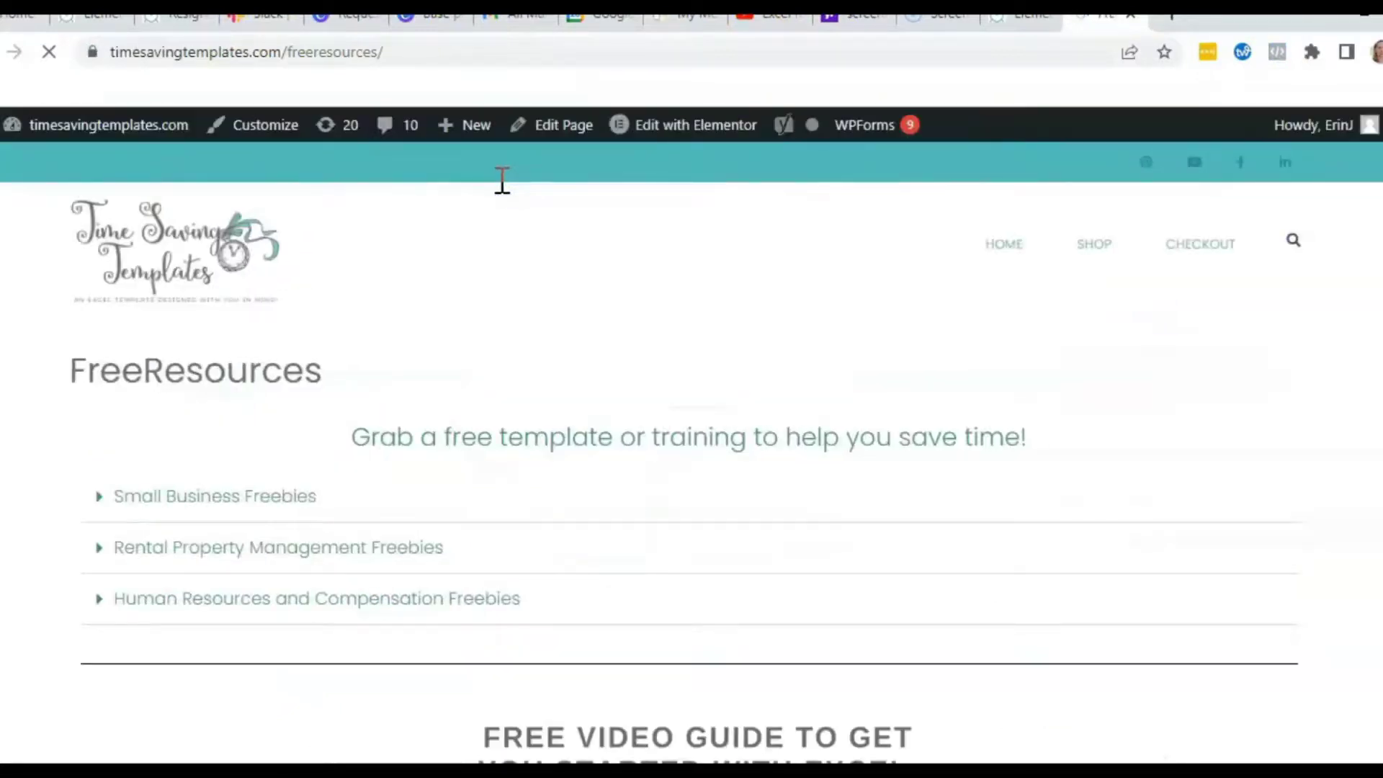
Step: Expand Human Resources and Compensation Freebies and browse its cheatsheet, Excel video guide and HR template links
left_click(101, 601)
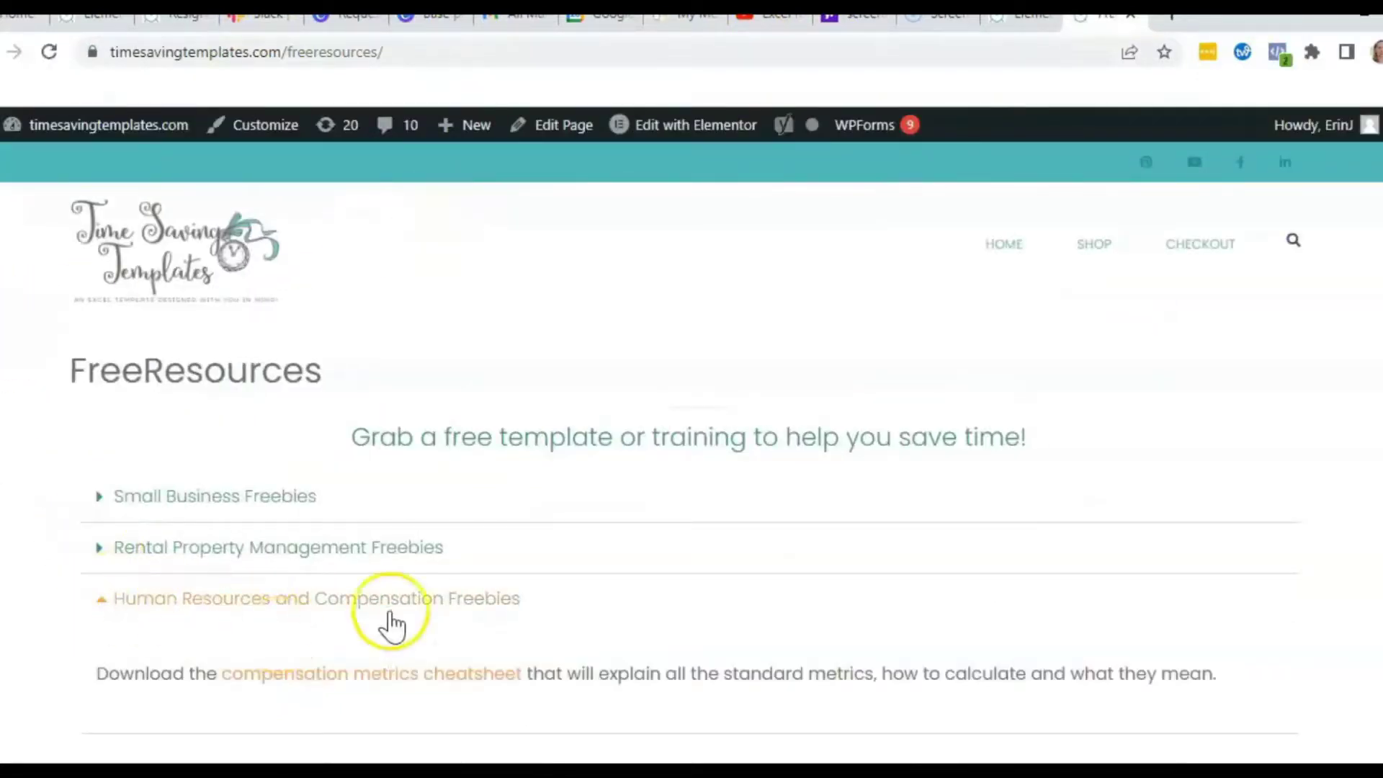
scroll(170, 679, "down", 2)
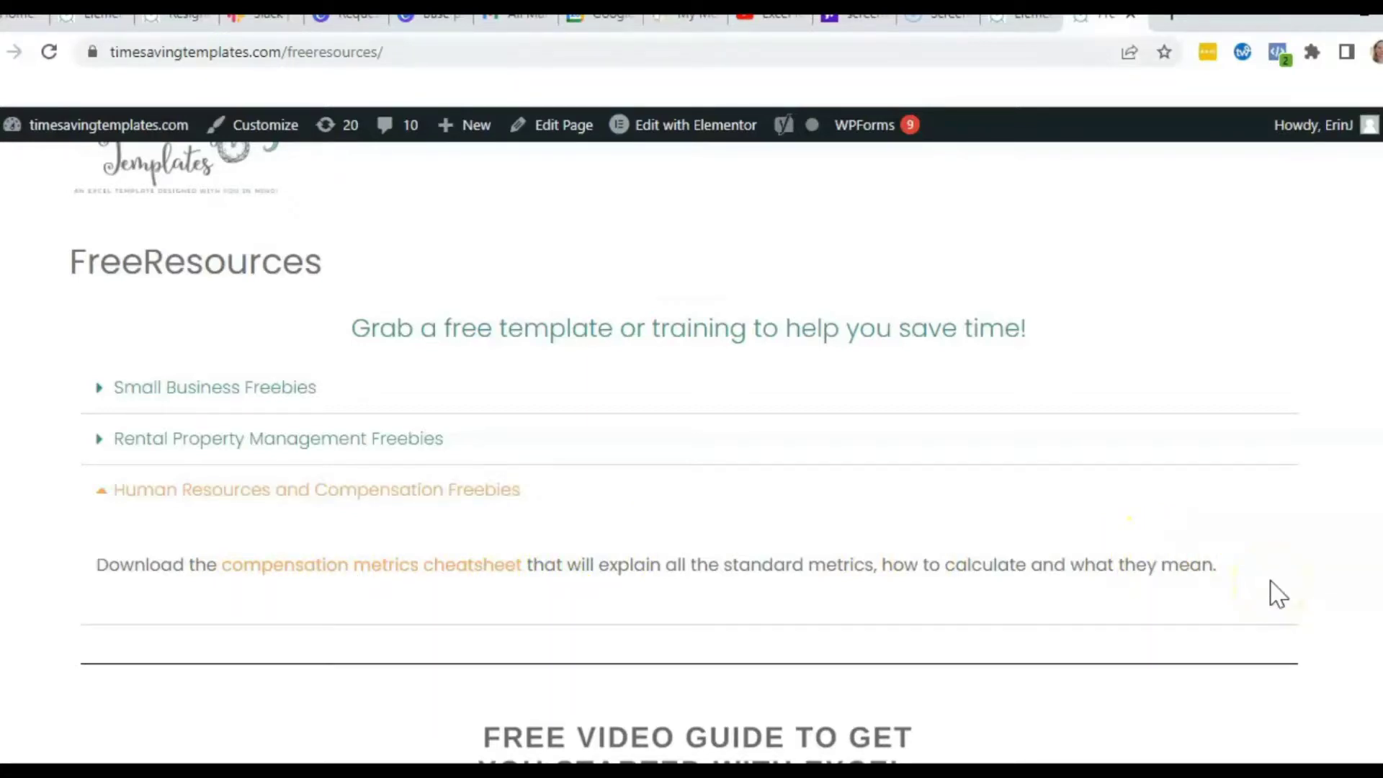
scroll(853, 518, "down", 1)
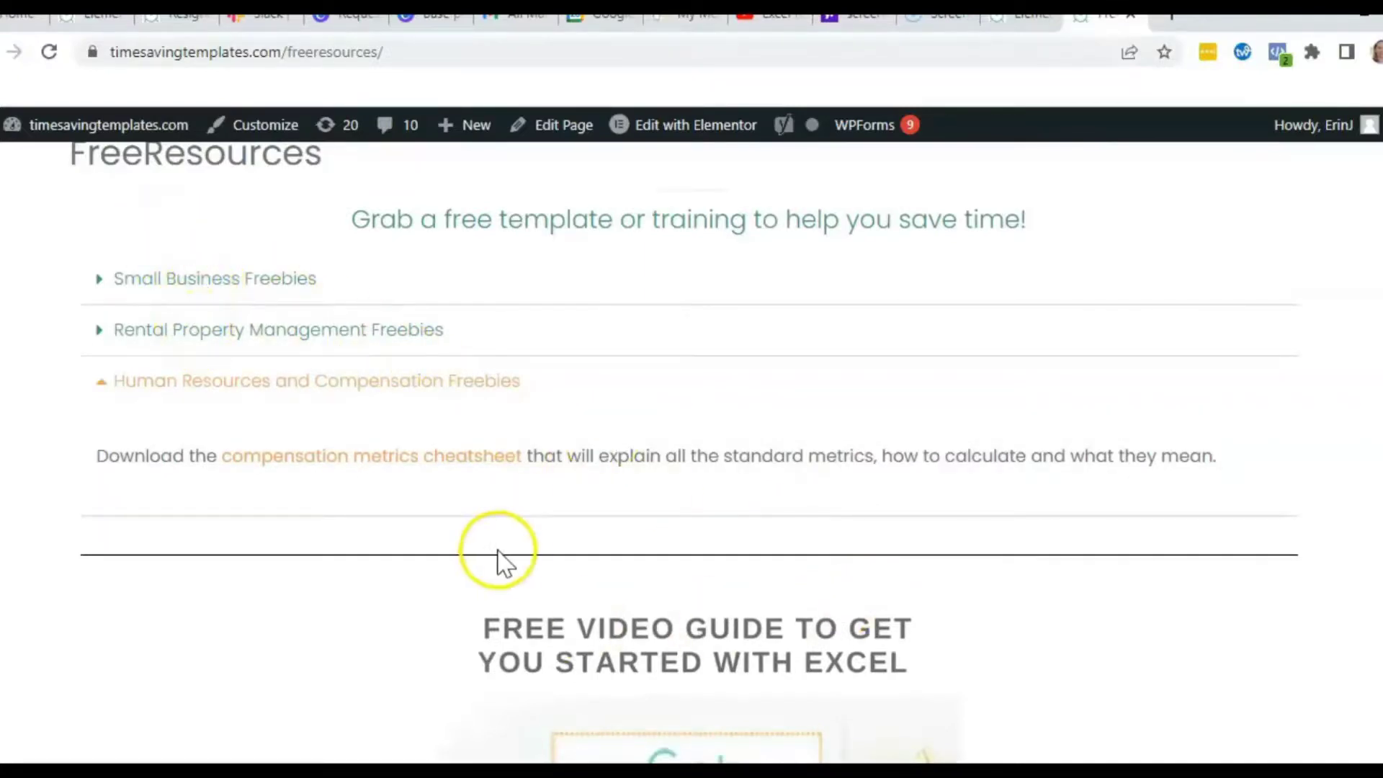
scroll(874, 574, "down", 2)
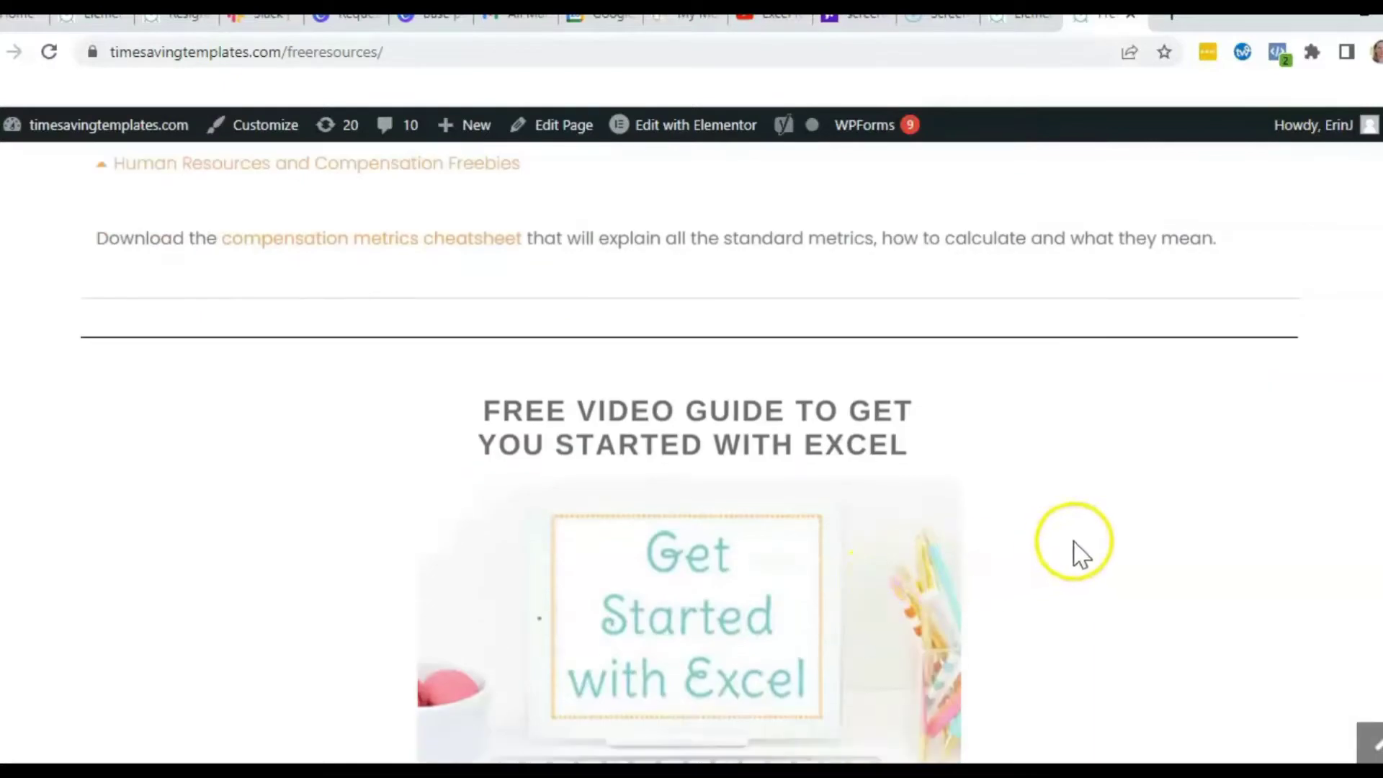
scroll(1076, 550, "down", 4)
scroll(1171, 566, "down", 5)
scroll(1171, 567, "down", 5)
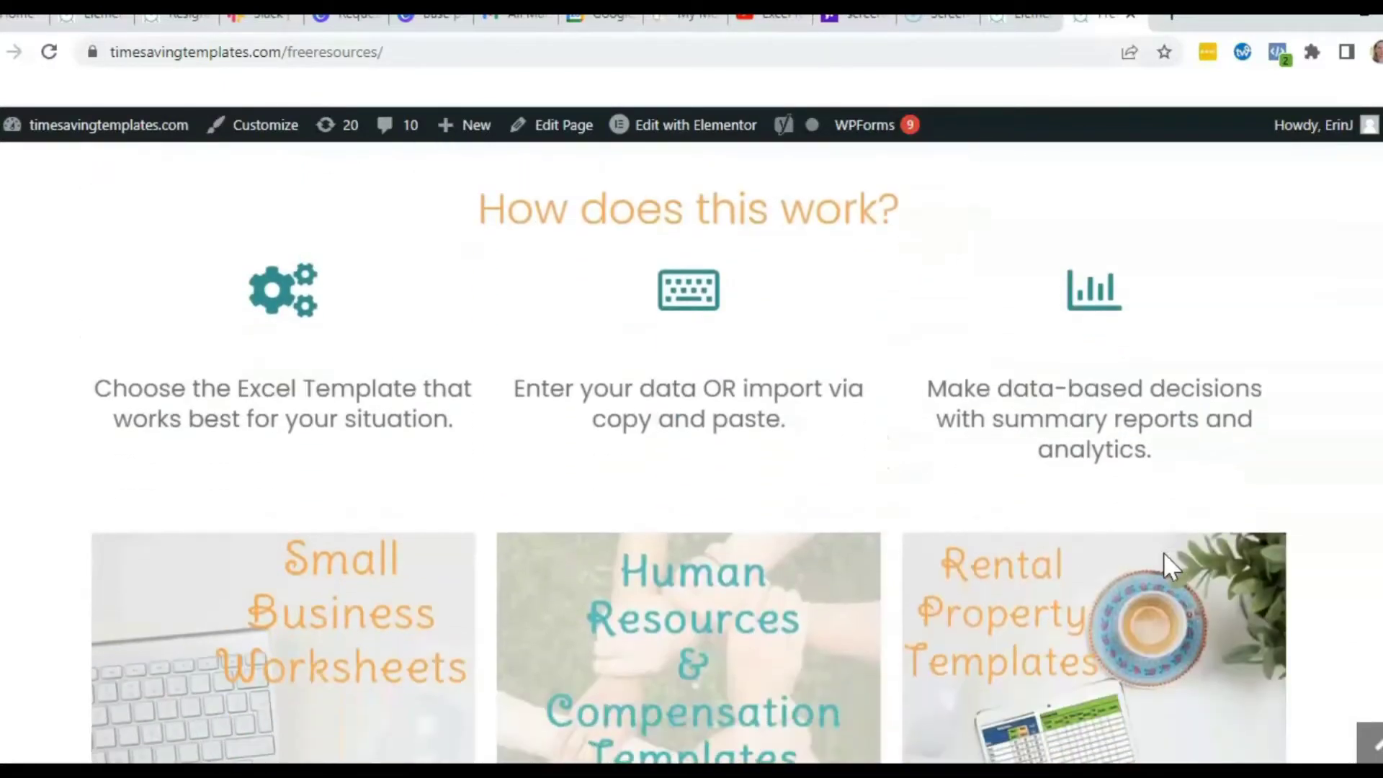
scroll(1167, 569, "down", 3)
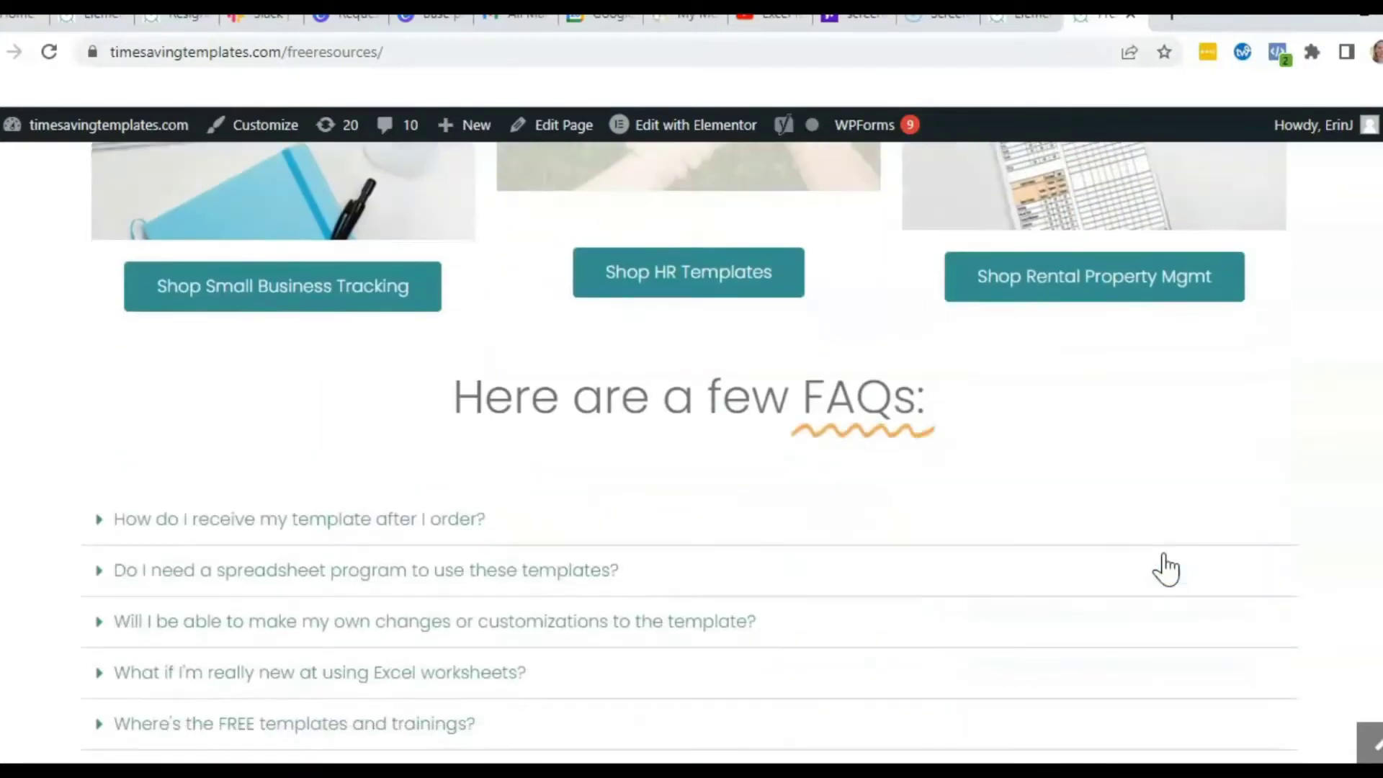
scroll(1165, 568, "up", 4)
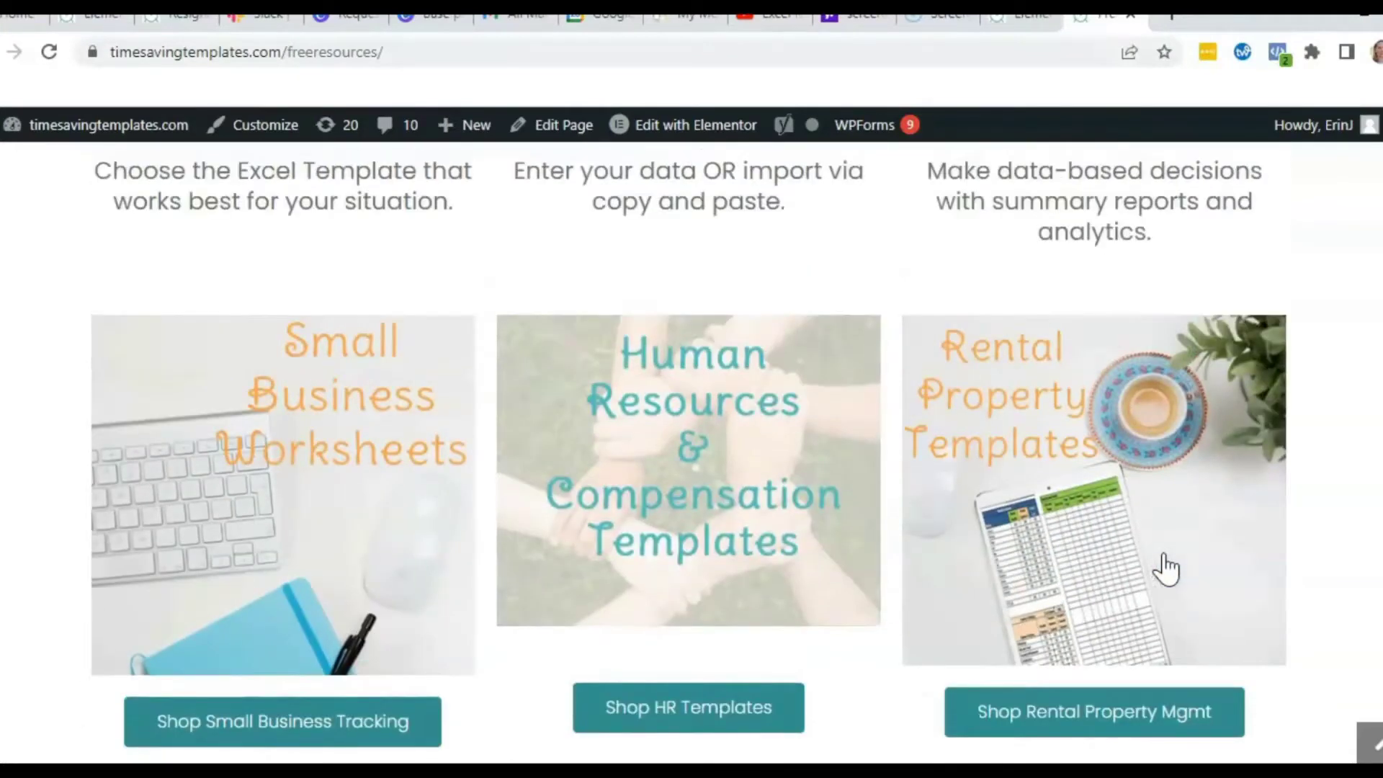
scroll(1167, 569, "down", 1)
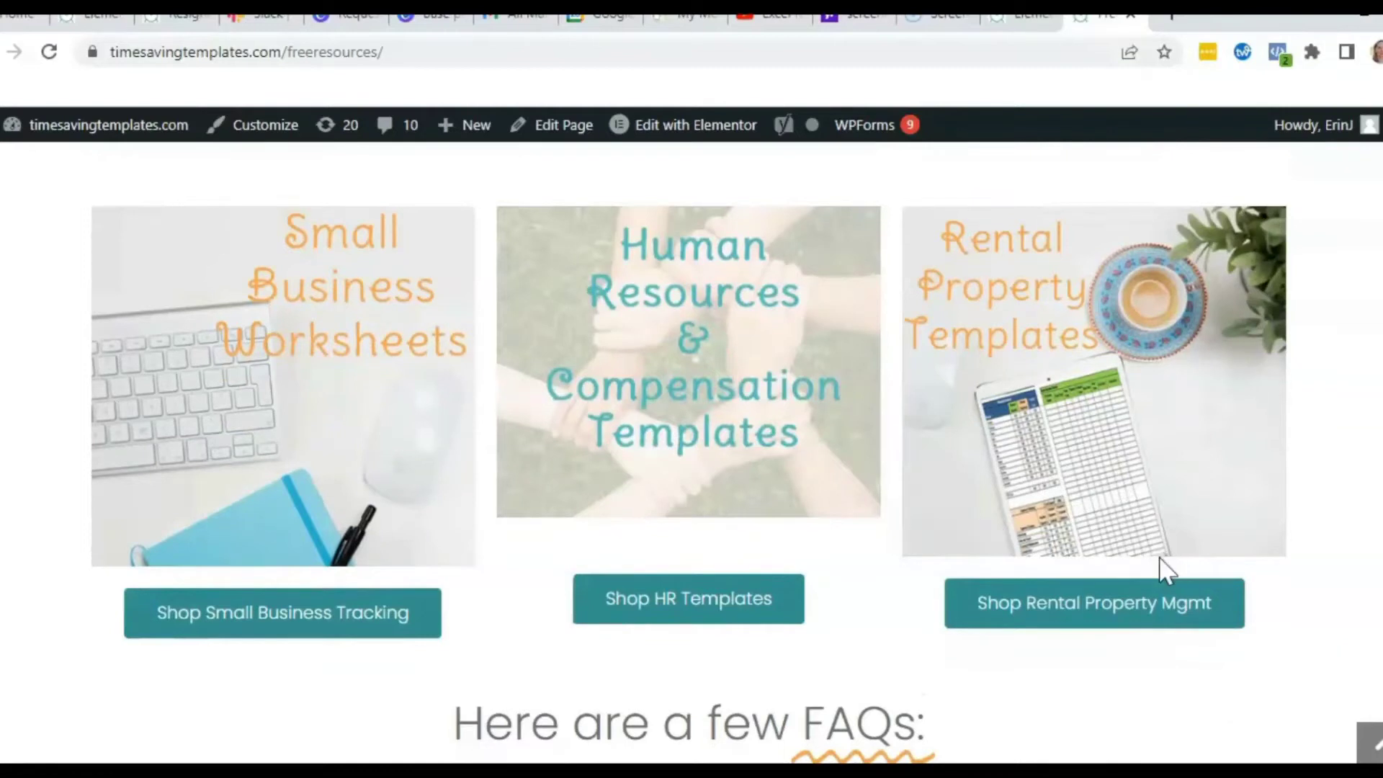
left_click(1164, 558)
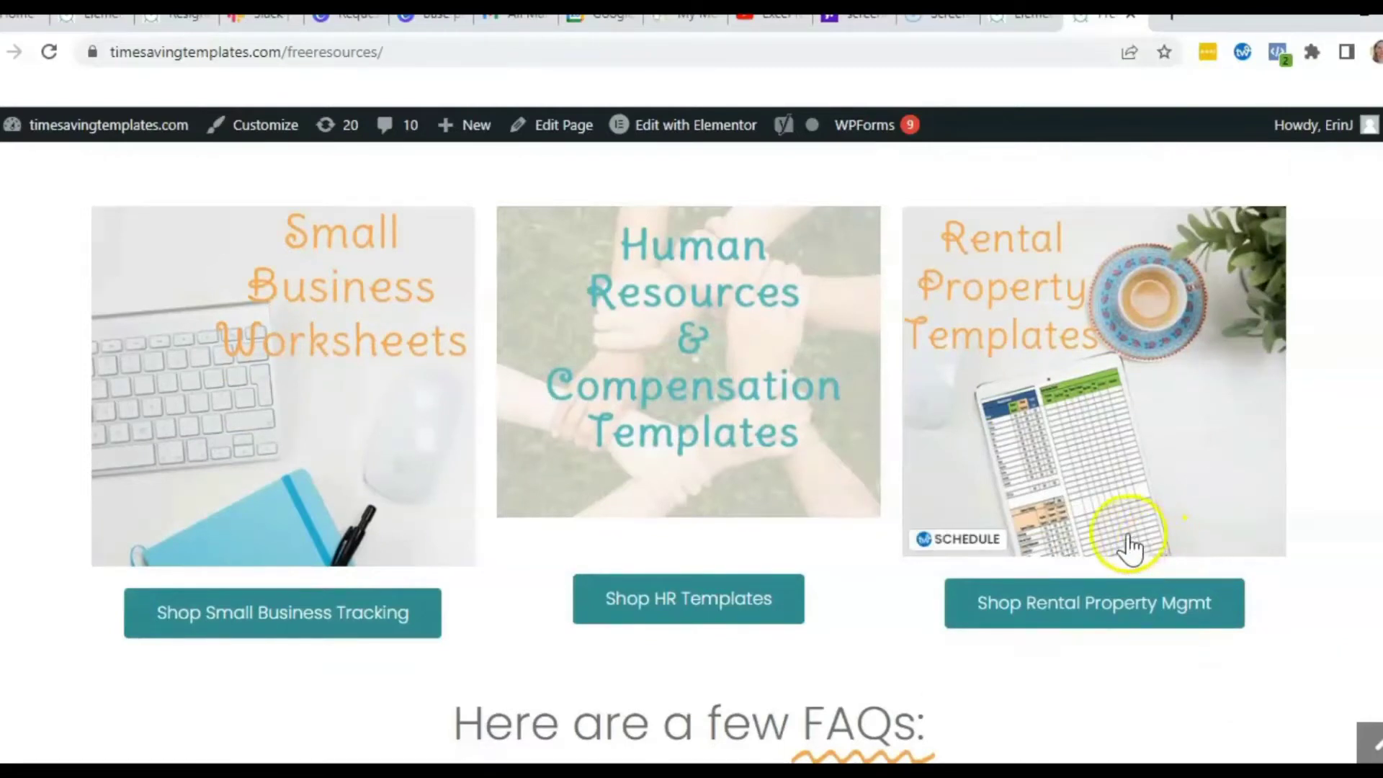